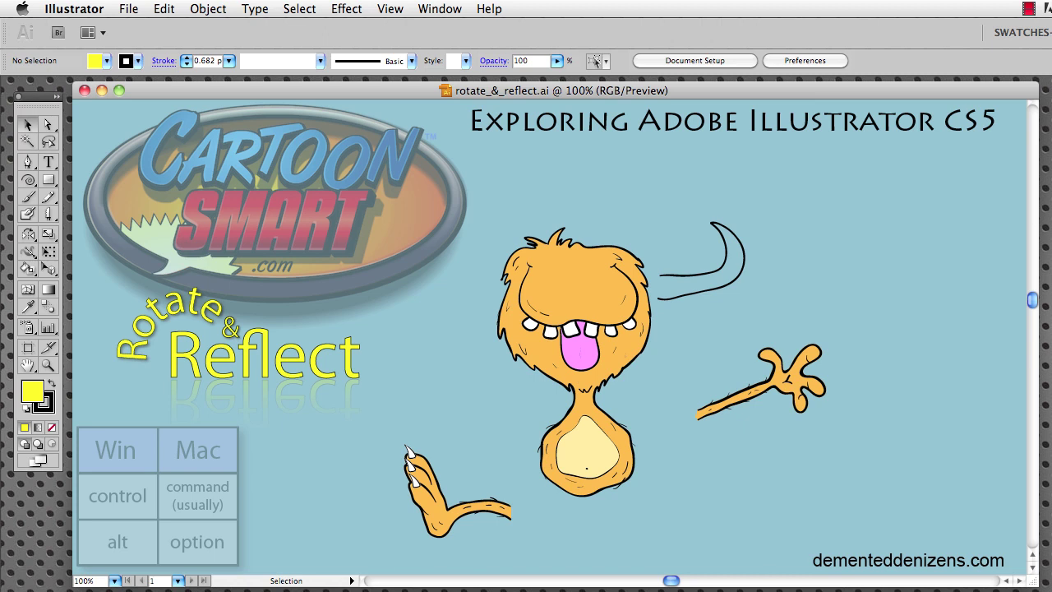
{"action": "left_click_drag", "start_coordinate": [33, 102], "coordinate": [34, 102]}
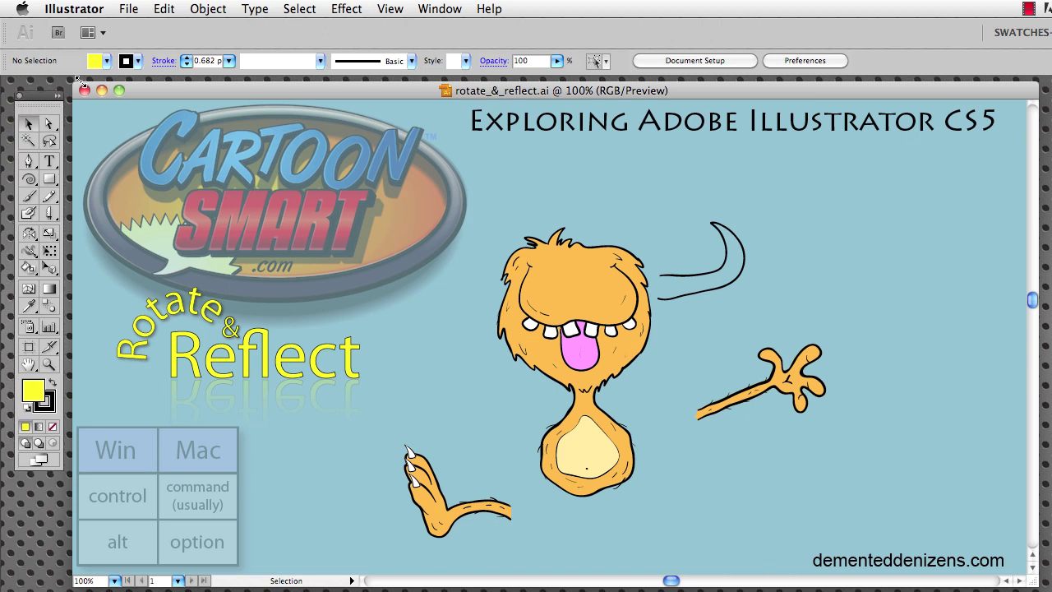
{"action": "left_click", "coordinate": [440, 9]}
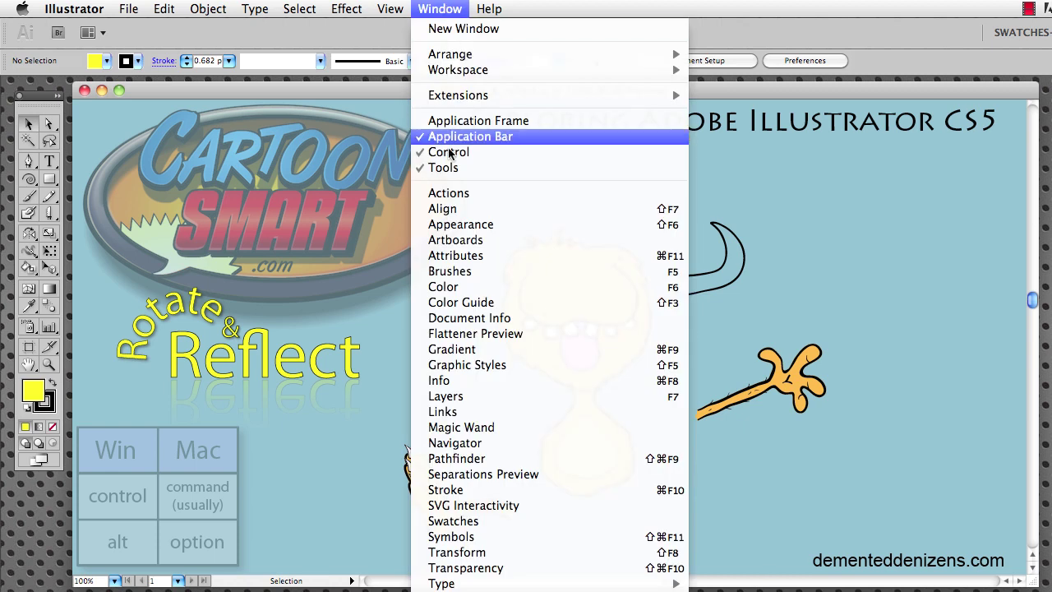
{"action": "left_click", "coordinate": [452, 8]}
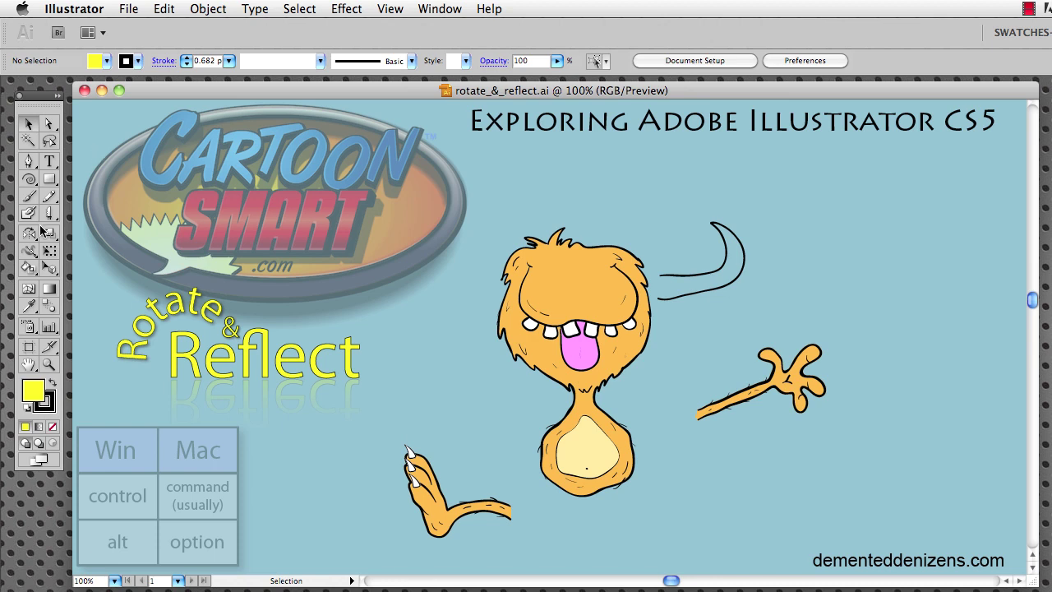
Tear off the Rotate and Reflect tool group and float it above the character's head
{"action": "left_click_drag", "start_coordinate": [32, 235], "coordinate": [129, 239]}
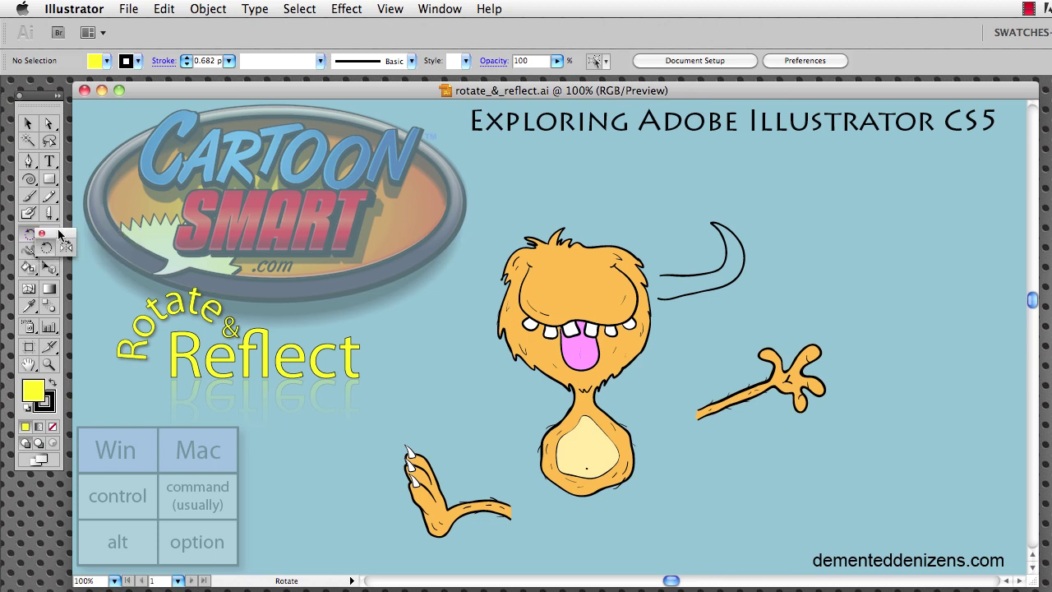
{"action": "left_click_drag", "start_coordinate": [65, 236], "coordinate": [519, 157]}
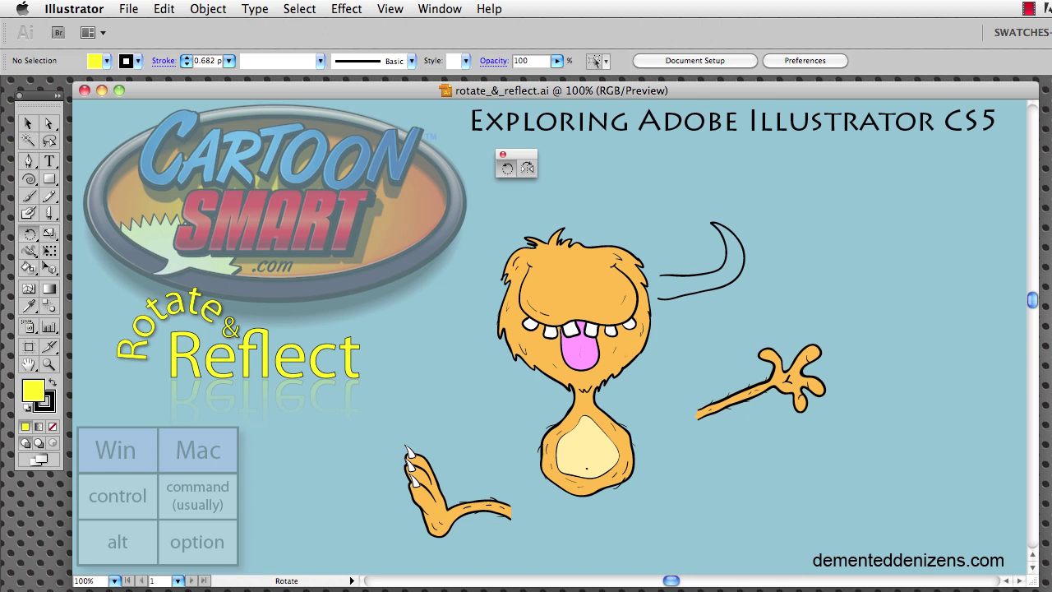
Draw a closed egg-shaped eye outline about 47 by 55 pt on the face with the Blob Brush, using the default colours
{"action": "key", "text": "z"}
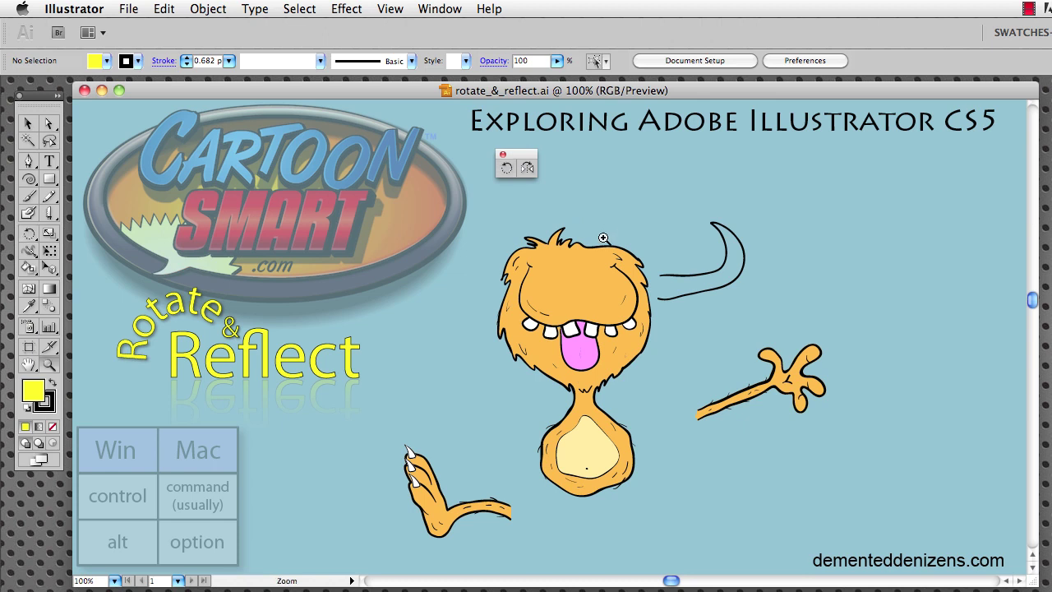
{"action": "left_click", "coordinate": [591, 282]}
{"action": "left_click", "coordinate": [556, 347]}
{"action": "scroll", "coordinate": [556, 347], "scroll_direction": "down", "scroll_amount": 5}
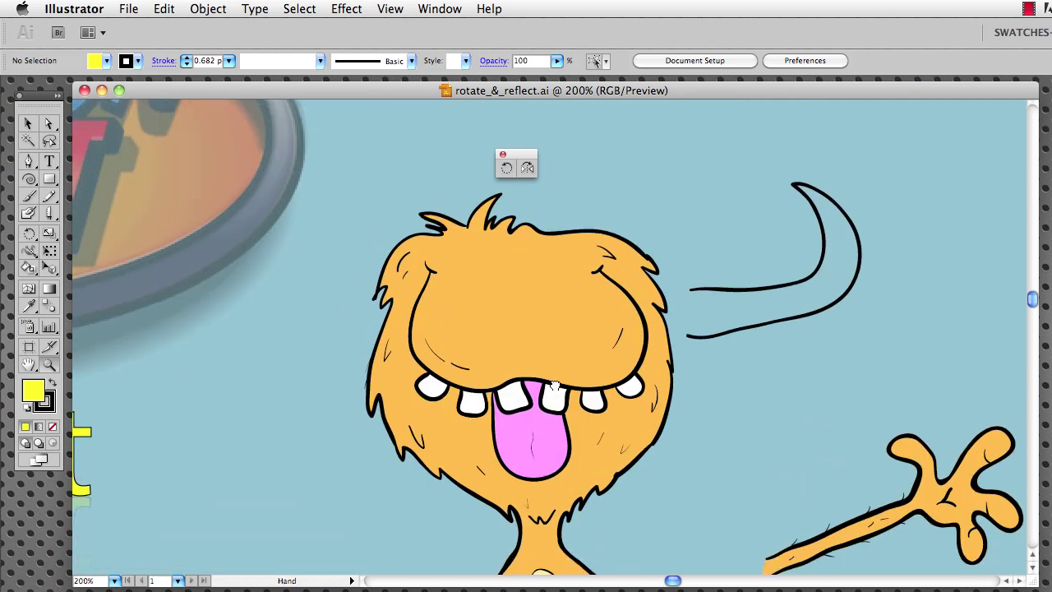
{"action": "left_click", "coordinate": [559, 333]}
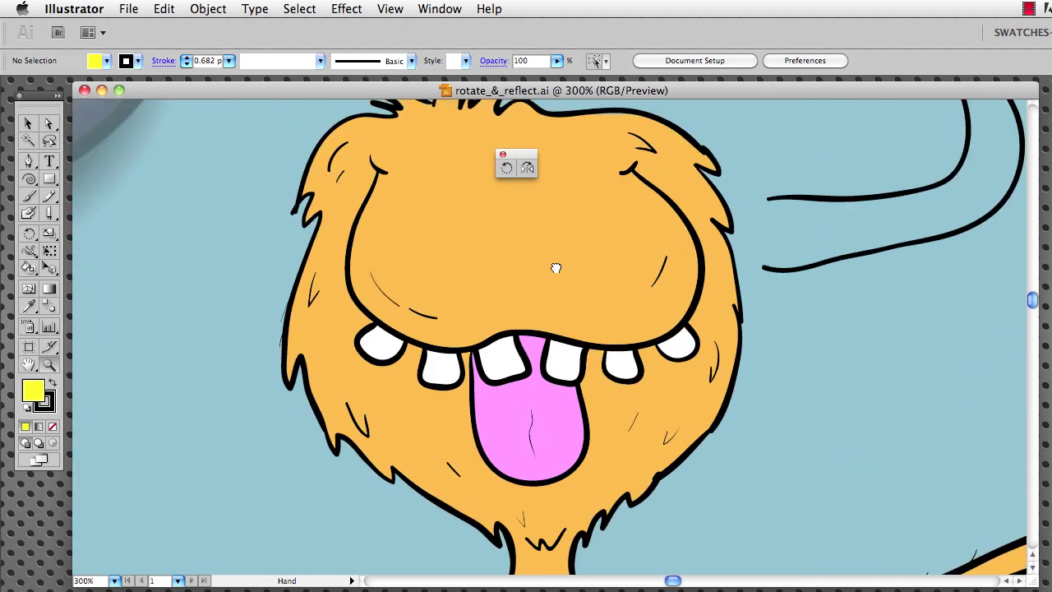
{"action": "scroll", "coordinate": [550, 238], "scroll_direction": "up", "scroll_amount": 5}
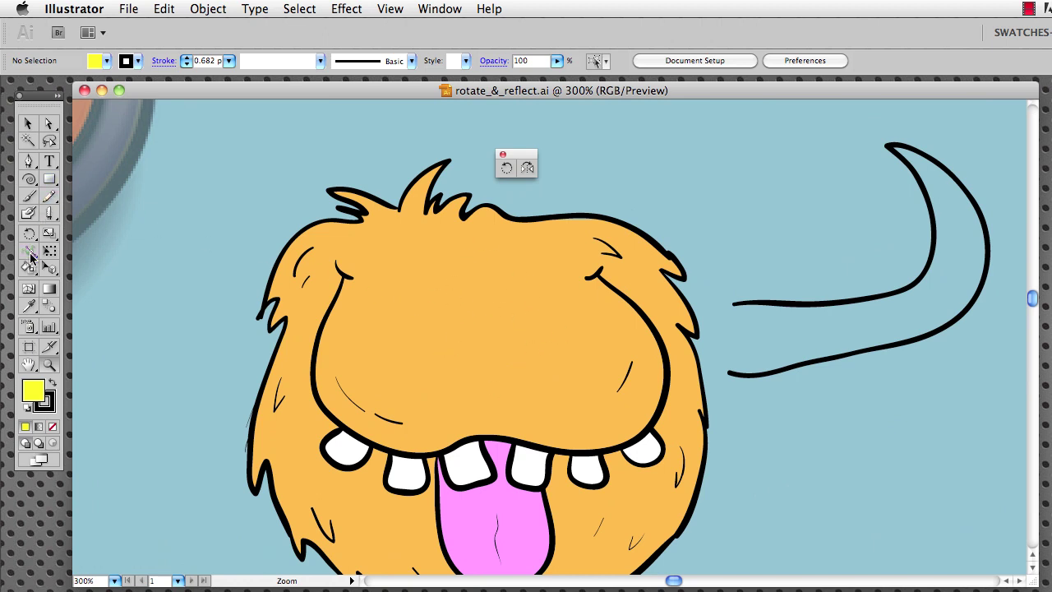
{"action": "left_click", "coordinate": [30, 215]}
{"action": "left_click", "coordinate": [29, 214]}
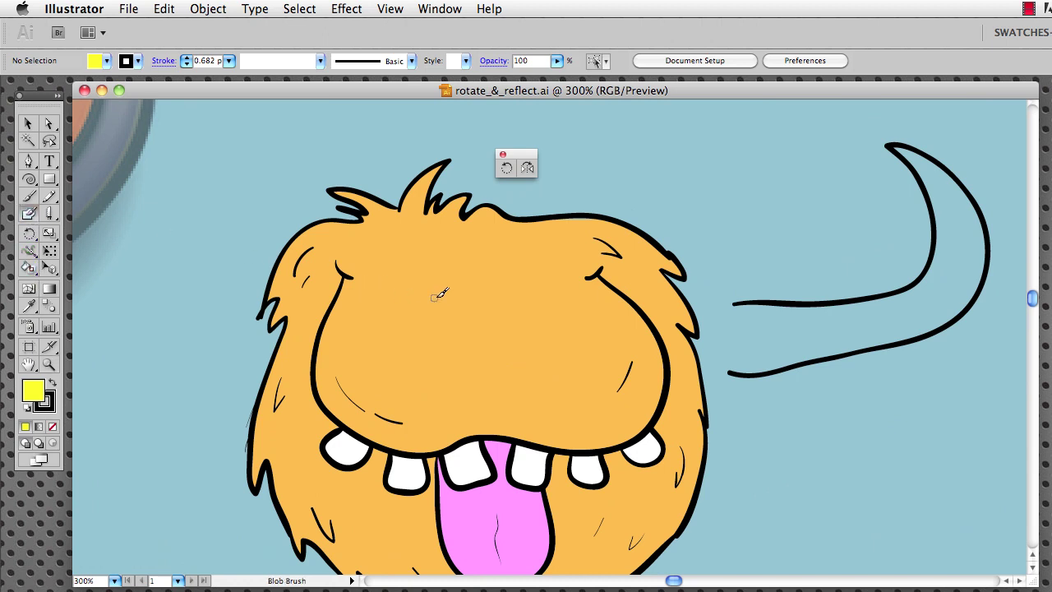
{"action": "key", "text": "d"}
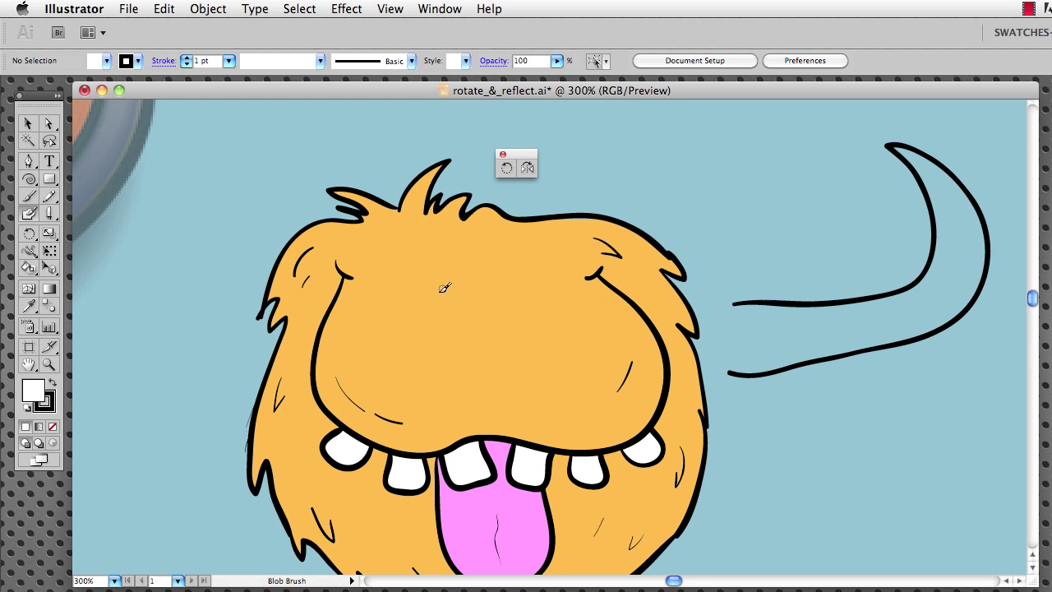
{"action": "mouse_move", "coordinate": [448, 272]}
{"action": "left_mouse_down"}
{"action": "mouse_move", "coordinate": [413, 296]}
{"action": "mouse_move", "coordinate": [389, 350]}
{"action": "mouse_move", "coordinate": [405, 384]}
{"action": "mouse_move", "coordinate": [431, 398]}
{"action": "mouse_move", "coordinate": [456, 396]}
{"action": "mouse_move", "coordinate": [490, 371]}
{"action": "mouse_move", "coordinate": [502, 327]}
{"action": "mouse_move", "coordinate": [480, 264]}
{"action": "left_mouse_up"}
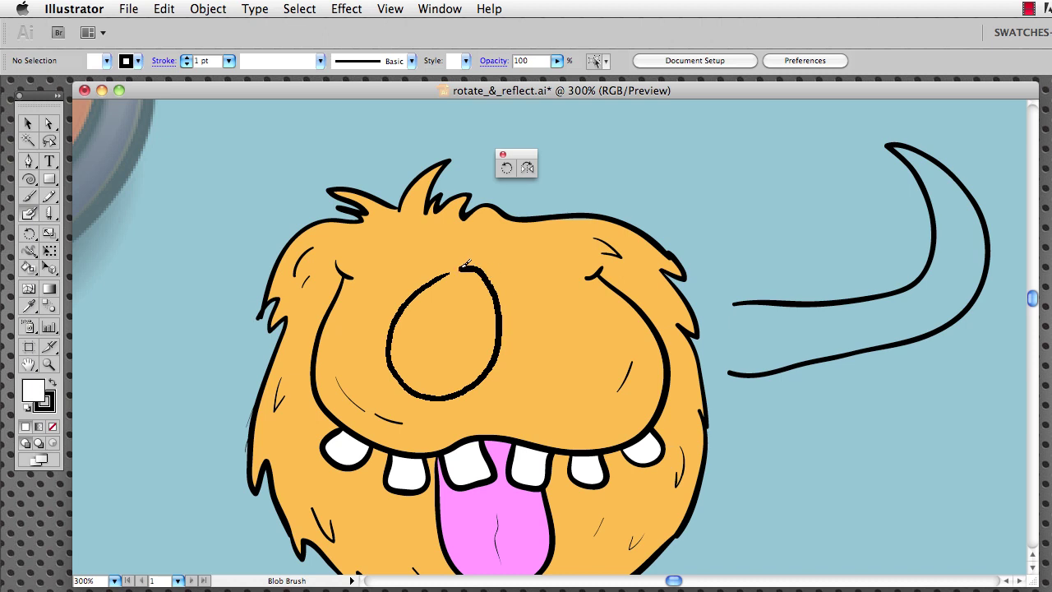
{"action": "left_click_drag", "start_coordinate": [421, 287], "coordinate": [423, 284]}
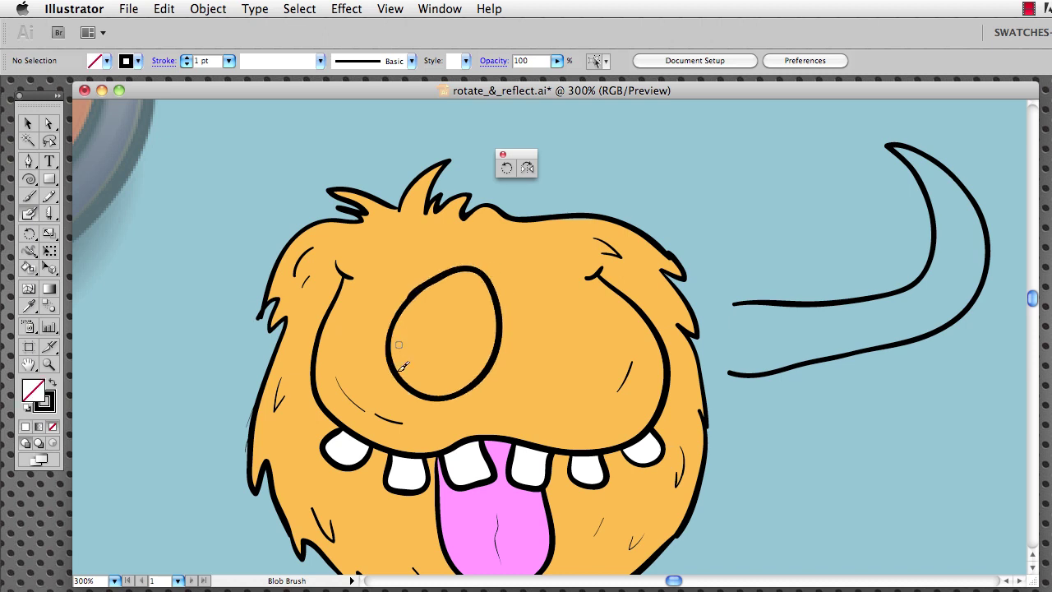
Float the Pencil tool group and smooth the rough upper-left stretch of the eye outline with the Pencil tool
{"action": "key", "text": "v"}
{"action": "left_click", "coordinate": [419, 397]}
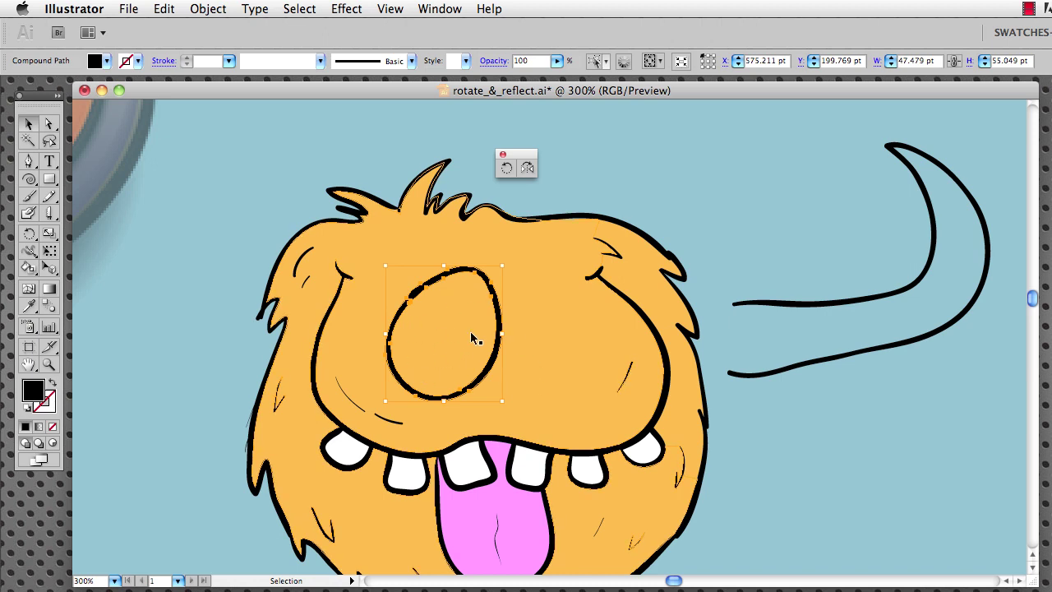
{"action": "key", "text": "z"}
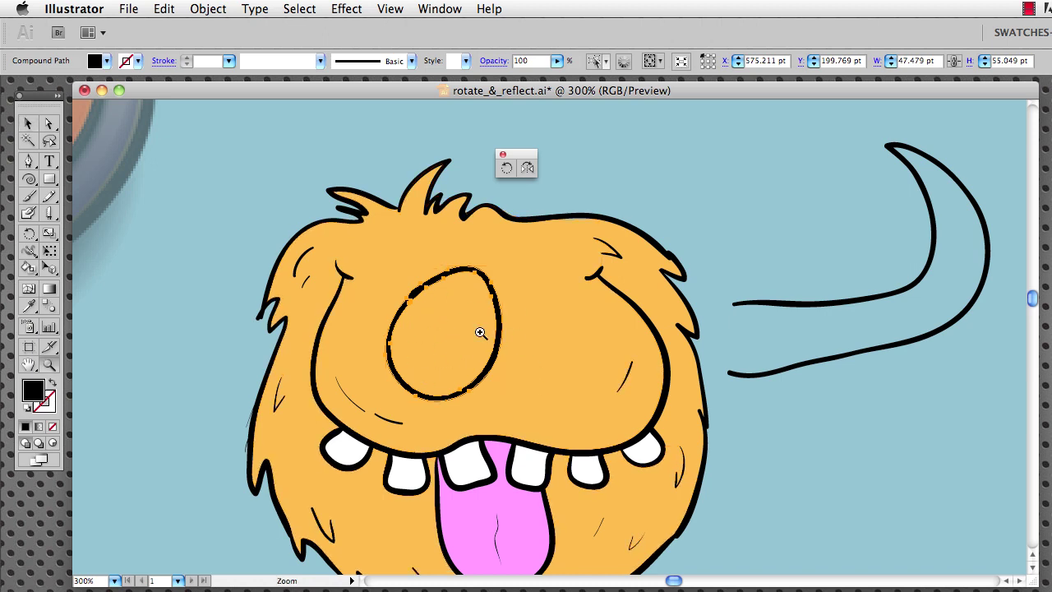
{"action": "left_click", "coordinate": [477, 329]}
{"action": "left_click", "coordinate": [498, 322]}
{"action": "scroll", "coordinate": [582, 322], "scroll_direction": "right", "scroll_amount": 3}
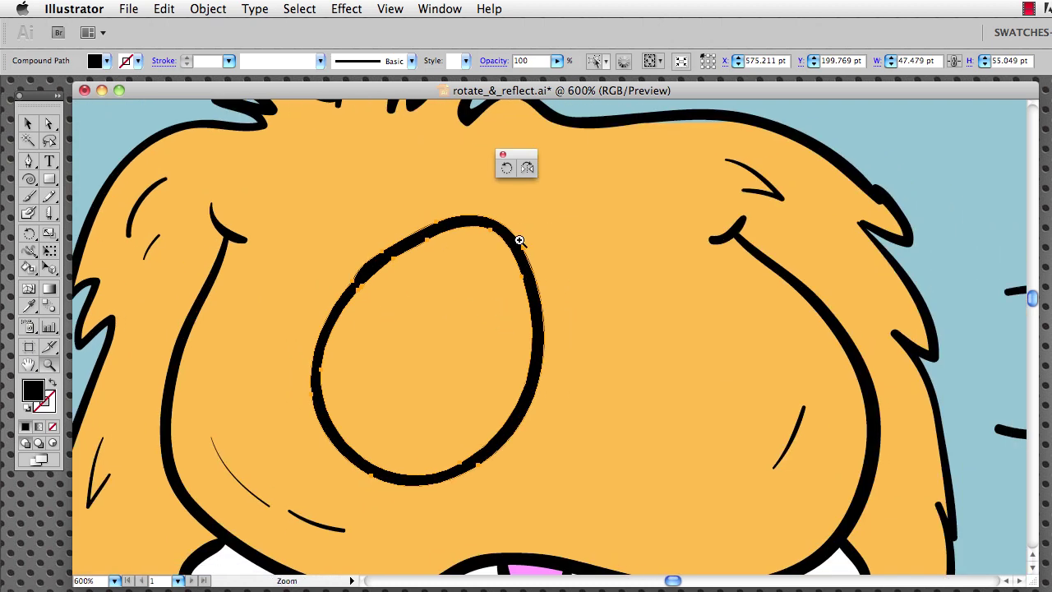
{"action": "left_click", "coordinate": [49, 197]}
{"action": "mouse_move", "coordinate": [83, 200]}
{"action": "left_mouse_down"}
{"action": "mouse_move", "coordinate": [161, 211]}
{"action": "mouse_move", "coordinate": [428, 114]}
{"action": "left_mouse_up"}
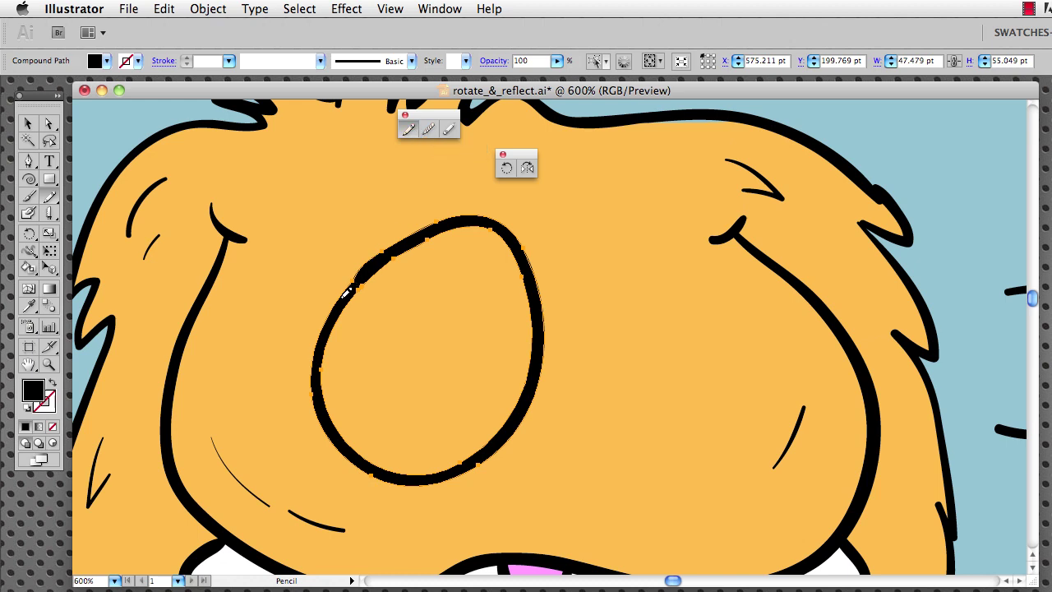
{"action": "left_click_drag", "start_coordinate": [381, 252], "coordinate": [428, 236]}
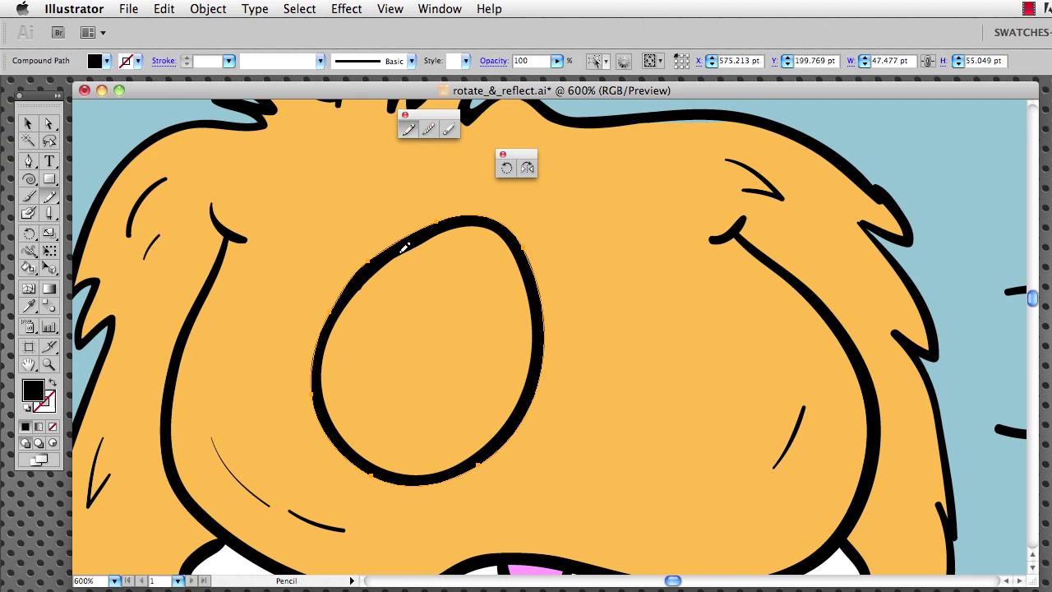
Select the eye outline and paste a duplicate of it directly in front
{"action": "key", "text": "v"}
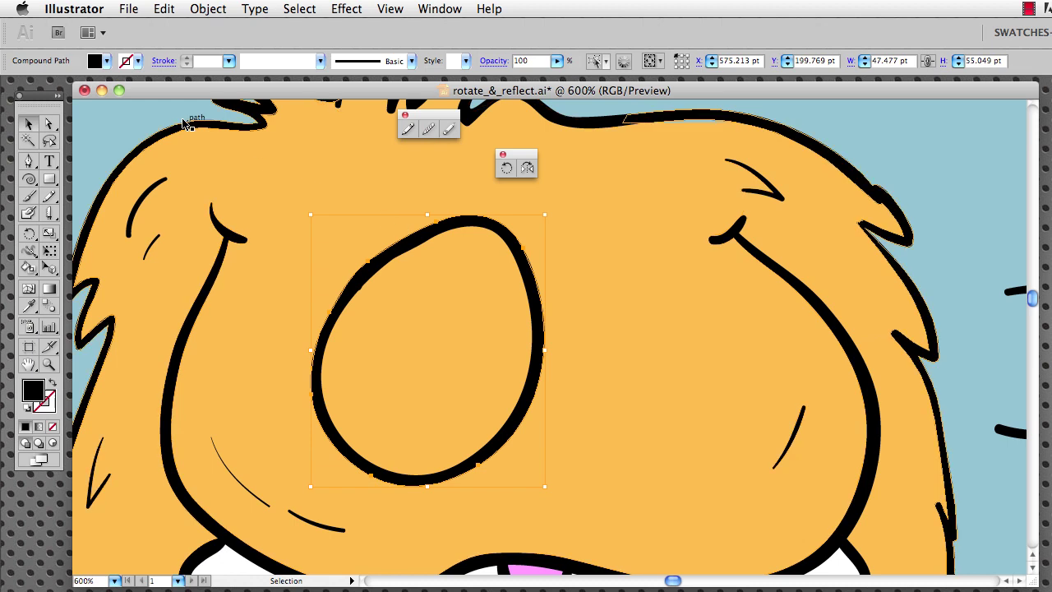
{"action": "key", "text": "super+shift+a"}
{"action": "left_click", "coordinate": [404, 253]}
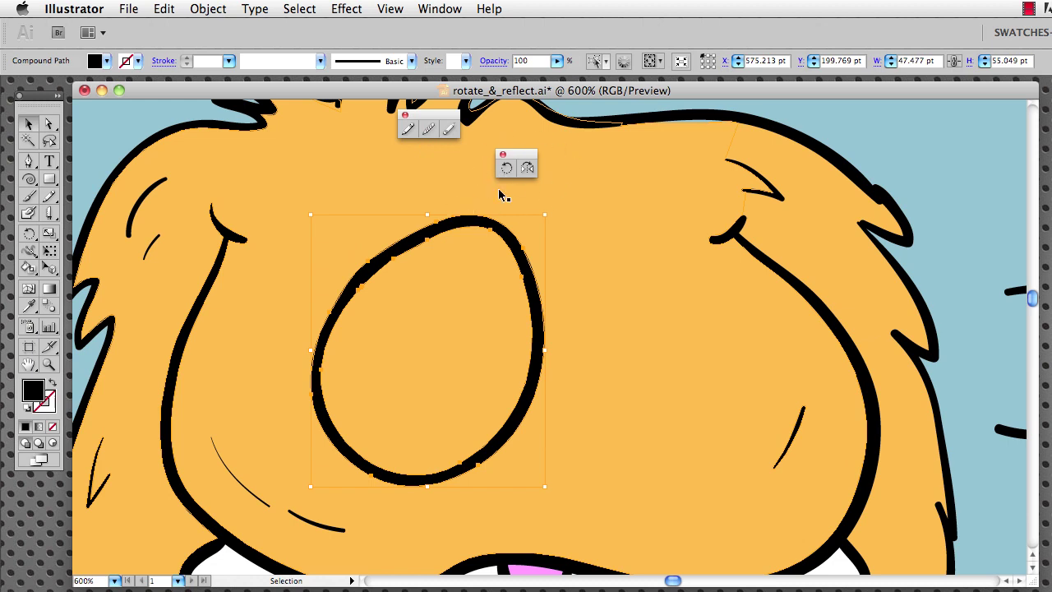
{"action": "key", "text": "z"}
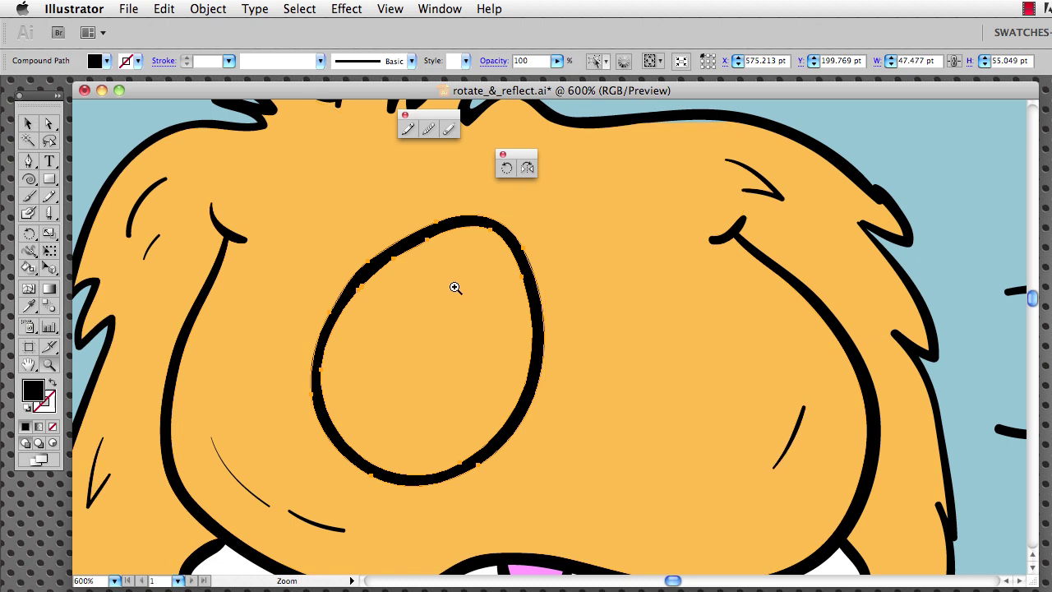
{"action": "left_click", "coordinate": [457, 289]}
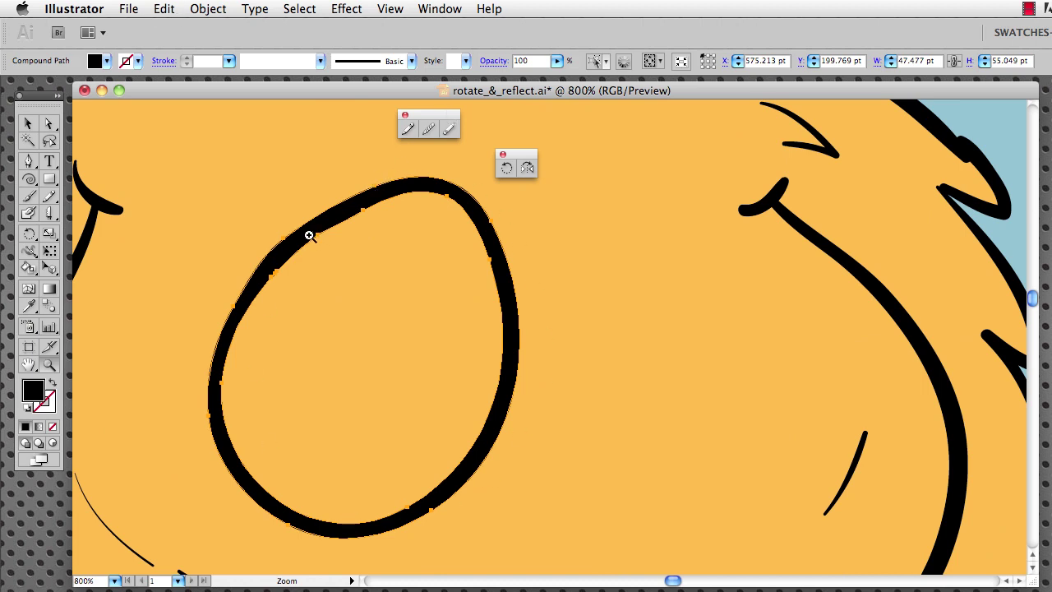
Nudge the duplicate eye outline sideways off the original and return it to its starting position
{"action": "key", "text": "Left"}
{"action": "key", "text": "Left"}
{"action": "key", "text": "Left"}
{"action": "key", "text": "Left"}
{"action": "key", "text": "Left"}
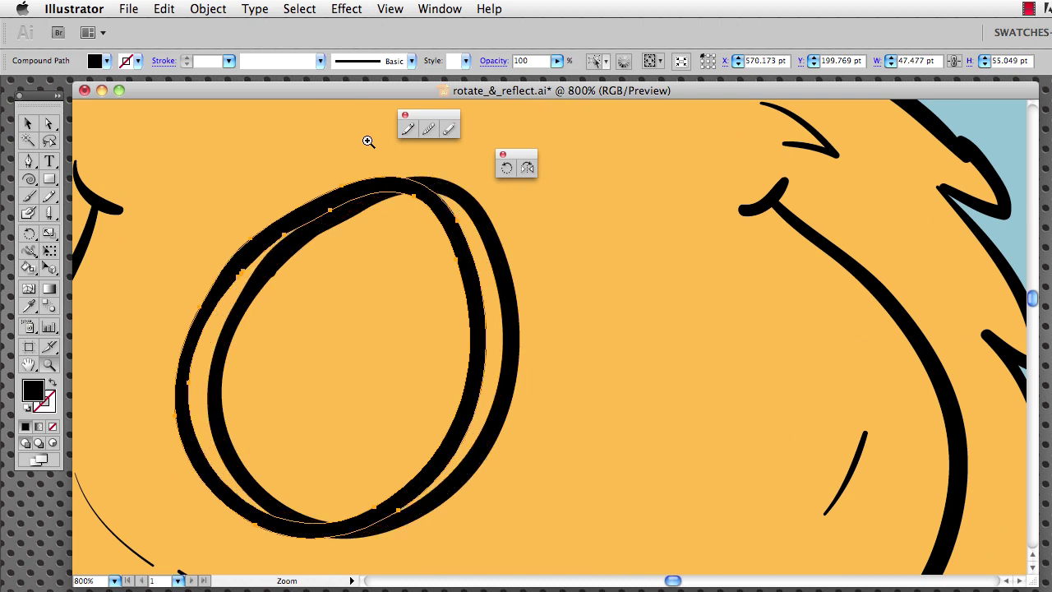
{"action": "key", "text": "Right"}
{"action": "key", "text": "Right"}
{"action": "key", "text": "Right"}
{"action": "key", "text": "Right"}
{"action": "key", "text": "Right"}
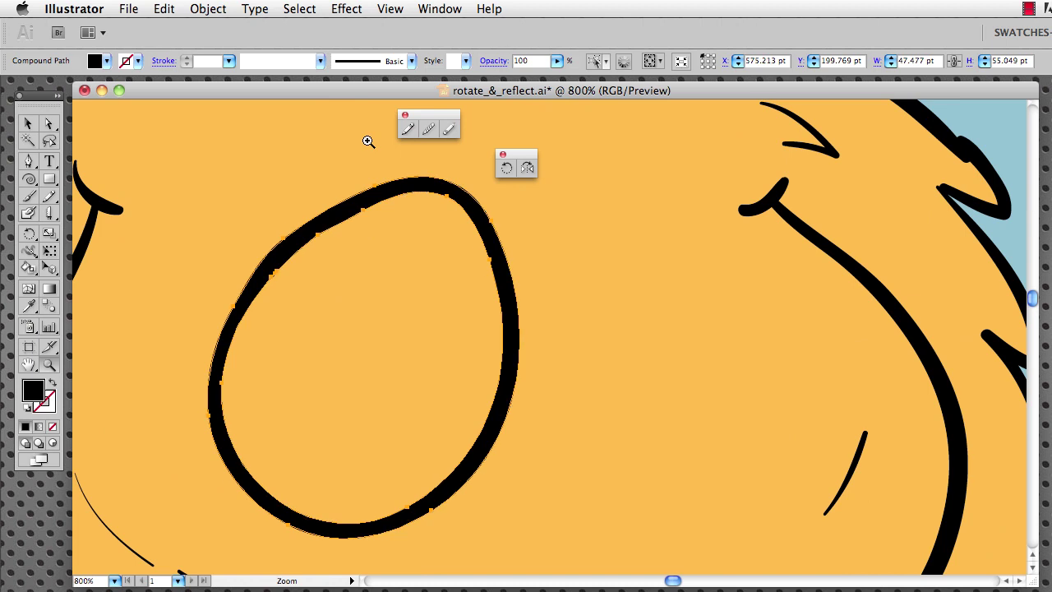
{"action": "key", "text": "Left"}
{"action": "key", "text": "Right"}
Fill the duplicate eye outline with white
{"action": "left_click", "coordinate": [106, 61]}
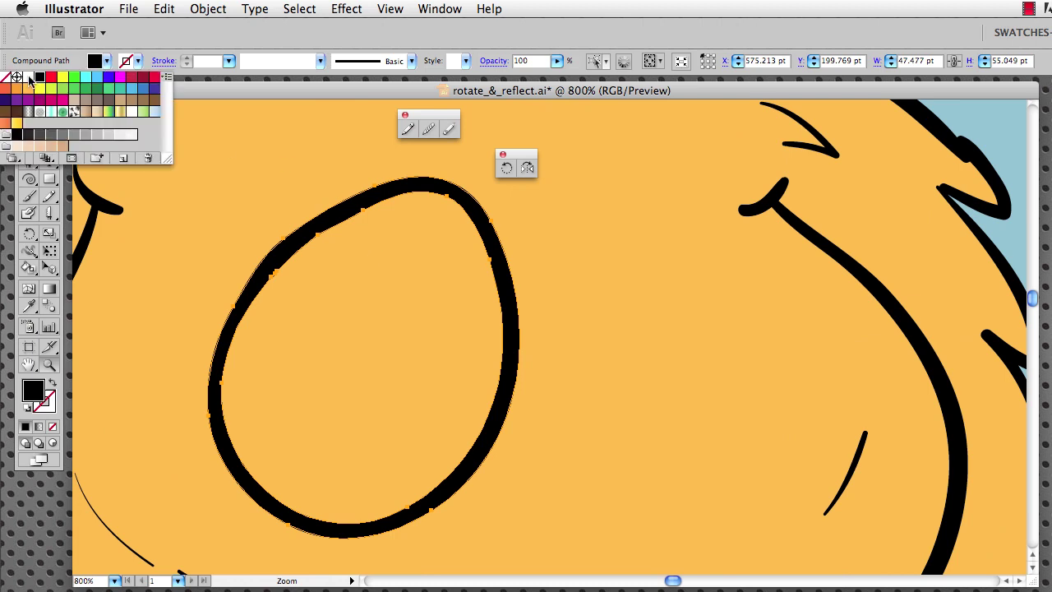
{"action": "key", "text": "Escape"}
{"action": "left_click", "coordinate": [106, 61]}
{"action": "left_click", "coordinate": [28, 77]}
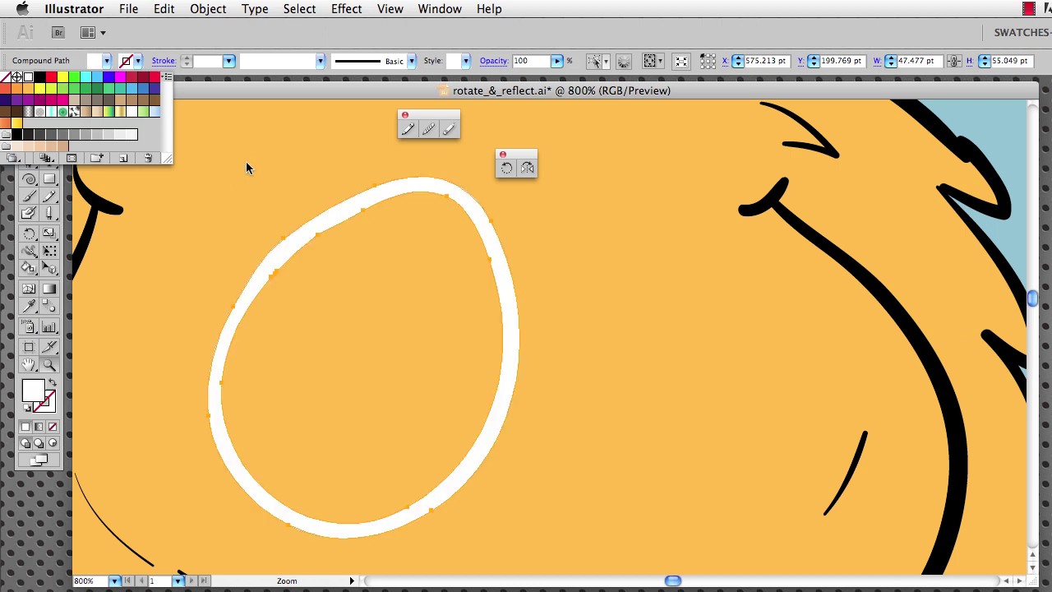
Delete the inner path of the white duplicate with Direct Selection, leaving a solid eye shape
{"action": "key", "text": "a"}
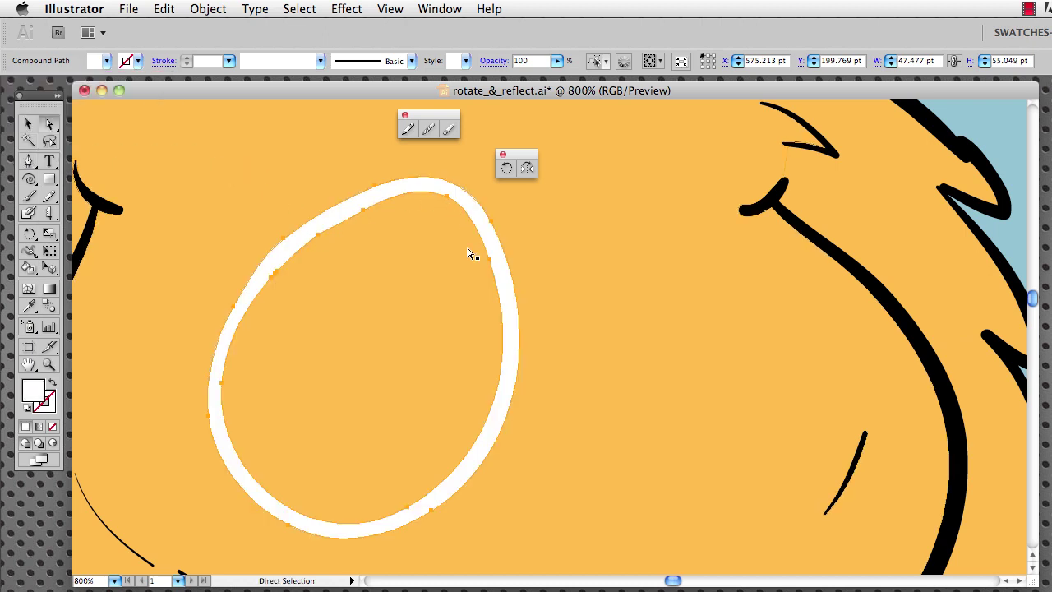
{"action": "left_click", "coordinate": [321, 238]}
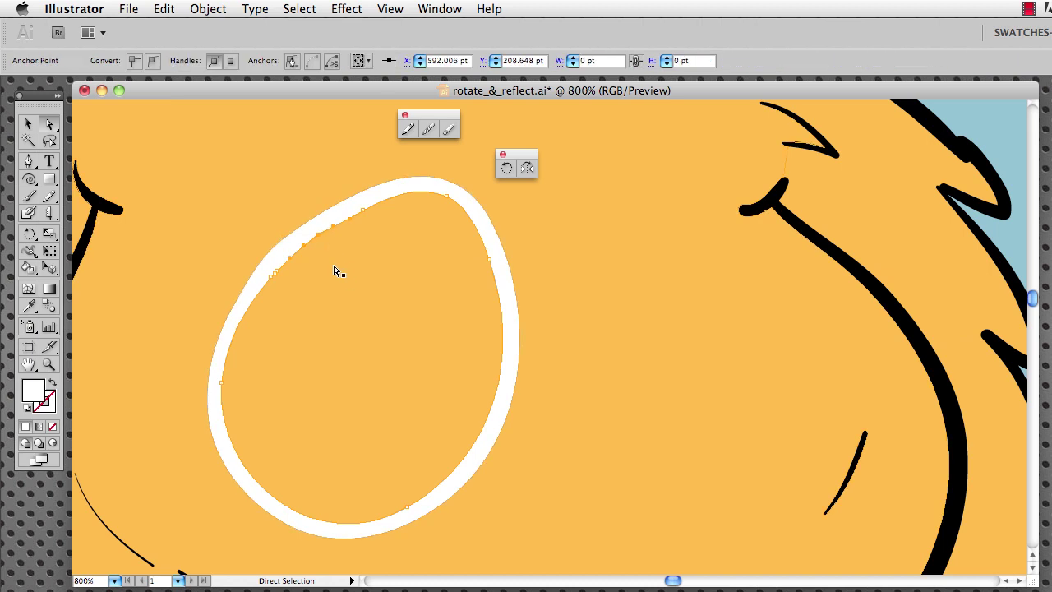
{"action": "left_click", "coordinate": [352, 170]}
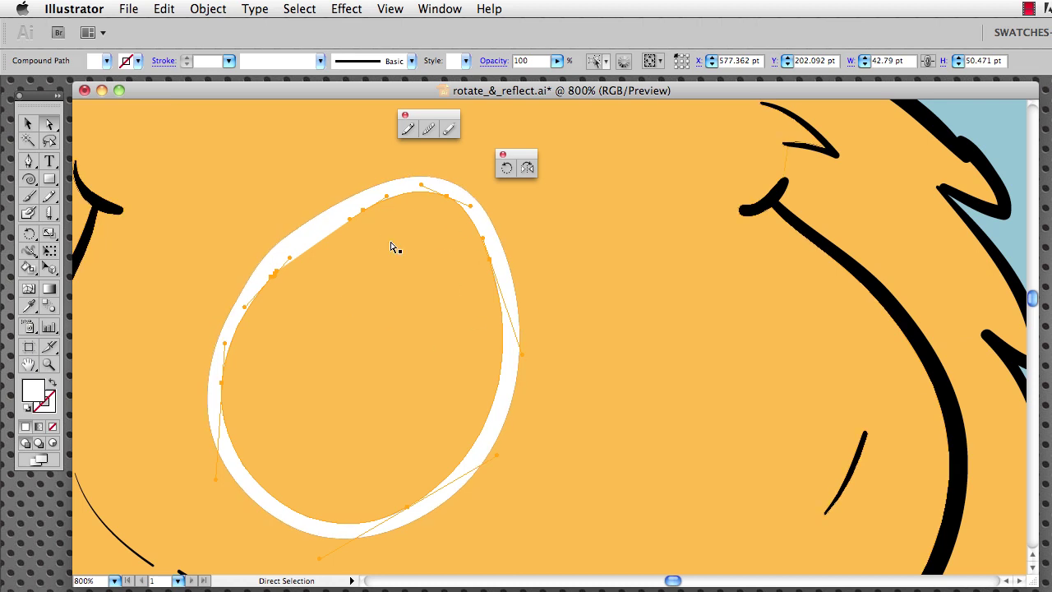
{"action": "key", "text": "Delete"}
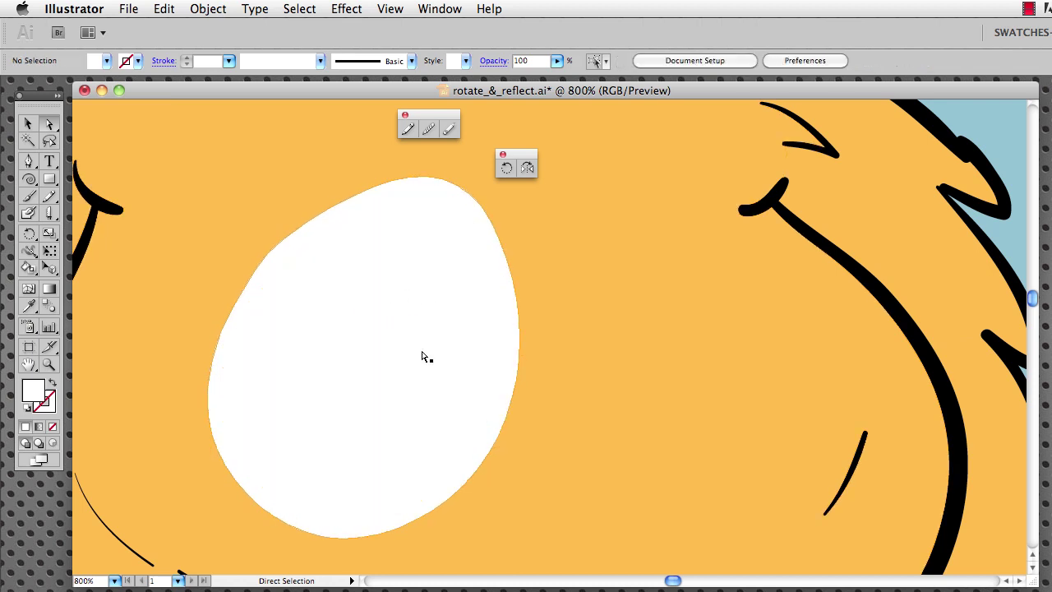
Cut the white eye shape and paste it directly behind the black eye outline
{"action": "key", "text": "v"}
{"action": "left_click", "coordinate": [394, 337]}
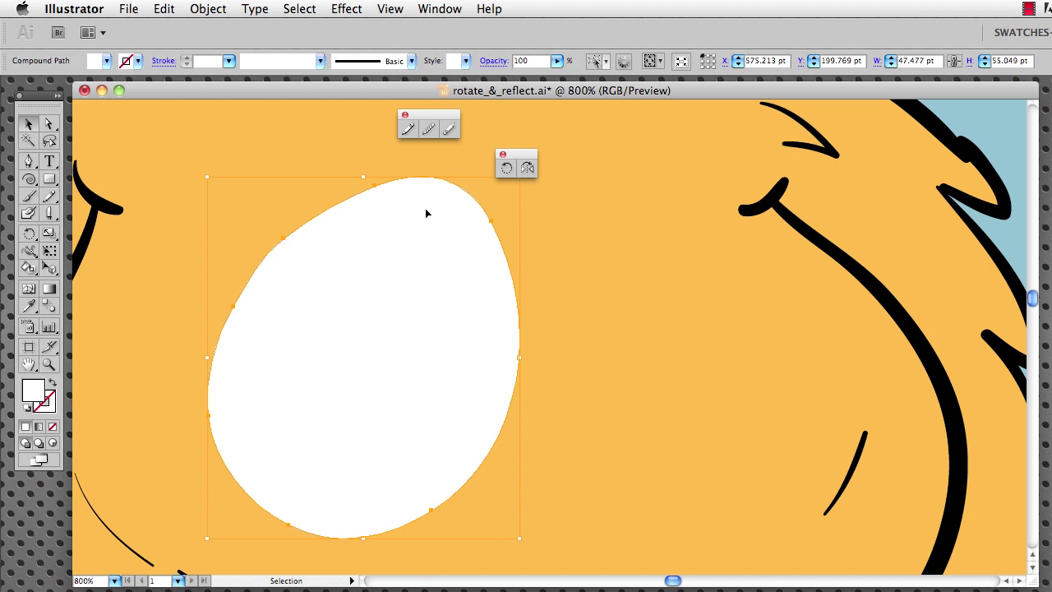
{"action": "key", "text": "a"}
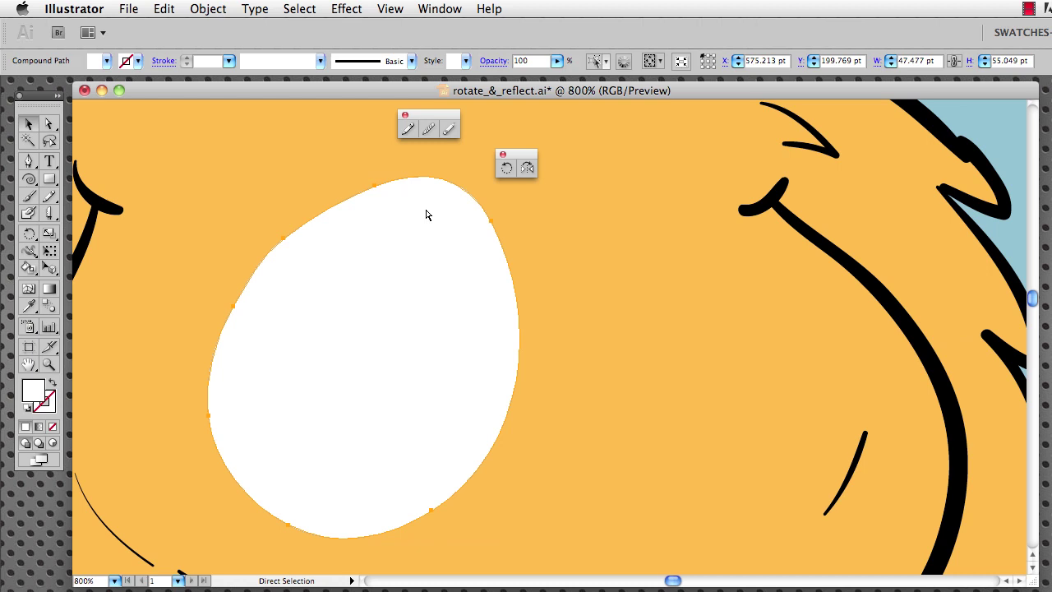
{"action": "key", "text": "Delete"}
{"action": "key", "text": "v"}
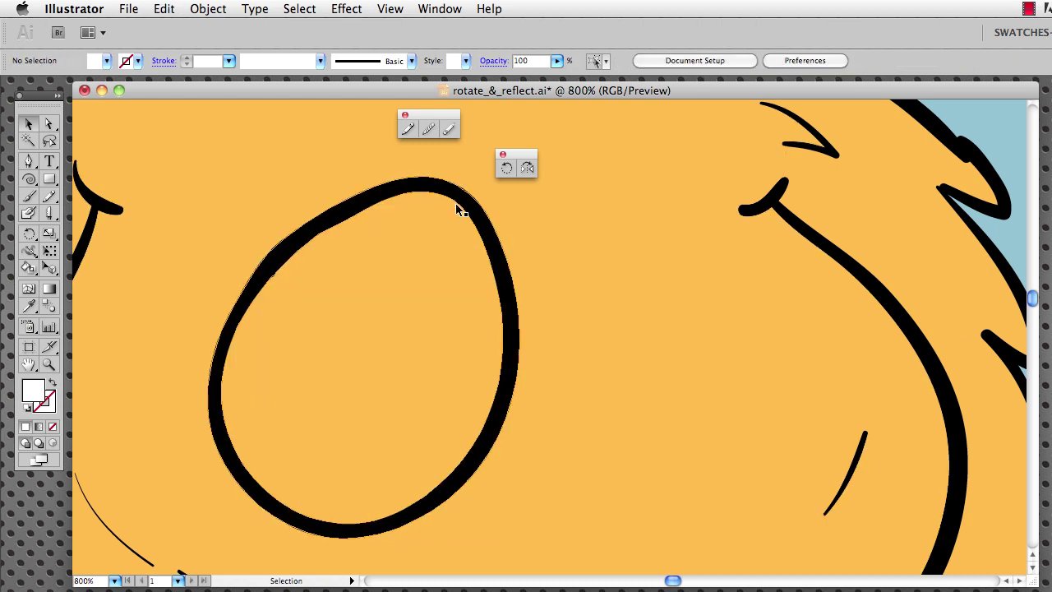
{"action": "left_click", "coordinate": [467, 202]}
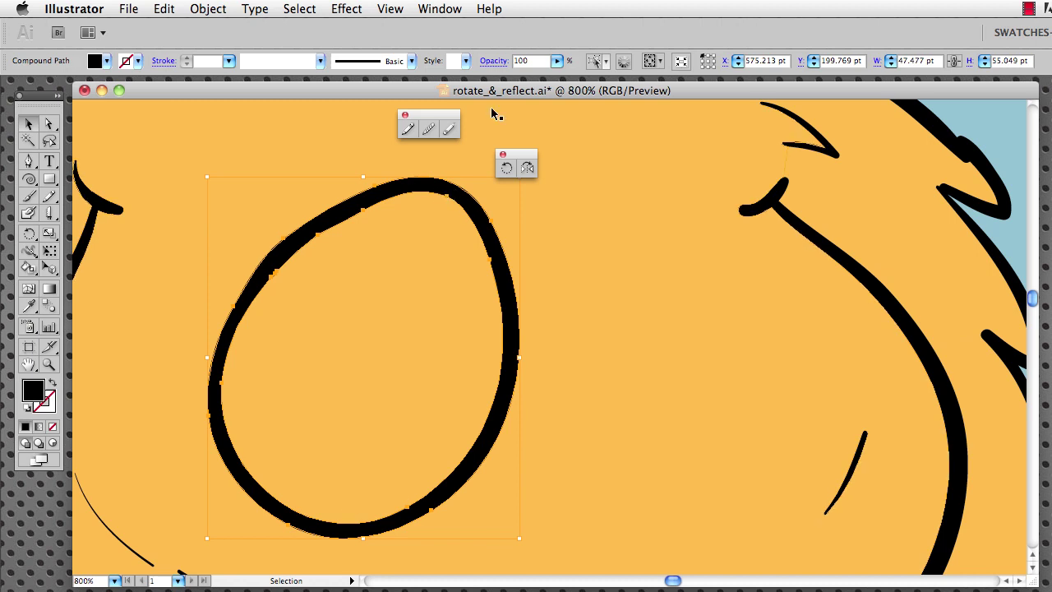
{"action": "key", "text": "a"}
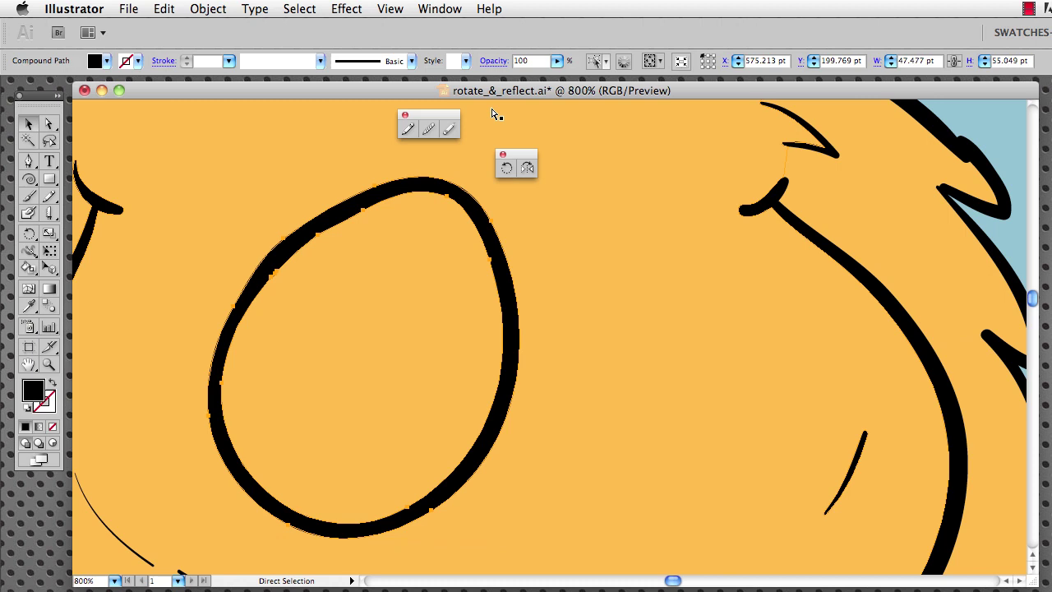
{"action": "key", "text": "super+z"}
{"action": "key", "text": "v"}
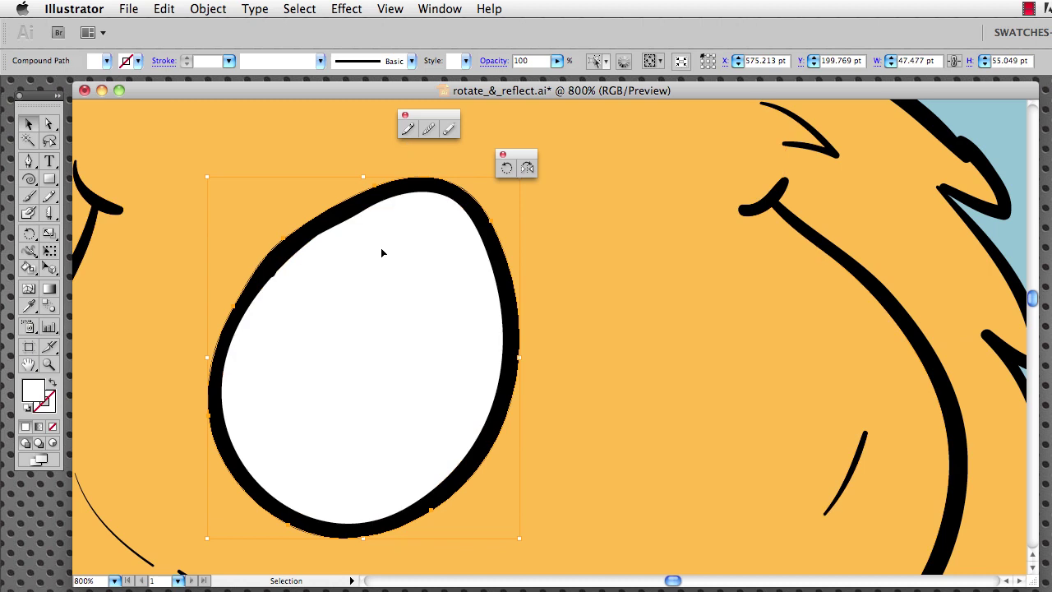
Group the white eye shape with its black outline, and deselect the group
{"action": "left_click", "coordinate": [352, 219], "text": "shift"}
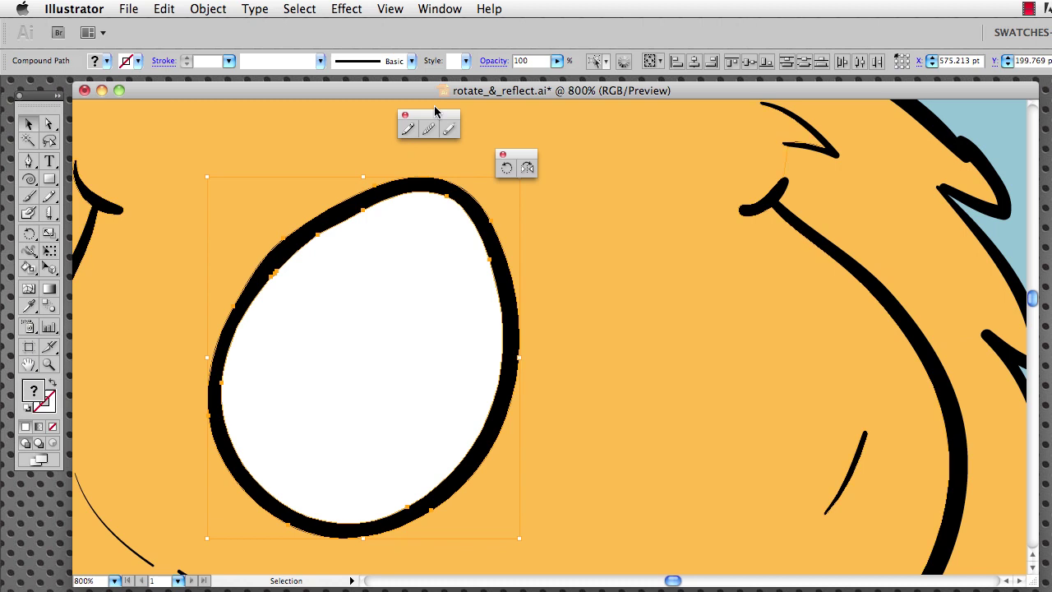
{"action": "key", "text": "a"}
{"action": "key", "text": "v"}
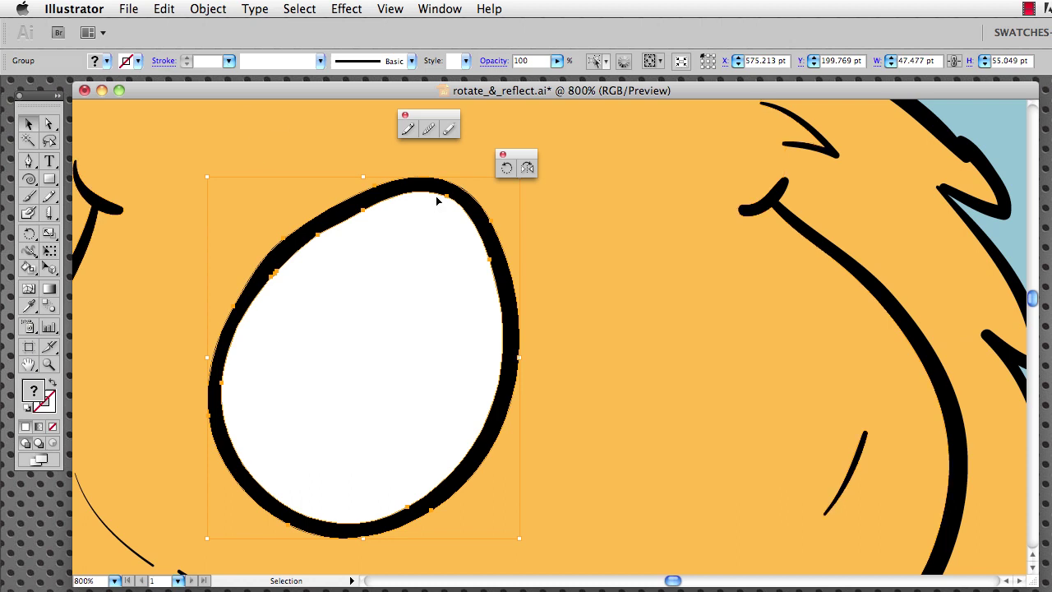
{"action": "key", "text": "shift"}
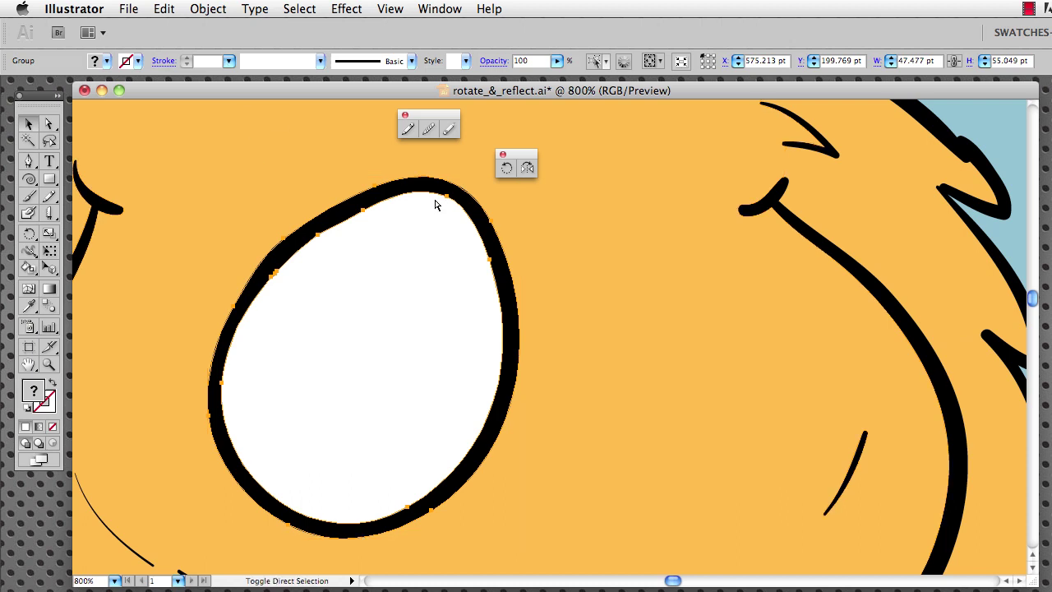
{"action": "left_click", "coordinate": [434, 197], "text": "shift"}
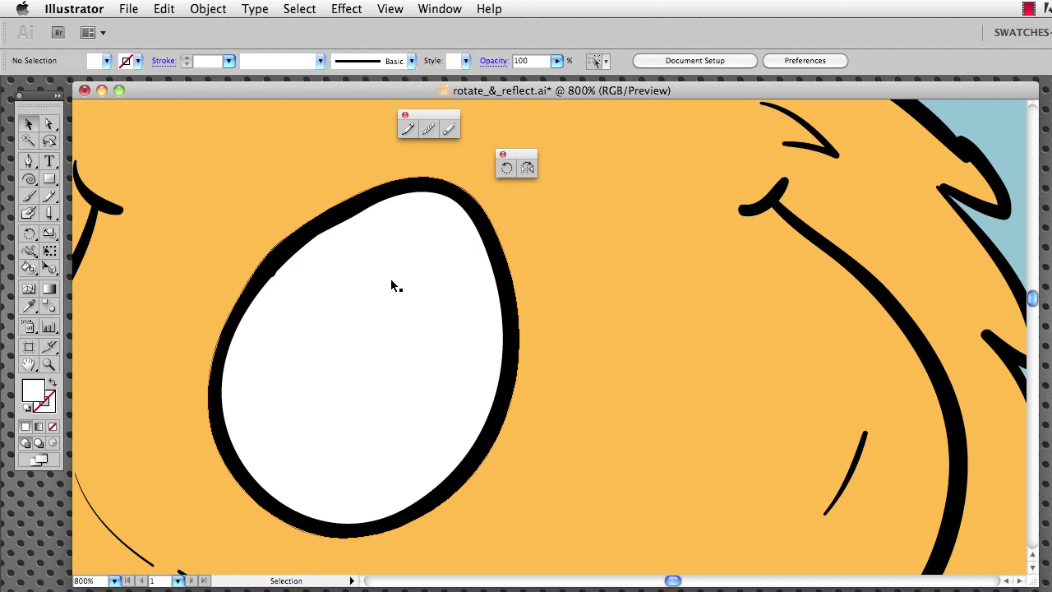
Move the grouped eye around on the face and leave it slightly higher and farther left
{"action": "left_click_drag", "start_coordinate": [368, 273], "coordinate": [444, 345]}
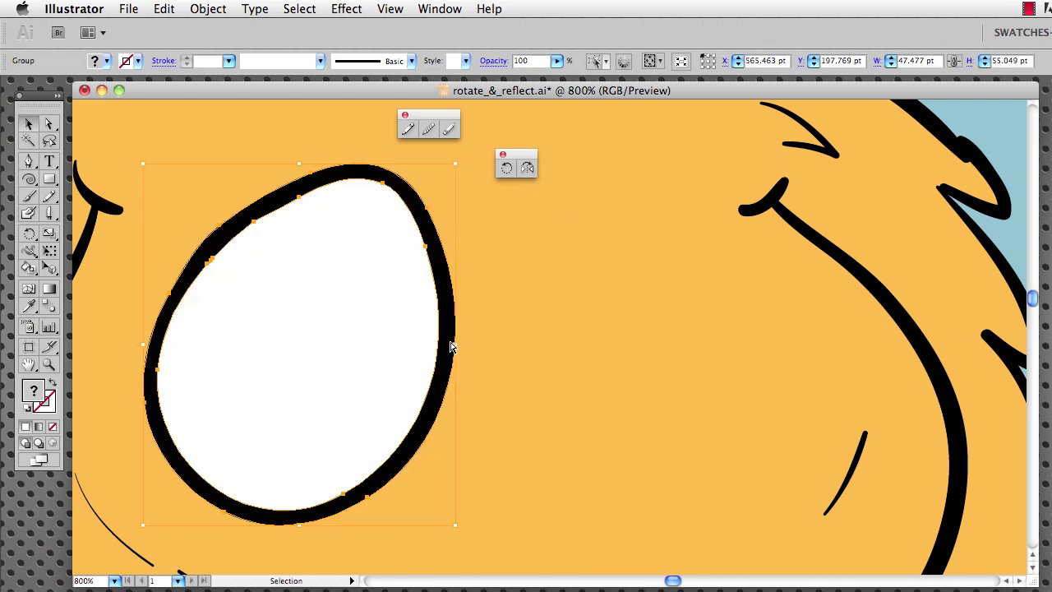
{"action": "key", "text": "super+z"}
{"action": "key", "text": "super+z"}
{"action": "key", "text": "v"}
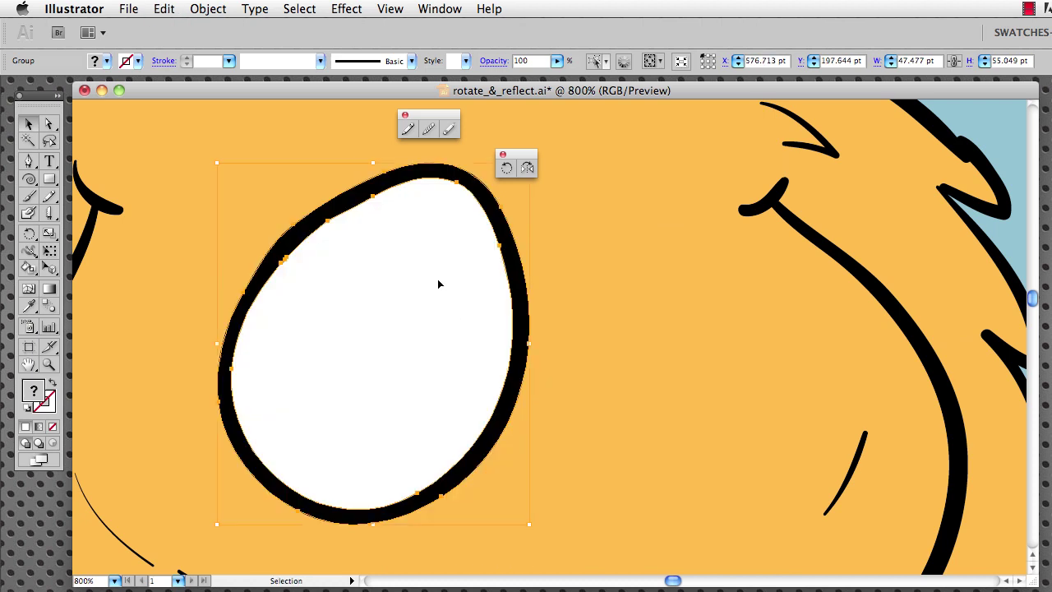
{"action": "key", "text": "super+z"}
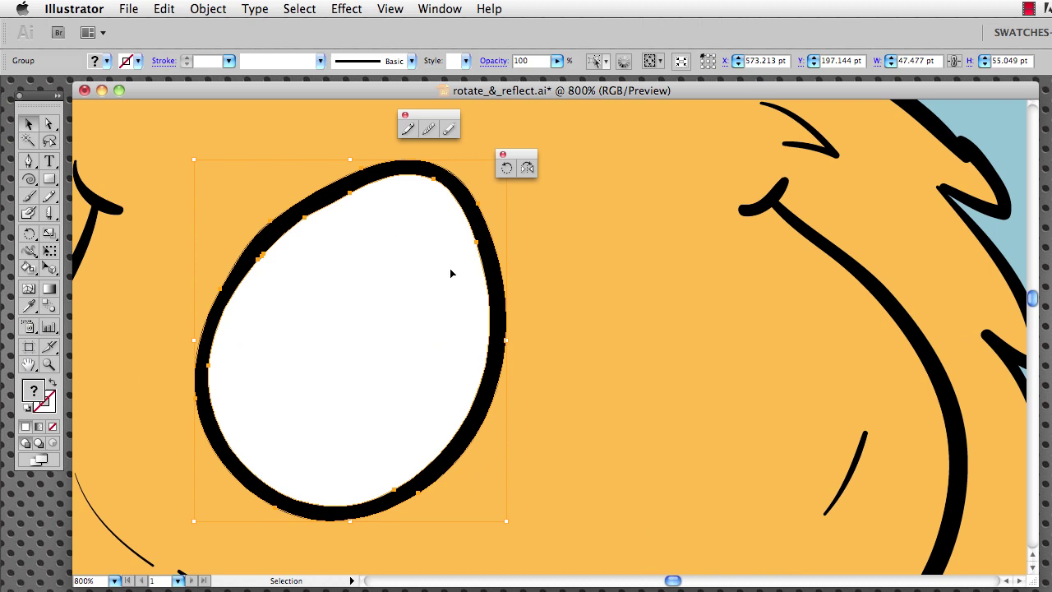
Activate the Blob Brush with a much larger tip, default white fill and black stroke, and nothing selected
{"action": "key", "text": "shift+b"}
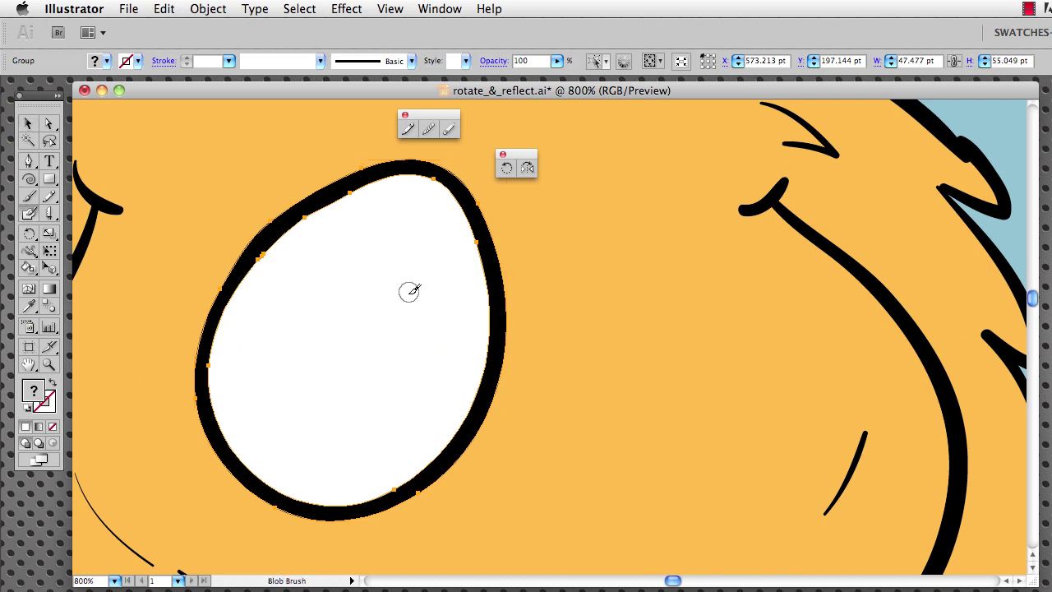
{"action": "key", "text": "bracketright"}
{"action": "key", "text": "bracketright"}
{"action": "key", "text": "bracketright"}
{"action": "key", "text": "bracketright"}
{"action": "key", "text": "bracketright"}
{"action": "key", "text": "bracketright"}
{"action": "key", "text": "d"}
{"action": "key", "text": "super+z"}
{"action": "key", "text": "super+shift+a"}
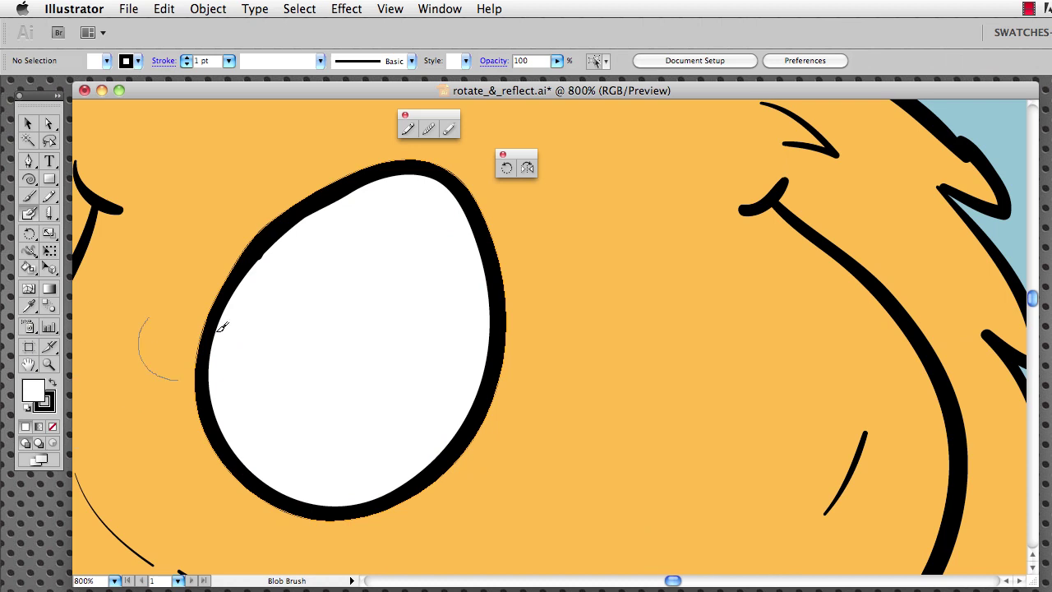
Paint a single round black pupil in the upper right part of the eye white, undoing any extra dabs
{"action": "left_click", "coordinate": [411, 279]}
{"action": "key", "text": "super+z"}
{"action": "left_click", "coordinate": [413, 278]}
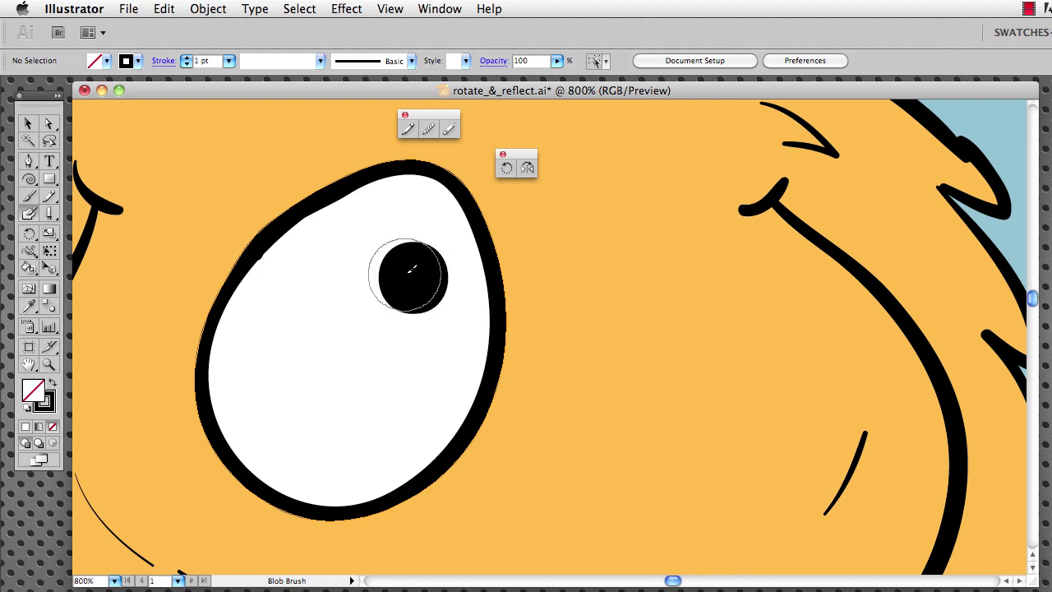
{"action": "left_click", "coordinate": [303, 350]}
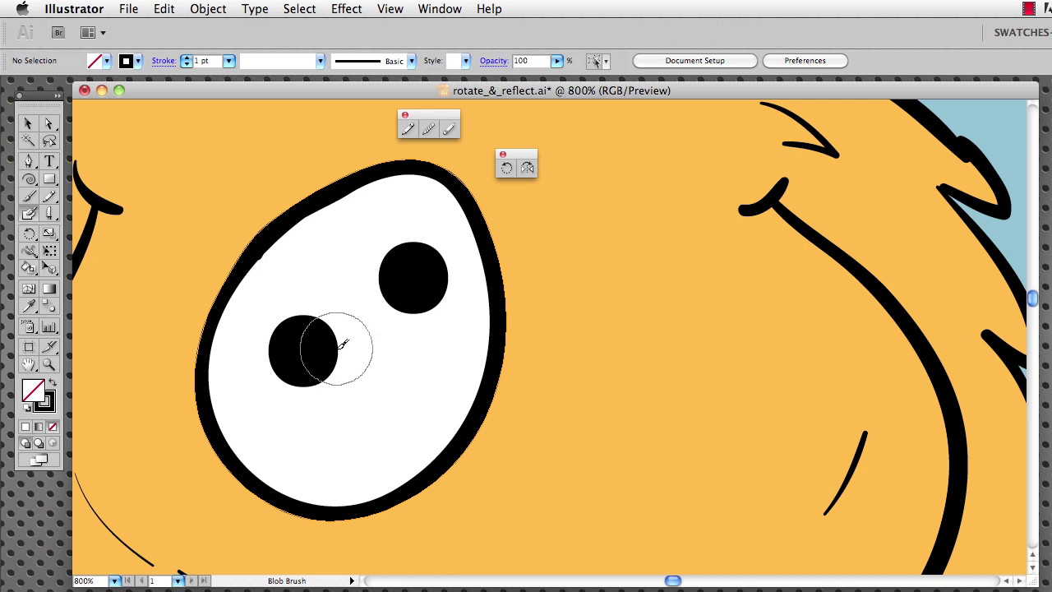
{"action": "key", "text": "ctrl+z"}
Duplicate the black pupil and offset the copy about 3 pt to the right
{"action": "key", "text": "v"}
{"action": "left_click", "coordinate": [423, 308]}
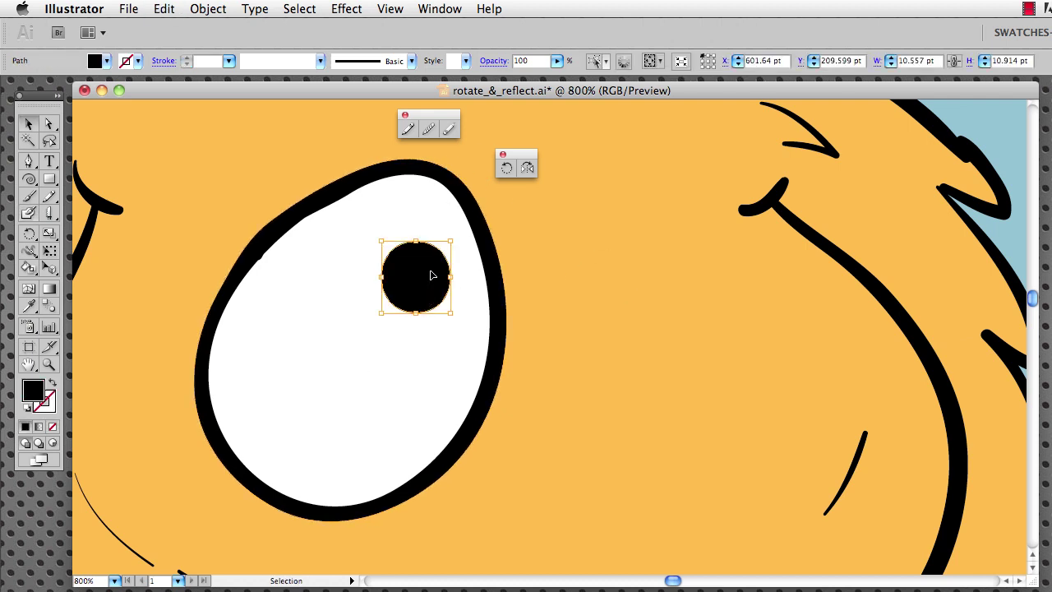
{"action": "key", "text": "a"}
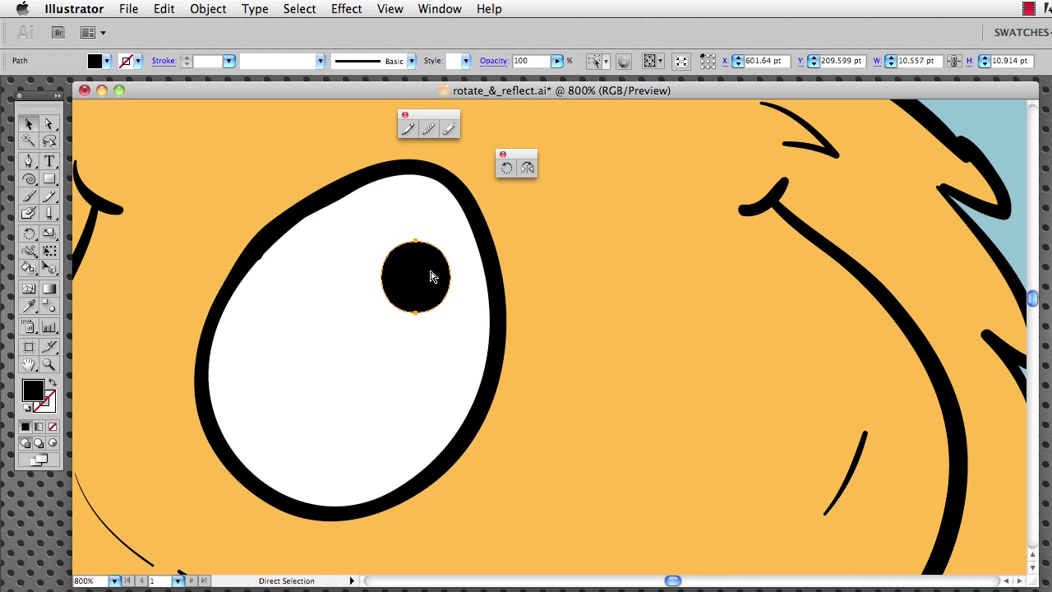
{"action": "key", "text": "v"}
{"action": "key", "text": "alt+Right"}
{"action": "key", "text": "alt+Right"}
{"action": "key", "text": "alt+Right"}
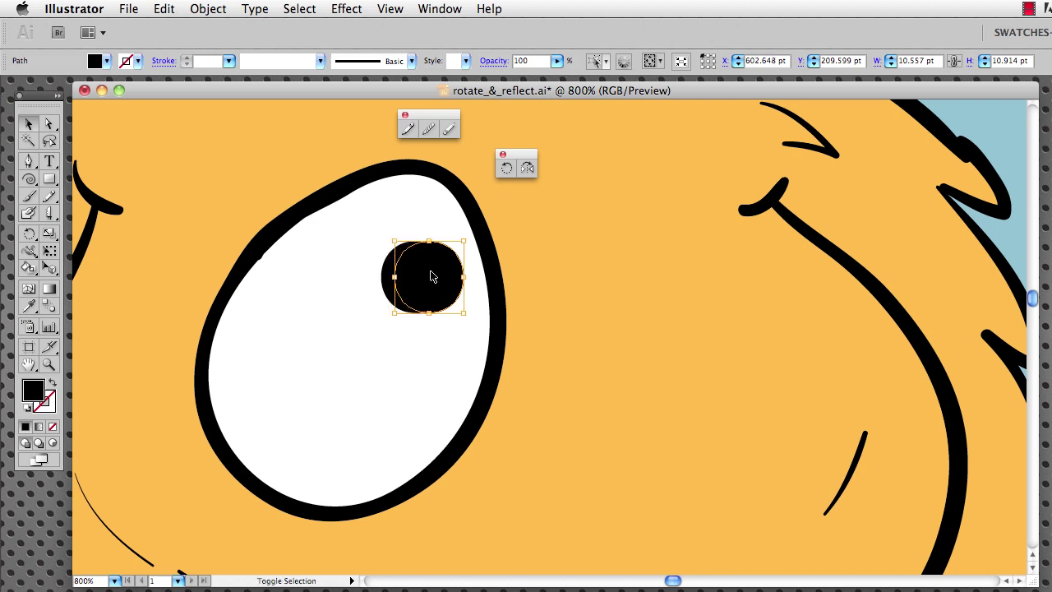
Scale the duplicate pupil uniformly to 35%
{"action": "key", "text": "s"}
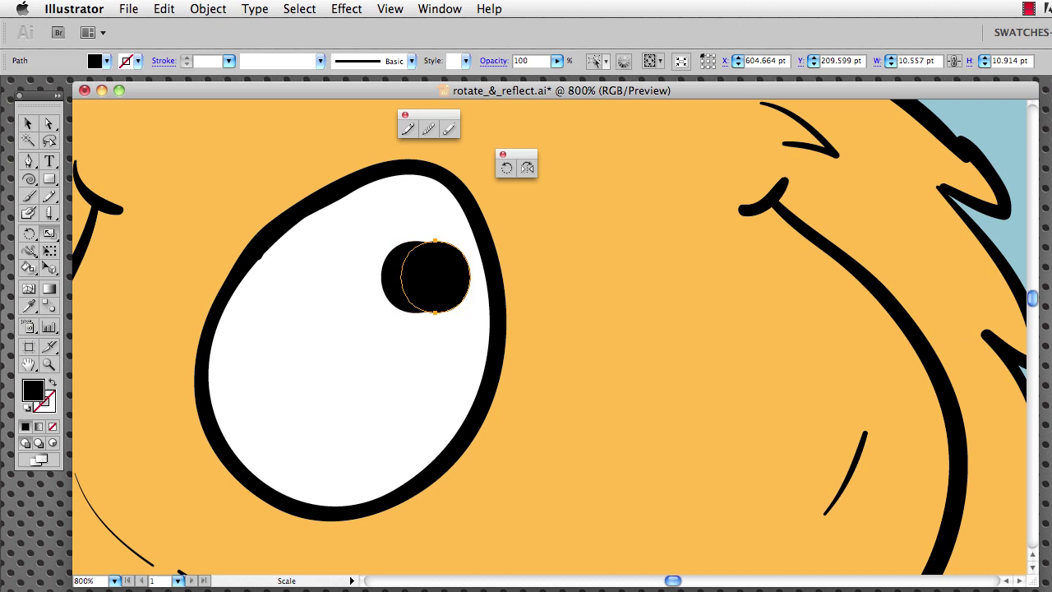
{"action": "key", "text": "Return"}
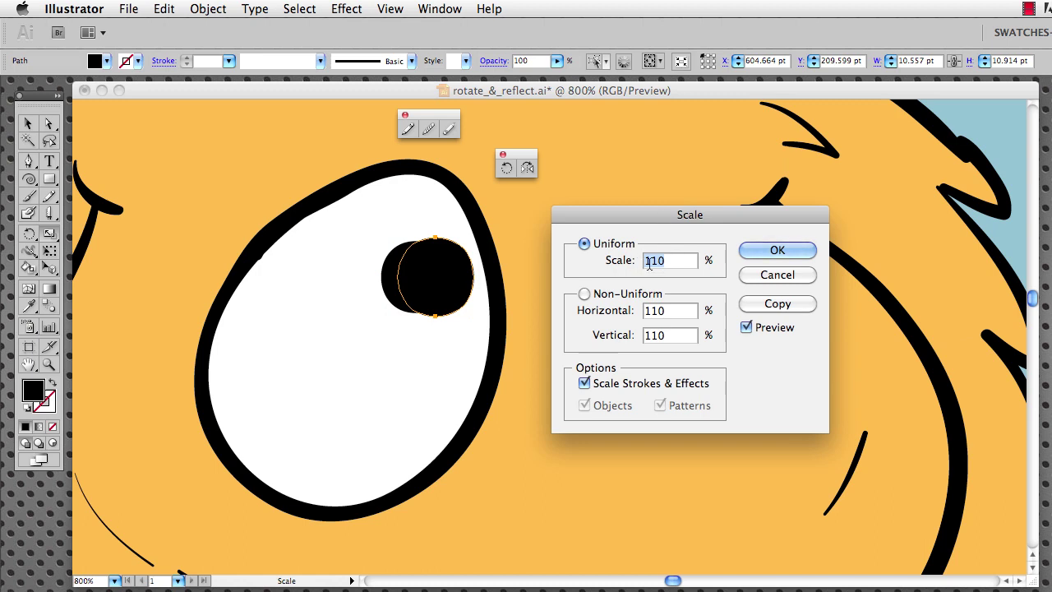
{"action": "type", "text": "35"}
{"action": "key", "text": "Return"}
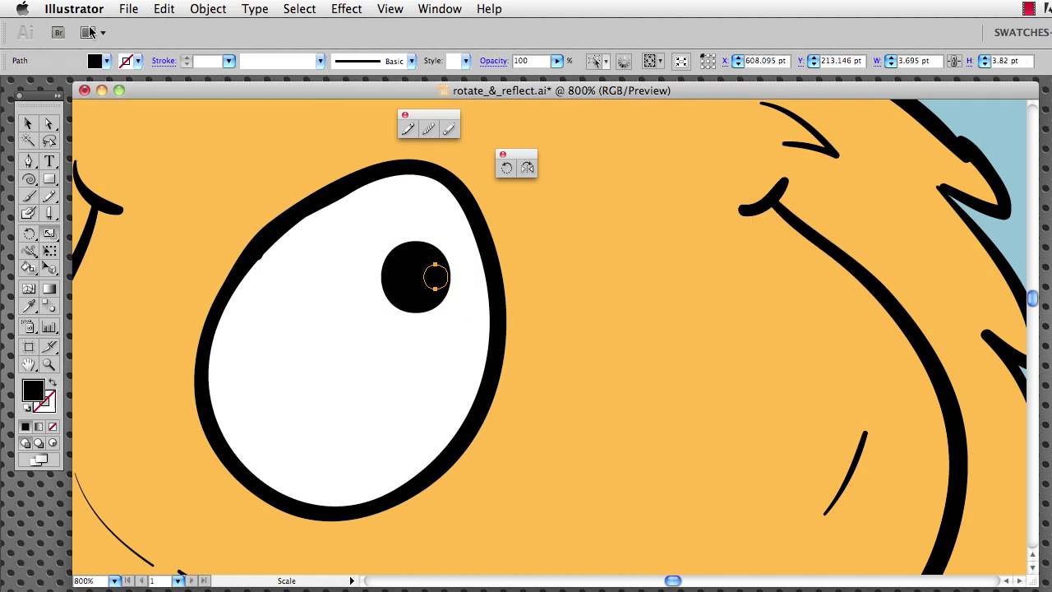
Fill the small circle with white and nudge it up and left inside the pupil as a highlight
{"action": "left_click", "coordinate": [106, 60]}
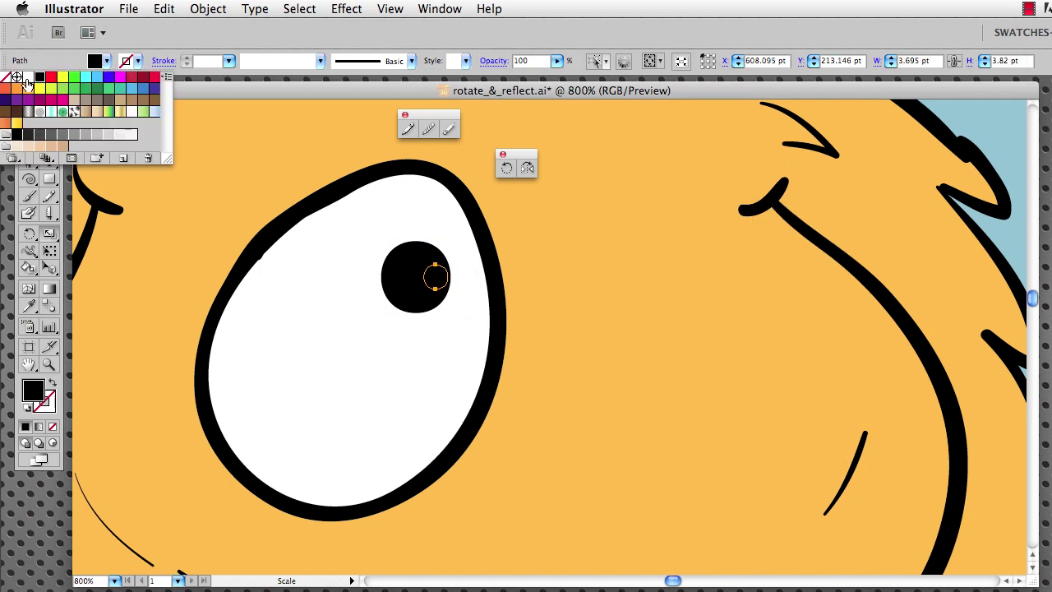
{"action": "left_click", "coordinate": [28, 77]}
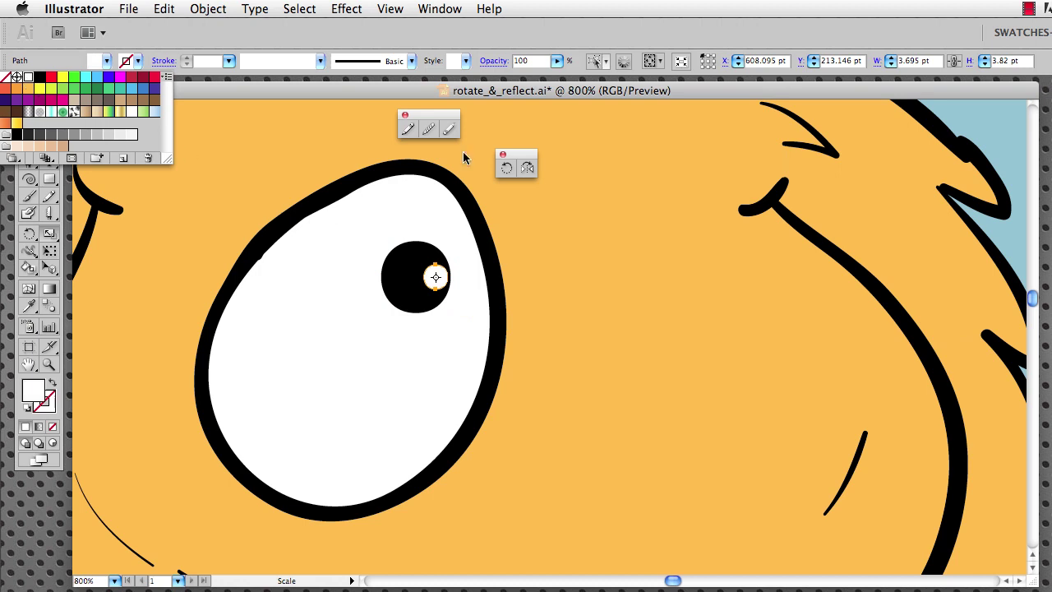
{"action": "key", "text": "Return"}
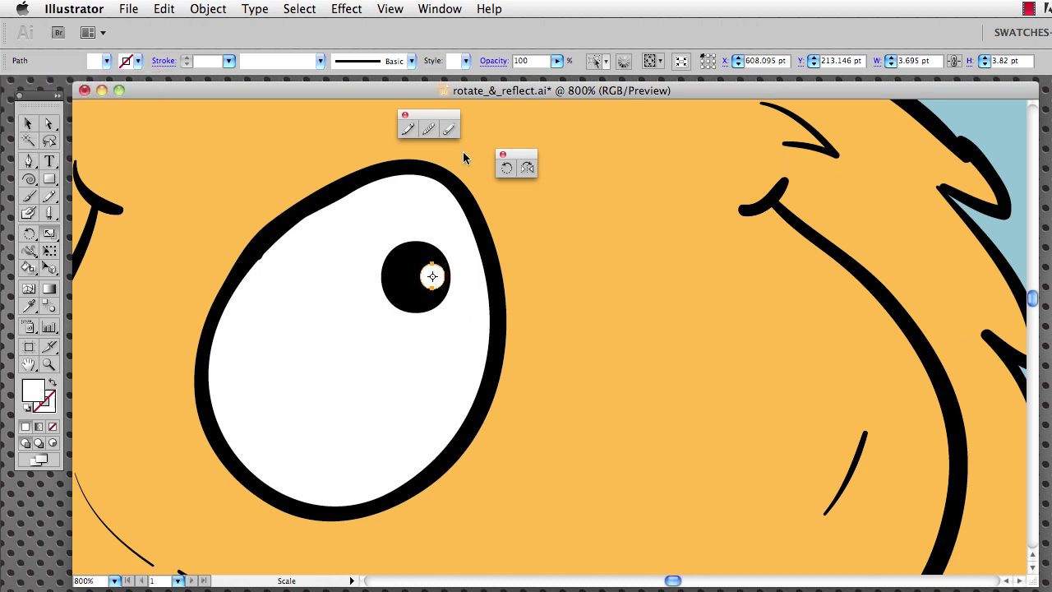
{"action": "key", "text": "Up"}
{"action": "key", "text": "Up"}
{"action": "key", "text": "Left"}
Select the black pupil together with its white highlight and group them
{"action": "key", "text": "v"}
{"action": "left_click", "coordinate": [398, 270], "text": "shift"}
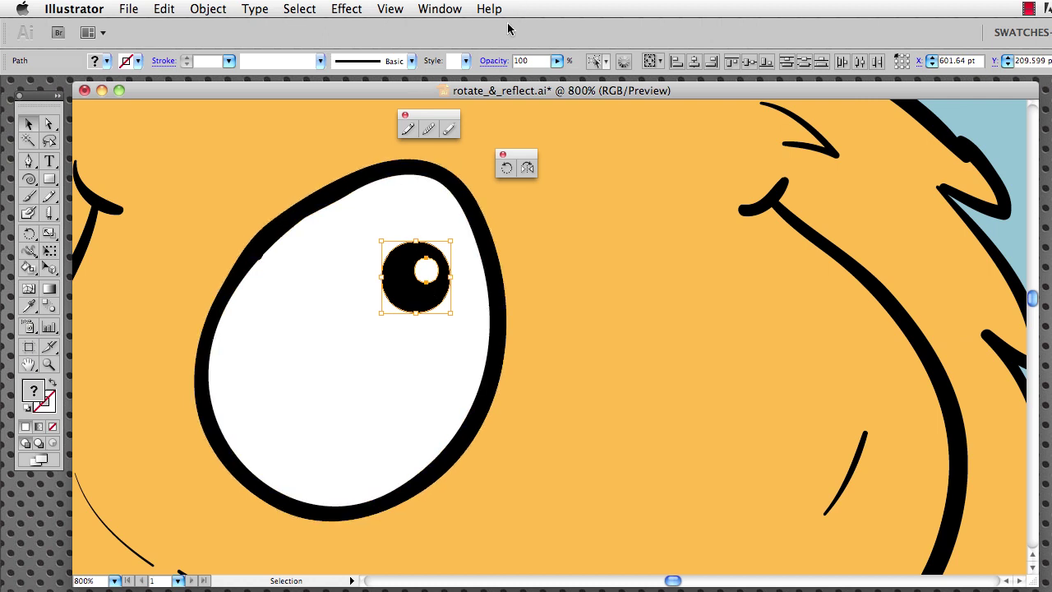
{"action": "key", "text": "super+g"}
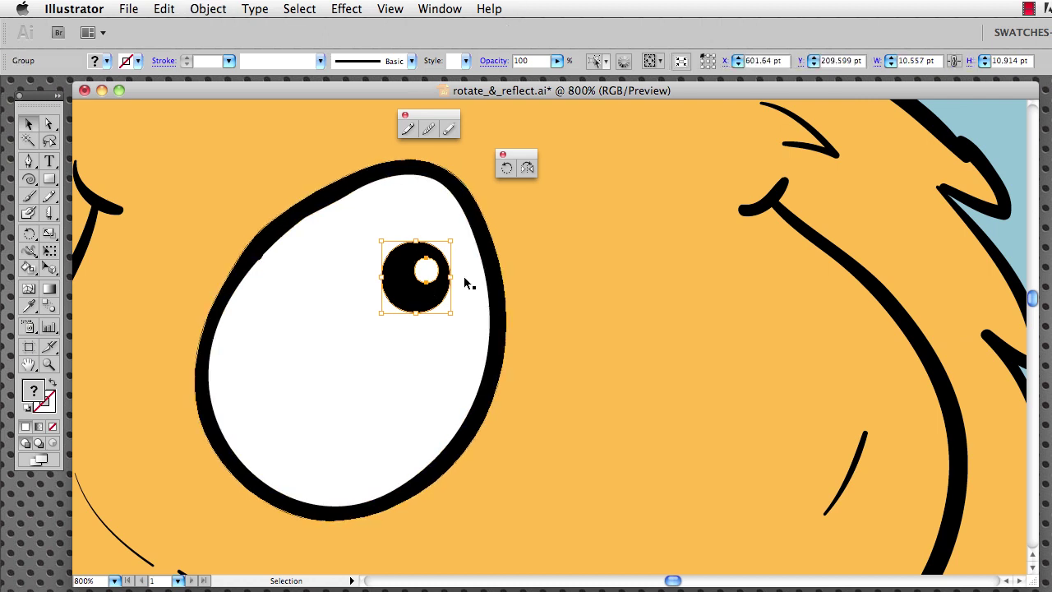
Move the pupil group and the eye group separately, leaving the pupil in the upper right of the eye white
{"action": "left_click_drag", "start_coordinate": [430, 305], "coordinate": [422, 339]}
{"action": "left_click_drag", "start_coordinate": [475, 296], "coordinate": [536, 345]}
{"action": "key", "text": "super+z"}
{"action": "left_click_drag", "start_coordinate": [411, 329], "coordinate": [424, 289]}
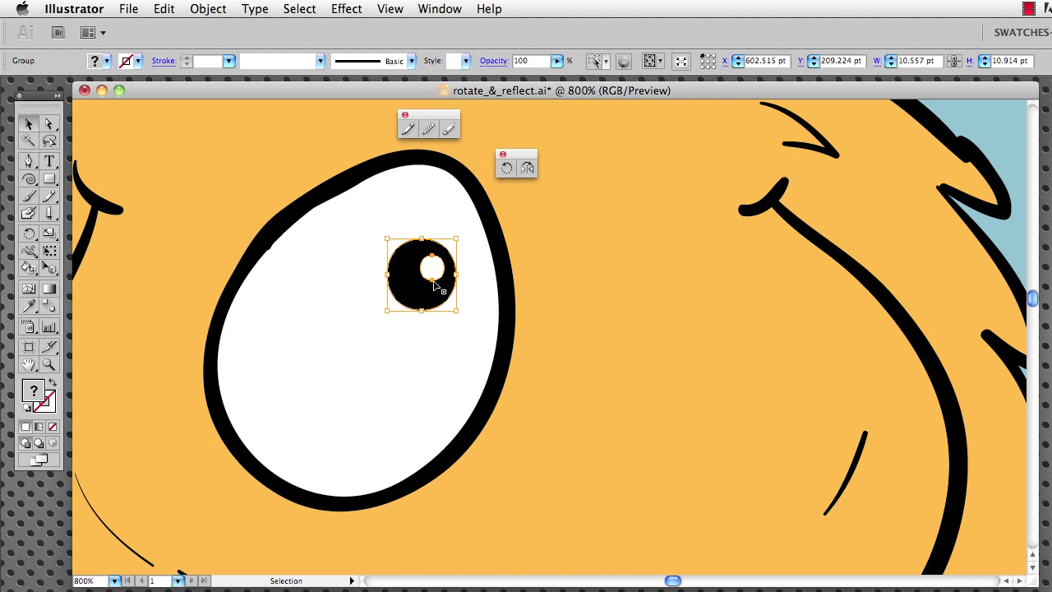
Group the pupil with the eye and move the complete eye slightly up and left on the monster's face
{"action": "left_click", "coordinate": [490, 282], "text": "shift"}
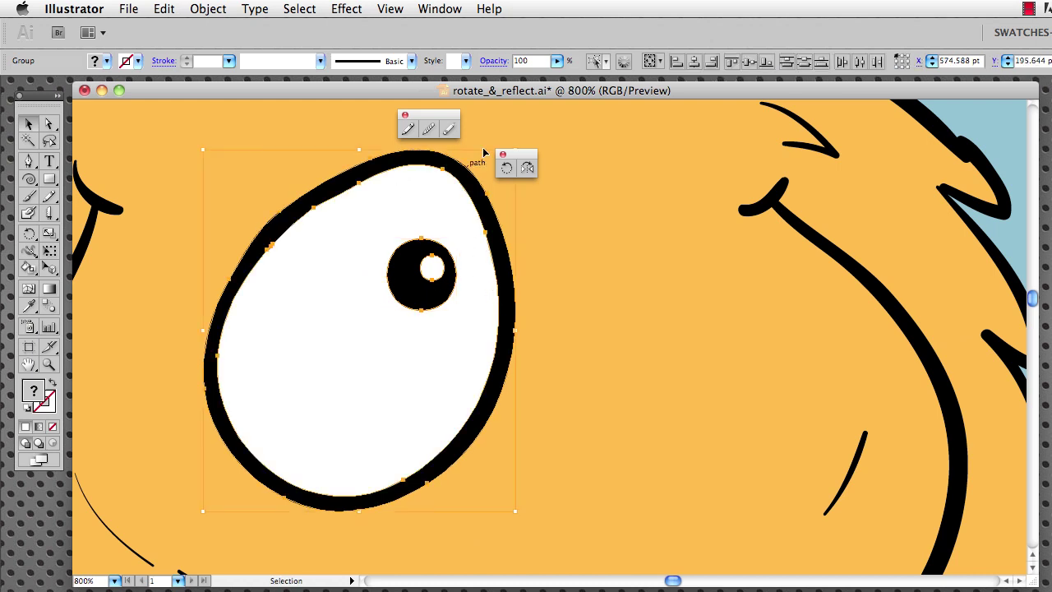
{"action": "left_click_drag", "start_coordinate": [483, 147], "coordinate": [371, 257]}
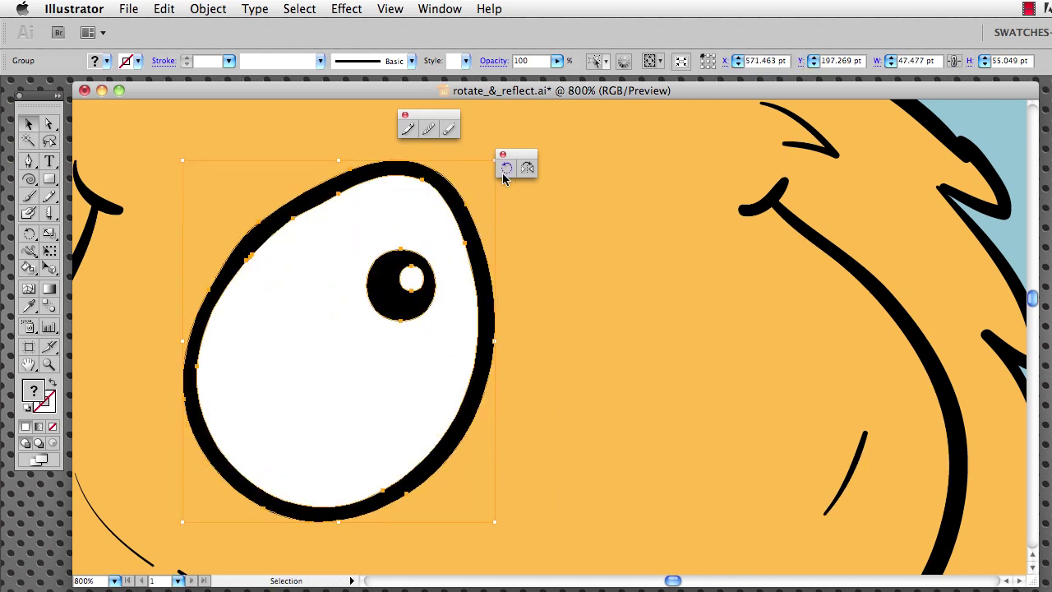
{"action": "key", "text": "super+minus"}
{"action": "key", "text": "super+minus"}
{"action": "key", "text": "super+minus"}
{"action": "key", "text": "super+minus"}
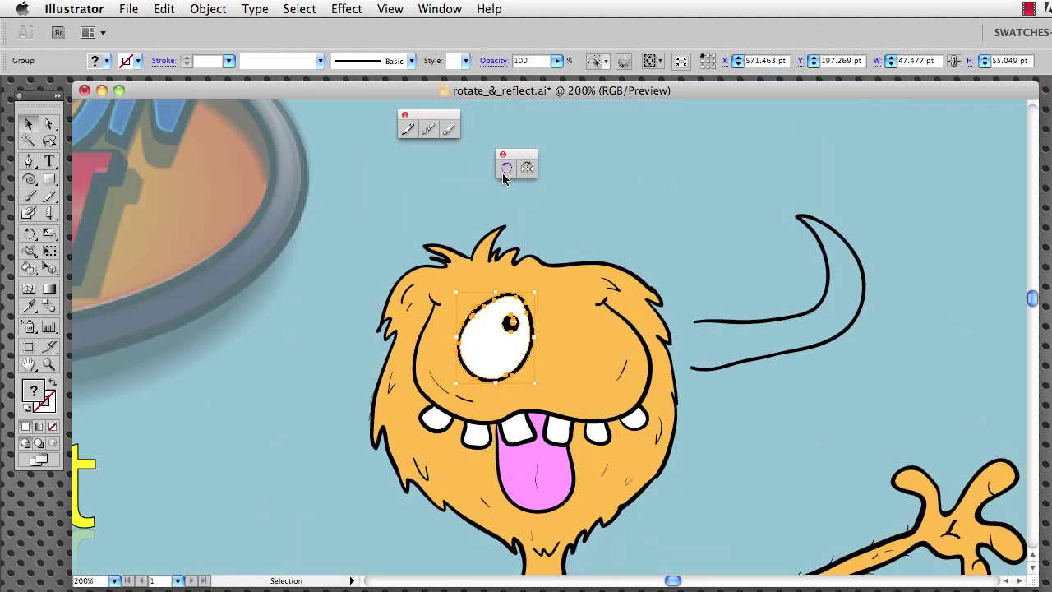
{"action": "left_click_drag", "start_coordinate": [507, 344], "coordinate": [506, 341]}
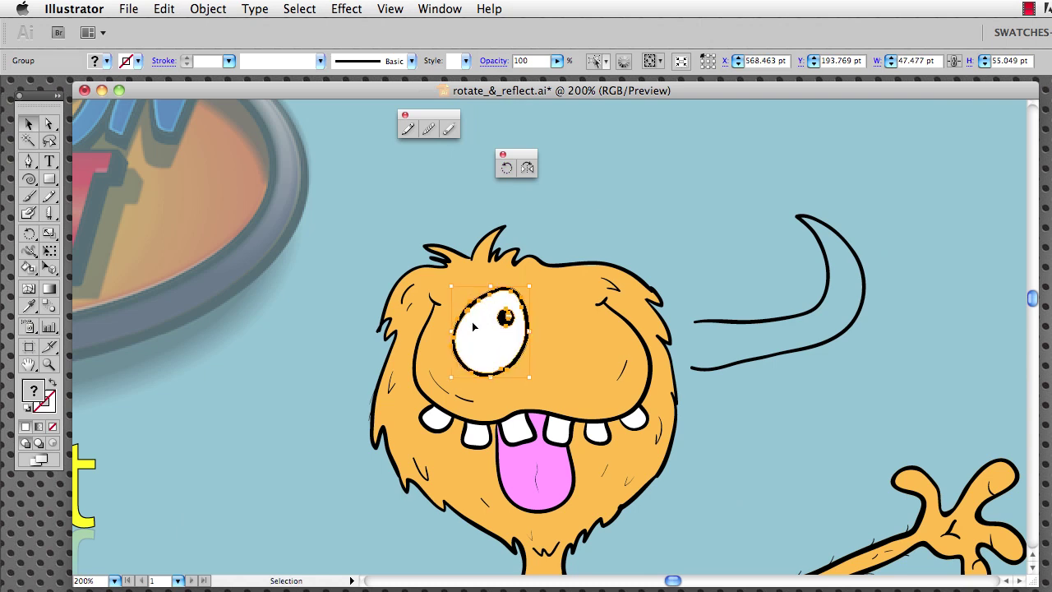
Scale the complete eye uniformly to 87%, including strokes and effects, and position it slightly left on the monster's face
{"action": "key", "text": "s"}
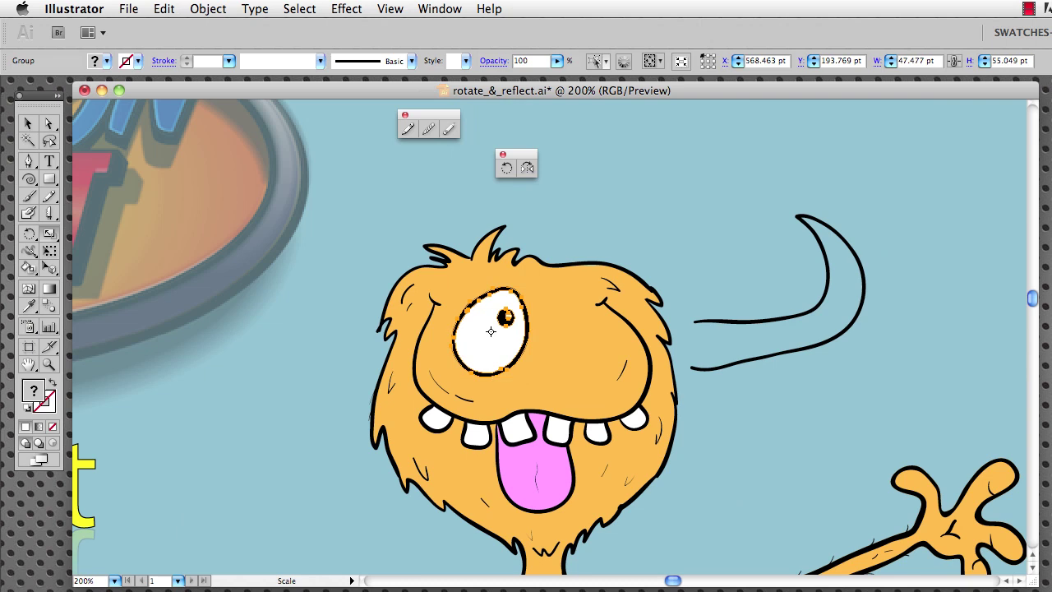
{"action": "left_click", "coordinate": [490, 331], "text": "alt"}
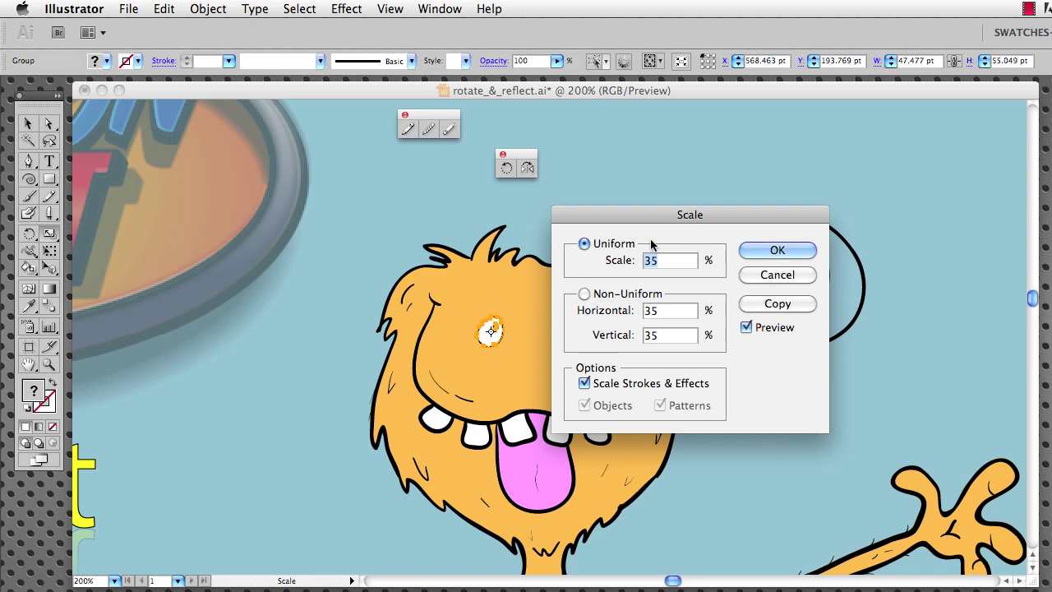
{"action": "key", "text": "Up"}
{"action": "key", "text": "Up"}
{"action": "key", "text": "Up"}
{"action": "key", "text": "Up"}
{"action": "key", "text": "Up"}
{"action": "key", "text": "Up"}
{"action": "key", "text": "Up"}
{"action": "key", "text": "Up"}
{"action": "key", "text": "Up"}
{"action": "key", "text": "Up"}
{"action": "key", "text": "Up"}
{"action": "key", "text": "Up"}
{"action": "key", "text": "Up"}
{"action": "key", "text": "Up"}
{"action": "key", "text": "Up"}
{"action": "key", "text": "Up"}
{"action": "key", "text": "Up"}
{"action": "key", "text": "Up"}
{"action": "key", "text": "Up"}
{"action": "key", "text": "Up"}
{"action": "key", "text": "Up"}
{"action": "key", "text": "Up"}
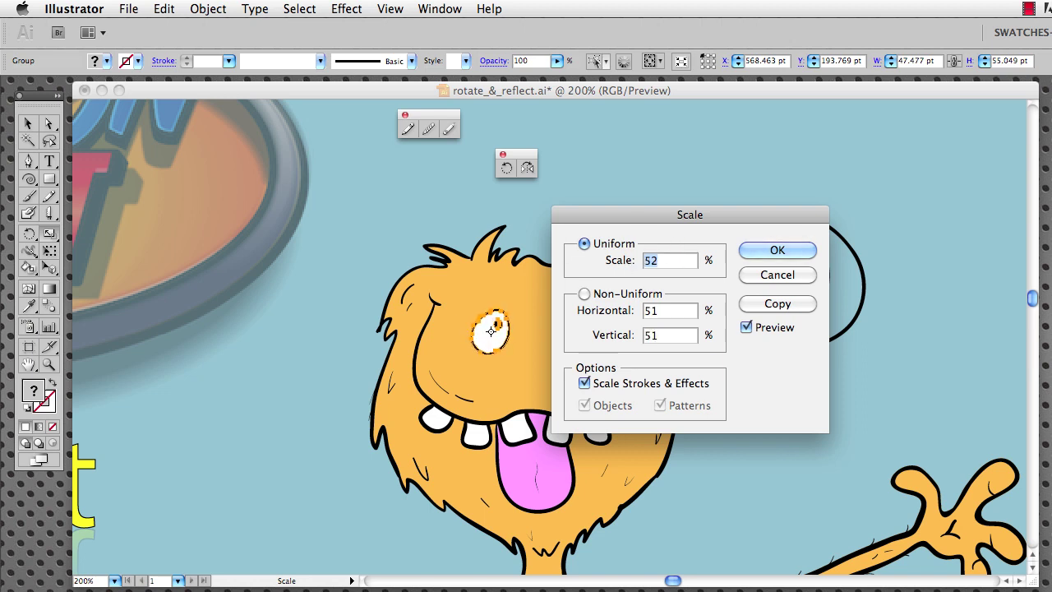
{"action": "key", "text": "Up"}
{"action": "key", "text": "Up"}
{"action": "key", "text": "Up"}
{"action": "key", "text": "Up"}
{"action": "key", "text": "Up"}
{"action": "key", "text": "Up"}
{"action": "key", "text": "Up"}
{"action": "key", "text": "Up"}
{"action": "key", "text": "Up"}
{"action": "key", "text": "Up"}
{"action": "key", "text": "Up"}
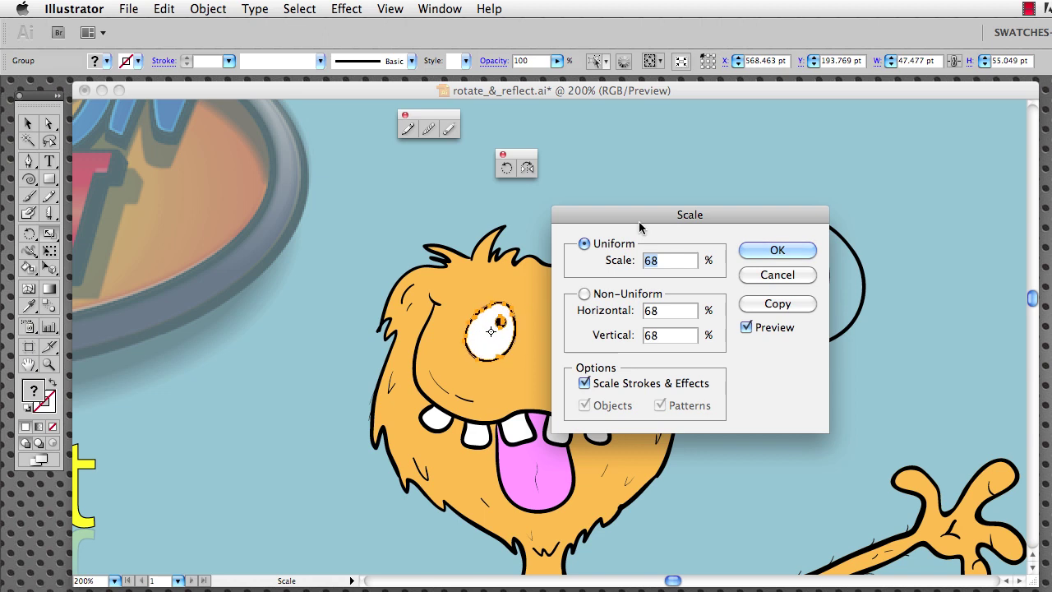
{"action": "left_click", "coordinate": [660, 260]}
{"action": "key", "text": "Up"}
{"action": "key", "text": "Up"}
{"action": "key", "text": "Up"}
{"action": "key", "text": "Up"}
{"action": "key", "text": "Up"}
{"action": "key", "text": "Up"}
{"action": "key", "text": "Up"}
{"action": "key", "text": "Up"}
{"action": "key", "text": "Up"}
{"action": "key", "text": "Up"}
{"action": "key", "text": "Up"}
{"action": "key", "text": "Up"}
{"action": "key", "text": "Up"}
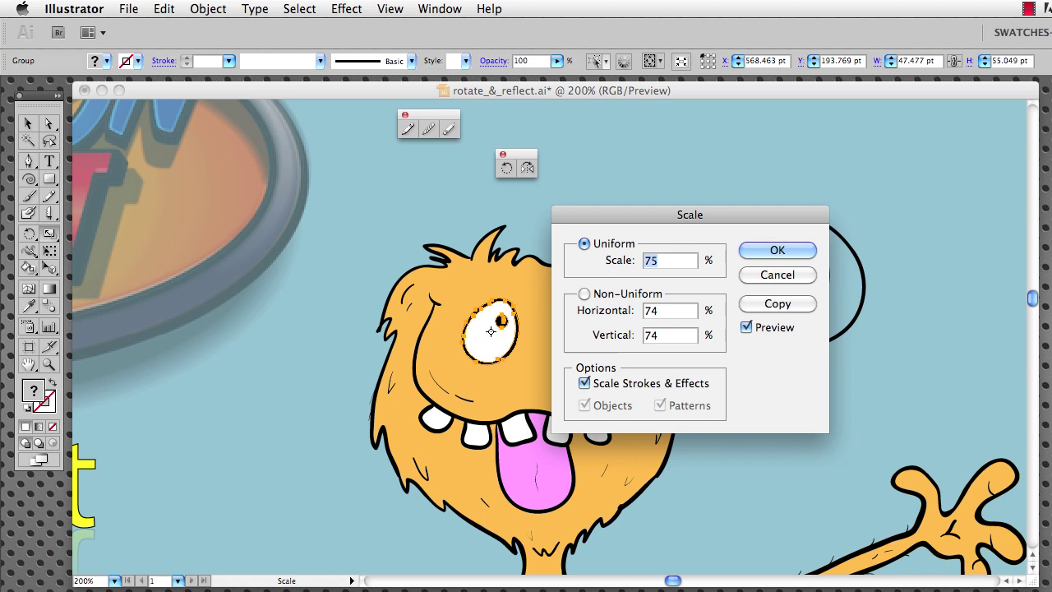
{"action": "key", "text": "Up"}
{"action": "key", "text": "Up"}
{"action": "key", "text": "Up"}
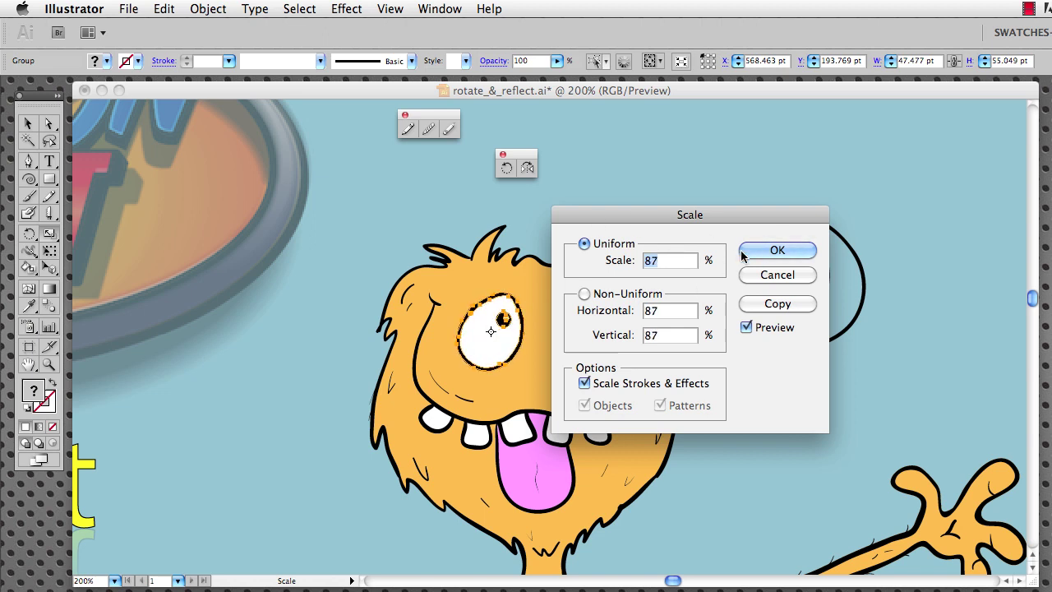
{"action": "left_click", "coordinate": [778, 251]}
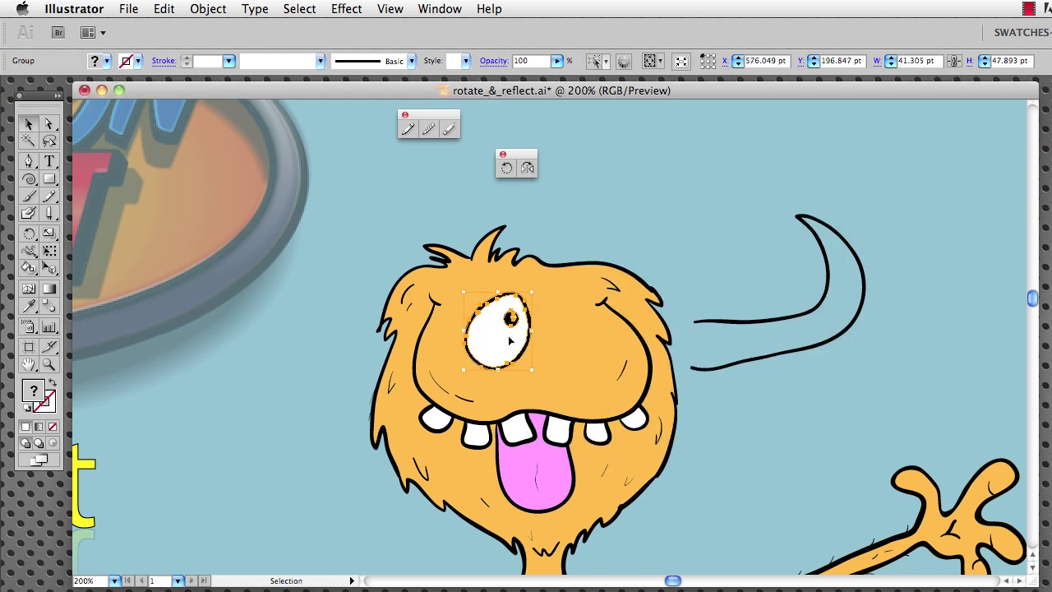
{"action": "left_click_drag", "start_coordinate": [513, 337], "coordinate": [504, 335]}
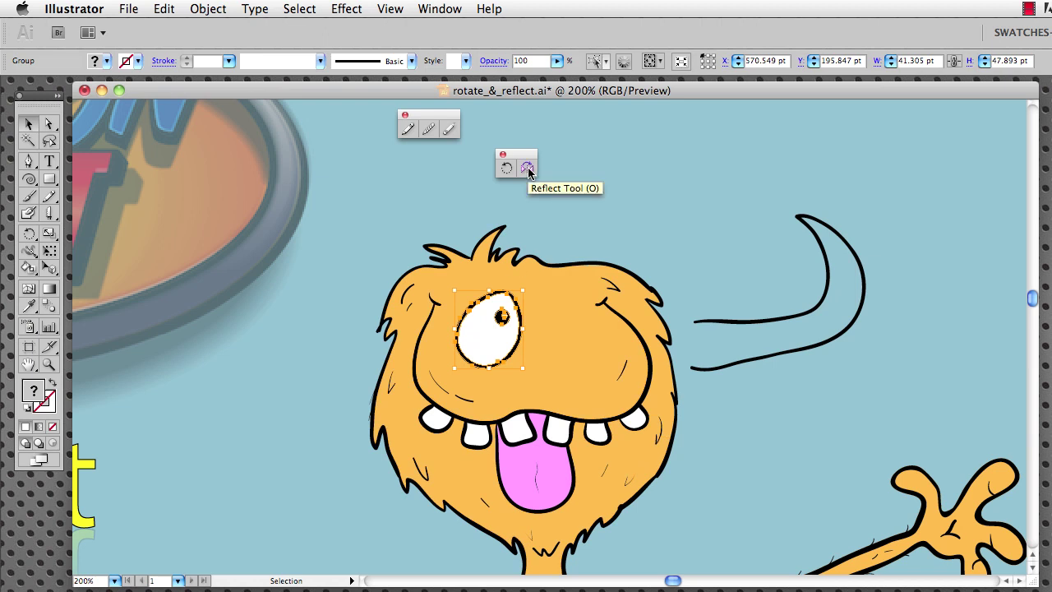
Reflect a copy of the eye across the vertical axis, from a point just to the right of the original eye
{"action": "left_click", "coordinate": [528, 169]}
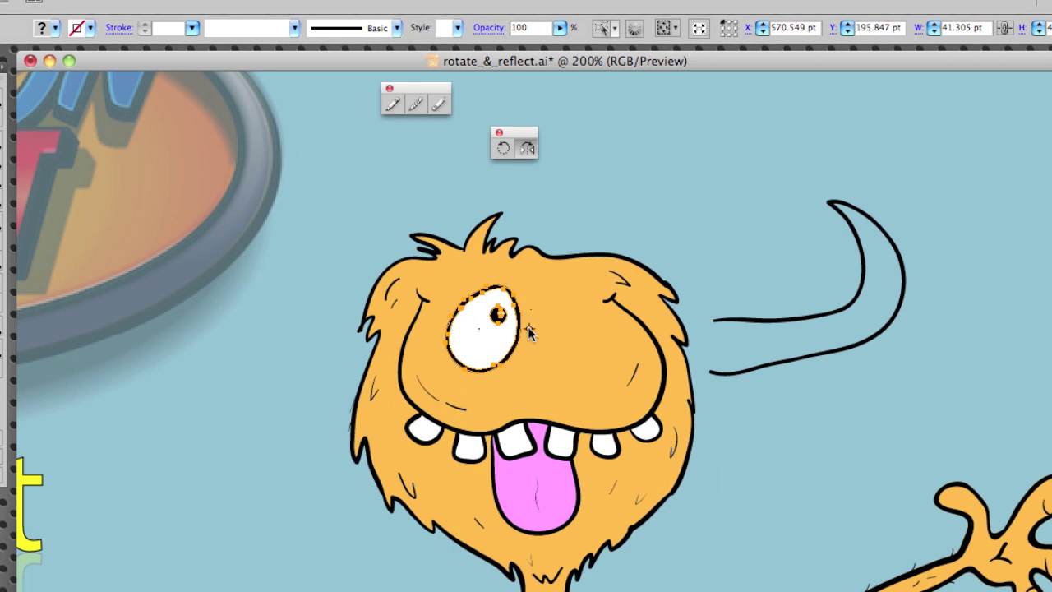
{"action": "left_click", "coordinate": [529, 329], "text": "alt"}
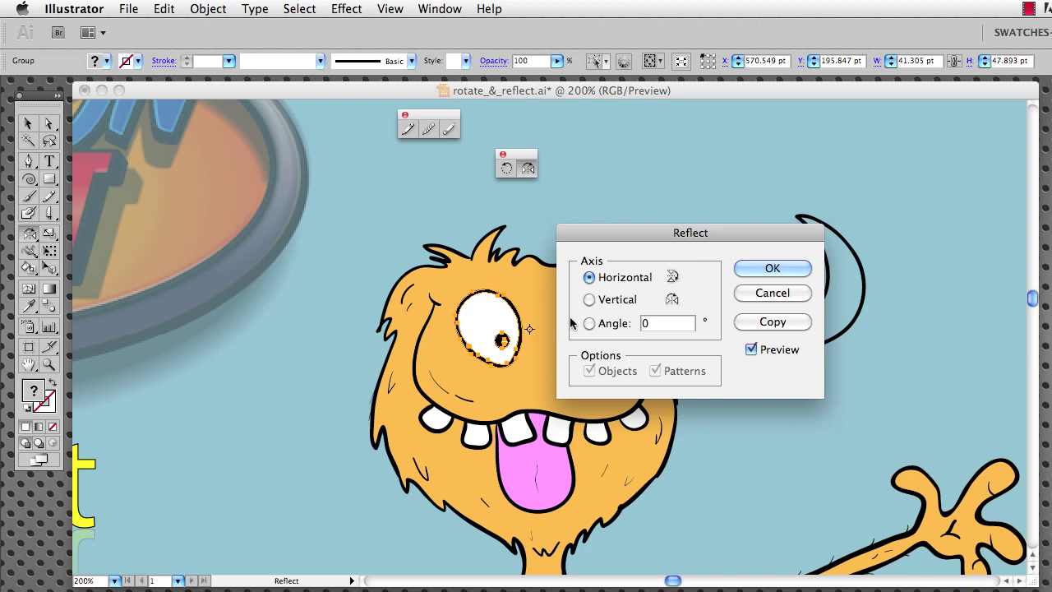
{"action": "left_click", "coordinate": [590, 300]}
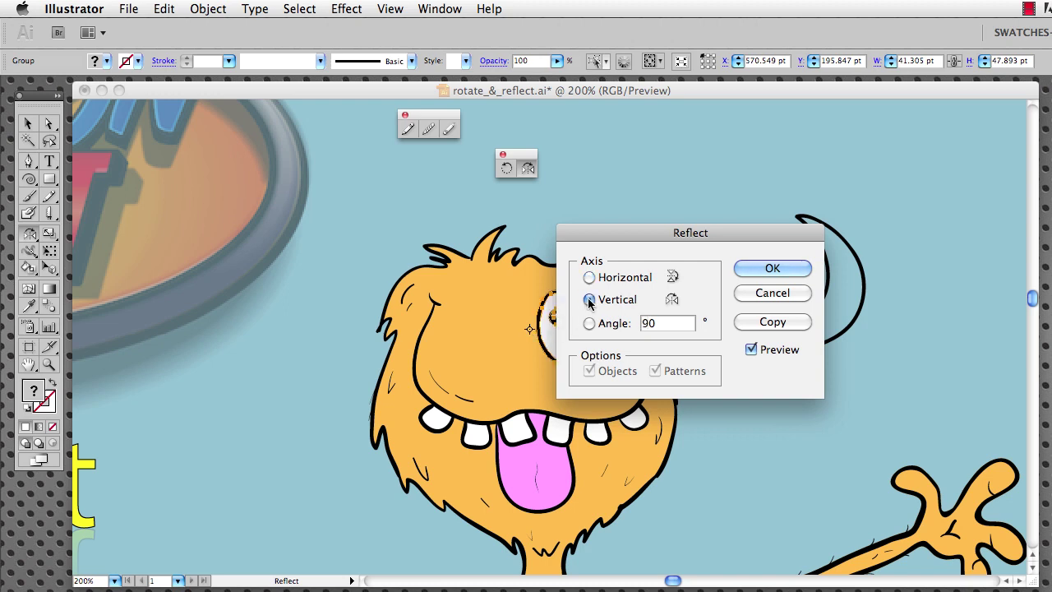
{"action": "left_click_drag", "start_coordinate": [601, 236], "coordinate": [718, 223]}
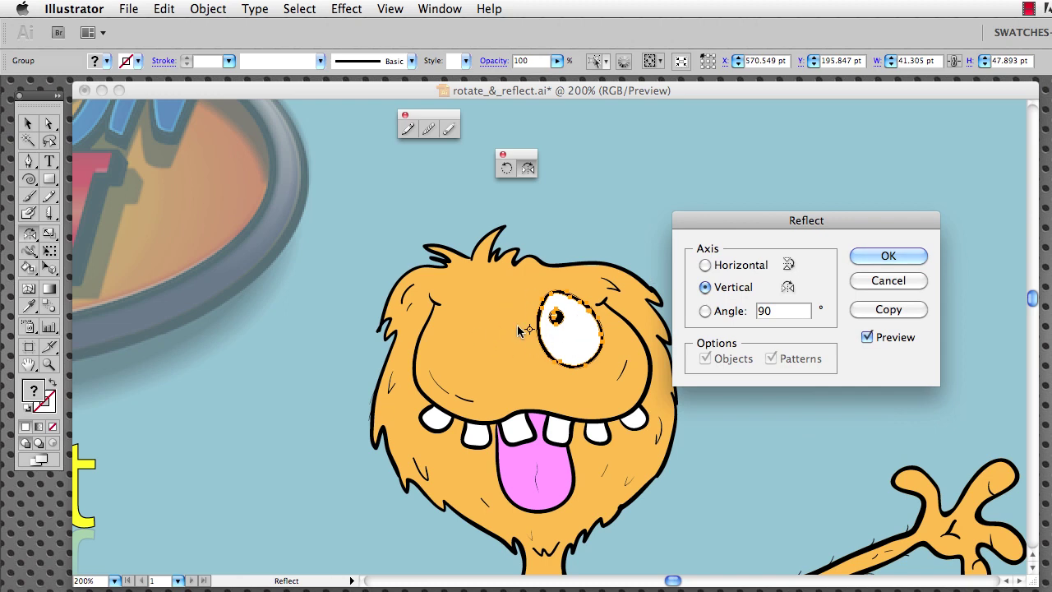
{"action": "left_click", "coordinate": [886, 310]}
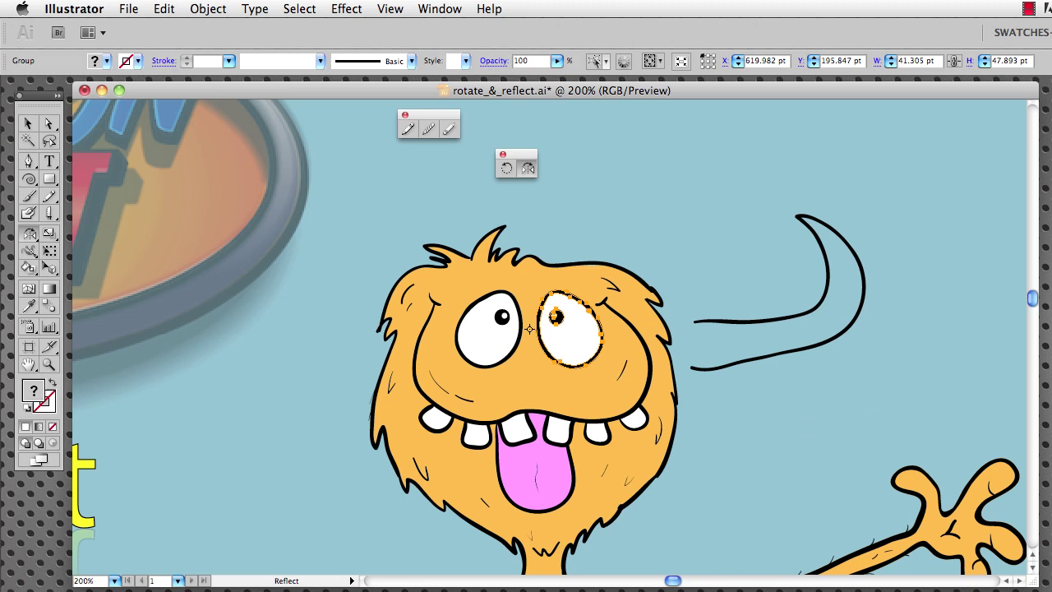
Move the two eyes closer together around the middle of the monster's face and deselect them
{"action": "key", "text": "v"}
{"action": "left_click", "coordinate": [577, 326], "text": "shift"}
{"action": "left_click", "coordinate": [577, 326], "text": "shift"}
{"action": "left_click_drag", "start_coordinate": [578, 325], "coordinate": [511, 321]}
{"action": "left_click", "coordinate": [581, 212]}
{"action": "scroll", "coordinate": [580, 213], "scroll_direction": "down", "scroll_amount": 2}
{"action": "scroll", "coordinate": [596, 284], "scroll_direction": "up", "scroll_amount": 3}
{"action": "scroll", "coordinate": [596, 284], "scroll_direction": "up", "scroll_amount": 1}
{"action": "scroll", "coordinate": [599, 291], "scroll_direction": "down", "scroll_amount": 2}
{"action": "key", "text": "z"}
{"action": "left_click", "coordinate": [578, 308]}
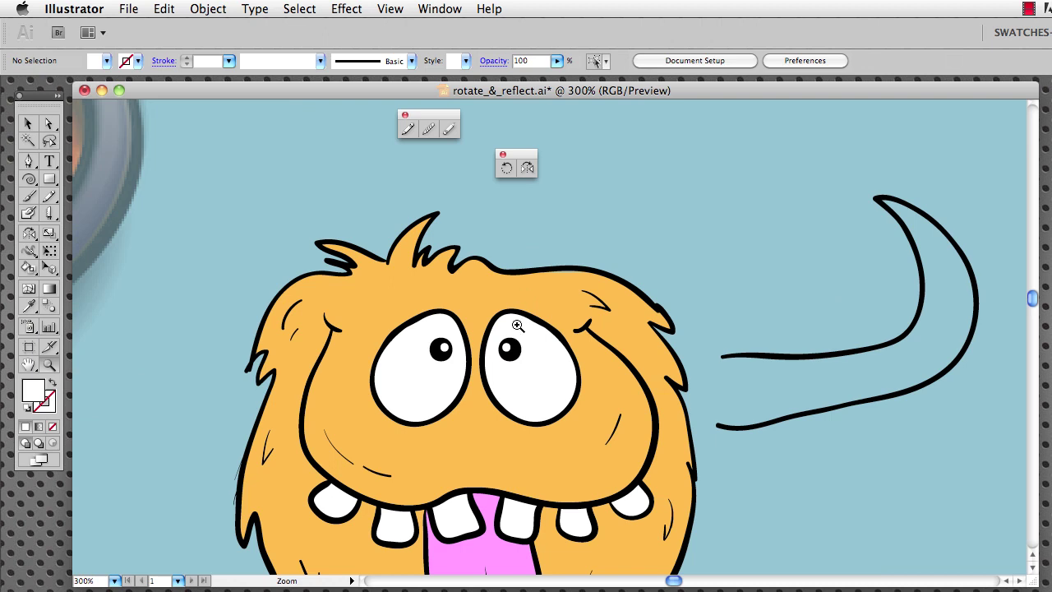
Try several curved white Blob Brush wrinkles along the lower edge of the left-hand eye, undoing each attempt
{"action": "key", "text": "shift+b"}
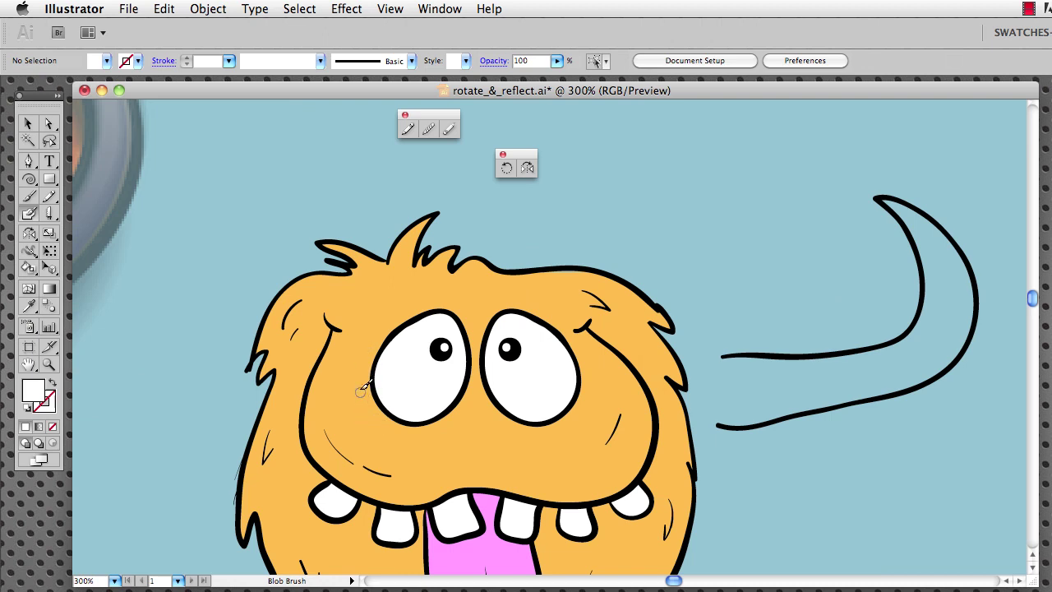
{"action": "mouse_move", "coordinate": [366, 393]}
{"action": "left_mouse_down"}
{"action": "mouse_move", "coordinate": [405, 433]}
{"action": "mouse_move", "coordinate": [428, 431]}
{"action": "left_mouse_up"}
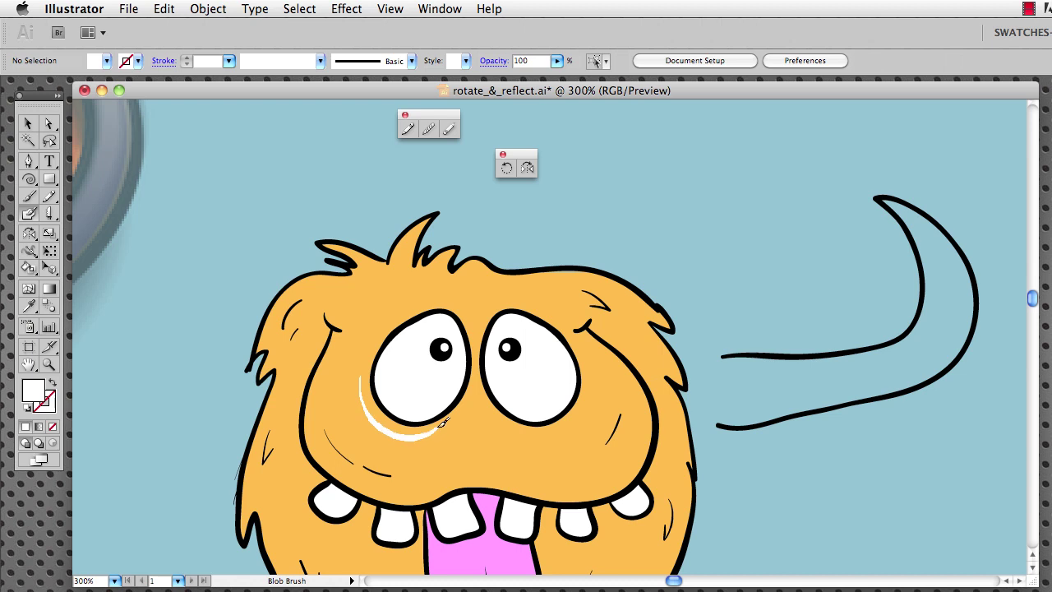
{"action": "key", "text": "super+z"}
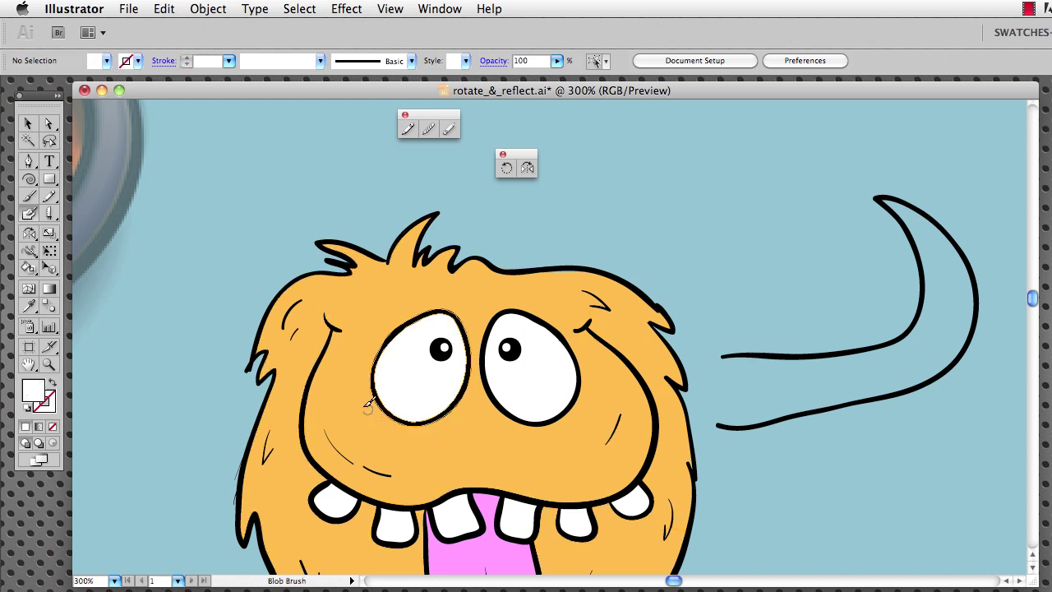
{"action": "mouse_move", "coordinate": [362, 371]}
{"action": "left_mouse_down"}
{"action": "mouse_move", "coordinate": [387, 423]}
{"action": "mouse_move", "coordinate": [424, 433]}
{"action": "left_mouse_up"}
{"action": "key", "text": "super"}
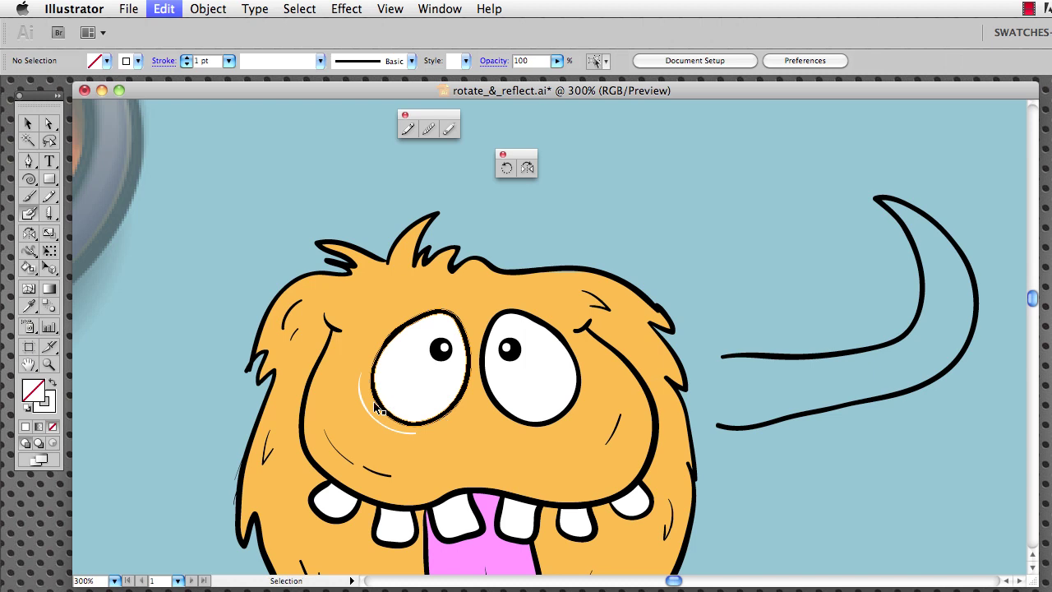
{"action": "key", "text": "super+z"}
{"action": "left_click_drag", "start_coordinate": [368, 403], "coordinate": [434, 426]}
{"action": "key", "text": "super+z"}
{"action": "left_click_drag", "start_coordinate": [361, 363], "coordinate": [433, 429]}
{"action": "key", "text": "super+z"}
{"action": "mouse_move", "coordinate": [369, 364]}
{"action": "left_mouse_down"}
{"action": "mouse_move", "coordinate": [372, 402]}
{"action": "mouse_move", "coordinate": [406, 418]}
{"action": "left_mouse_up"}
{"action": "key", "text": "super+z"}
{"action": "left_click_drag", "start_coordinate": [362, 378], "coordinate": [422, 413]}
{"action": "key", "text": "super+z"}
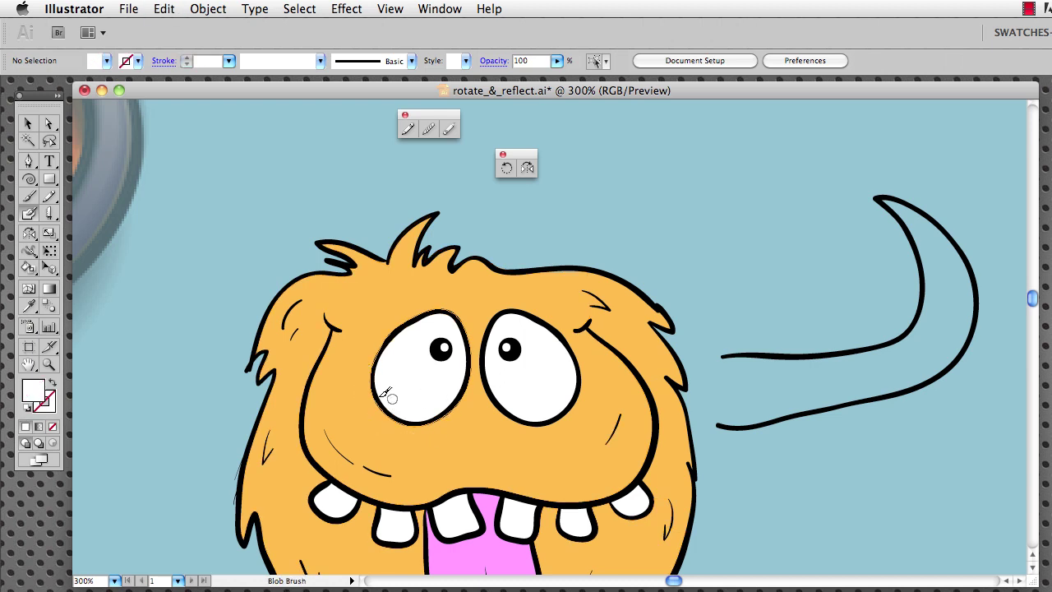
Paint a curved Blob Brush wrinkle under the left-hand eye and recolor it with the pupil's black using the Eyedropper
{"action": "mouse_move", "coordinate": [364, 369]}
{"action": "left_mouse_down"}
{"action": "mouse_move", "coordinate": [364, 397]}
{"action": "mouse_move", "coordinate": [388, 427]}
{"action": "mouse_move", "coordinate": [435, 426]}
{"action": "left_mouse_up"}
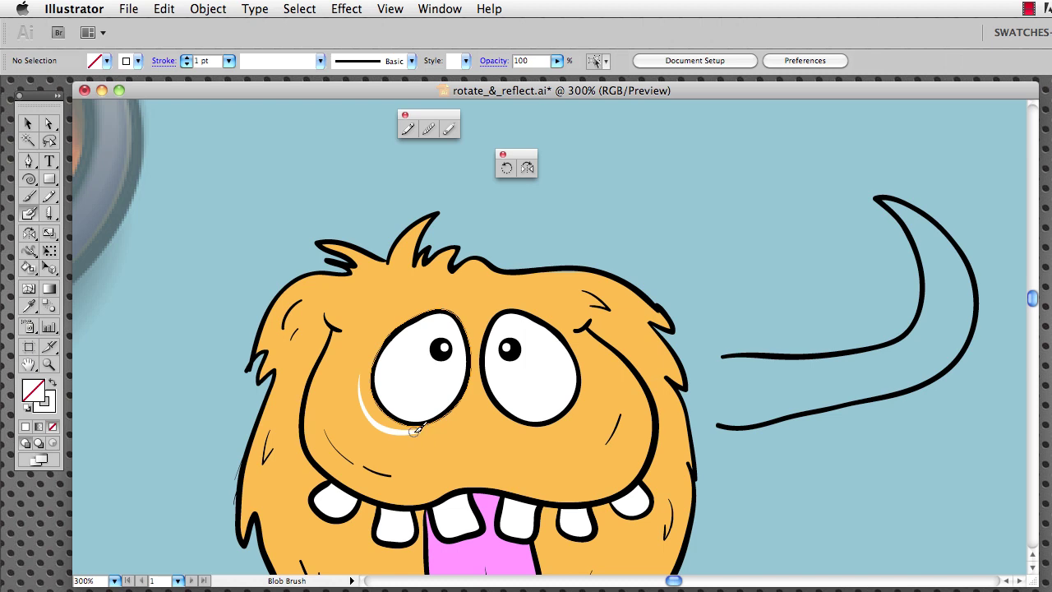
{"action": "key", "text": "super"}
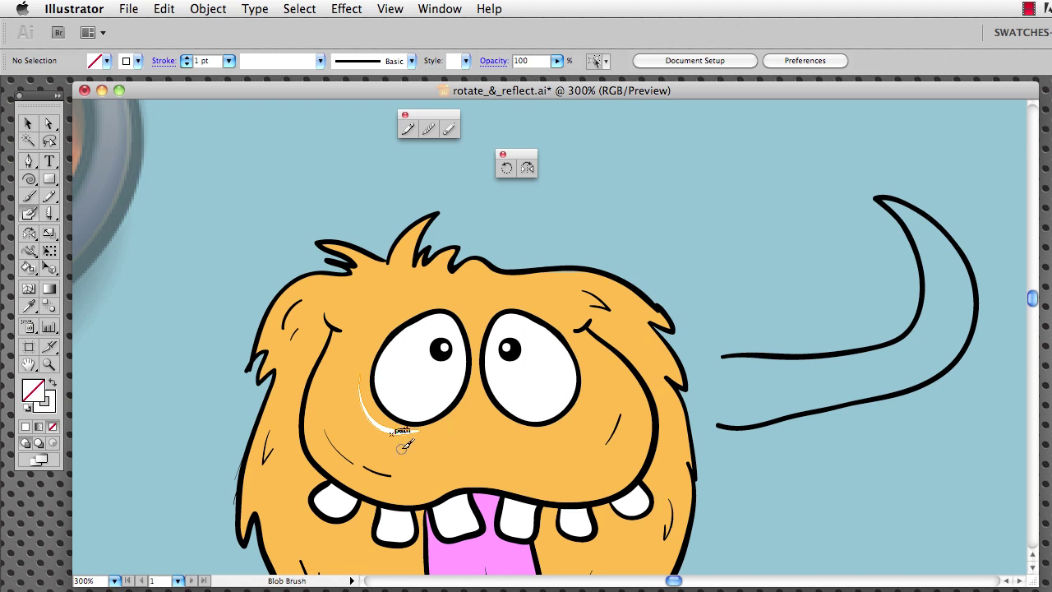
{"action": "key", "text": "super"}
{"action": "left_click", "coordinate": [393, 436], "text": "super"}
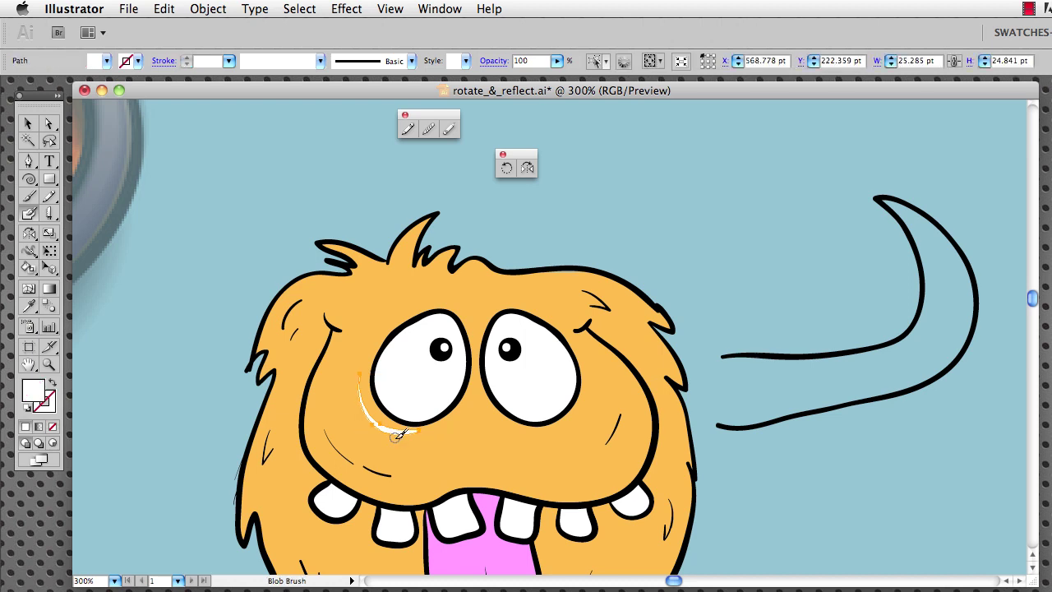
{"action": "key", "text": "i"}
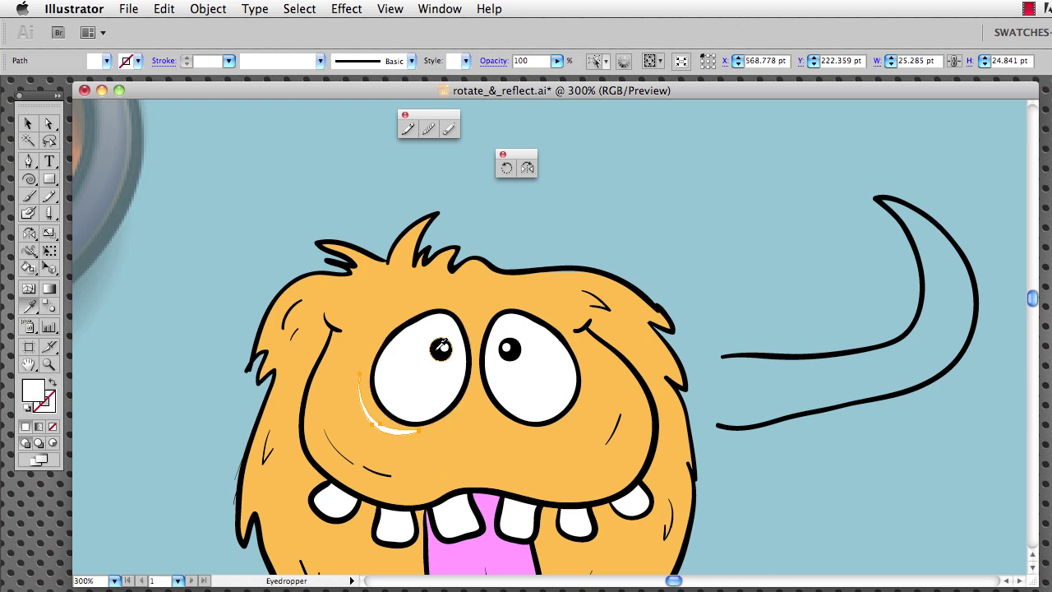
{"action": "left_click", "coordinate": [441, 348]}
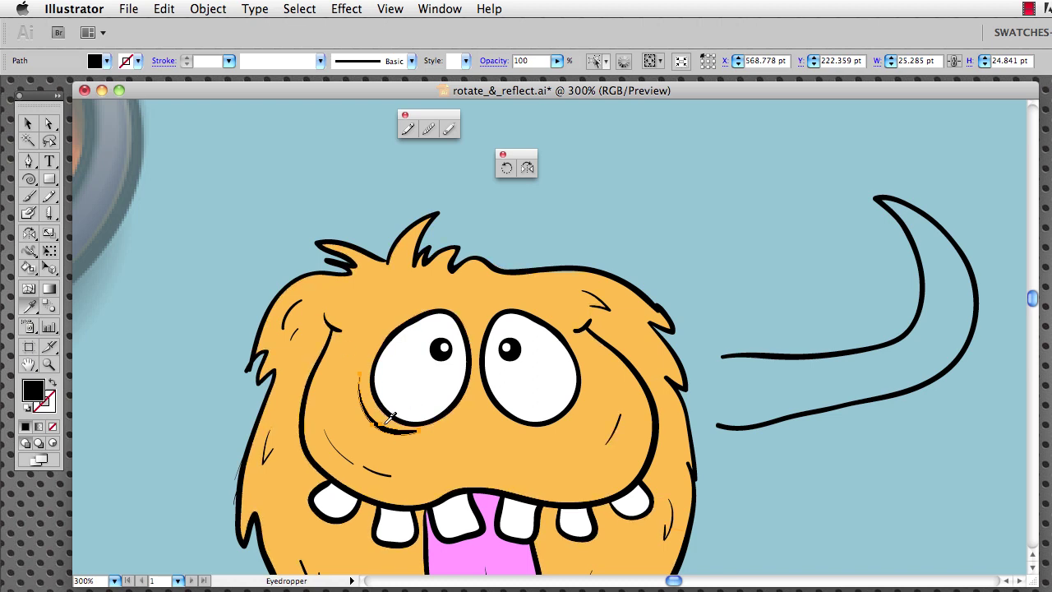
Deselect the wrinkle and paint more black Blob Brush wrinkles under the eyes, including two curves under the right-hand eye
{"action": "key", "text": "shift+b"}
{"action": "key", "text": "ctrl+shift+a"}
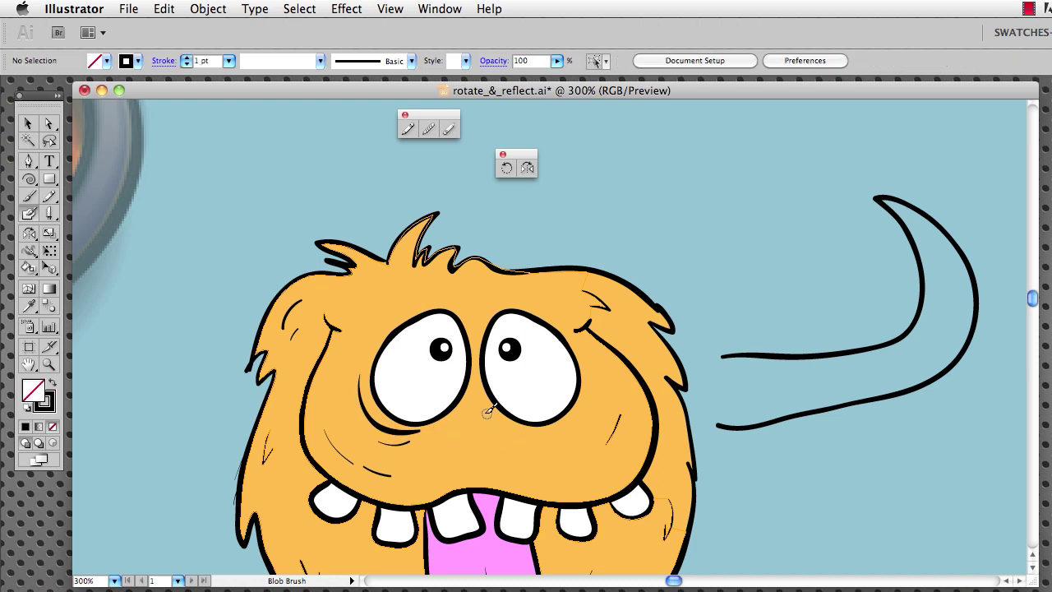
{"action": "left_click_drag", "start_coordinate": [489, 418], "coordinate": [570, 421]}
{"action": "left_click_drag", "start_coordinate": [505, 449], "coordinate": [569, 429]}
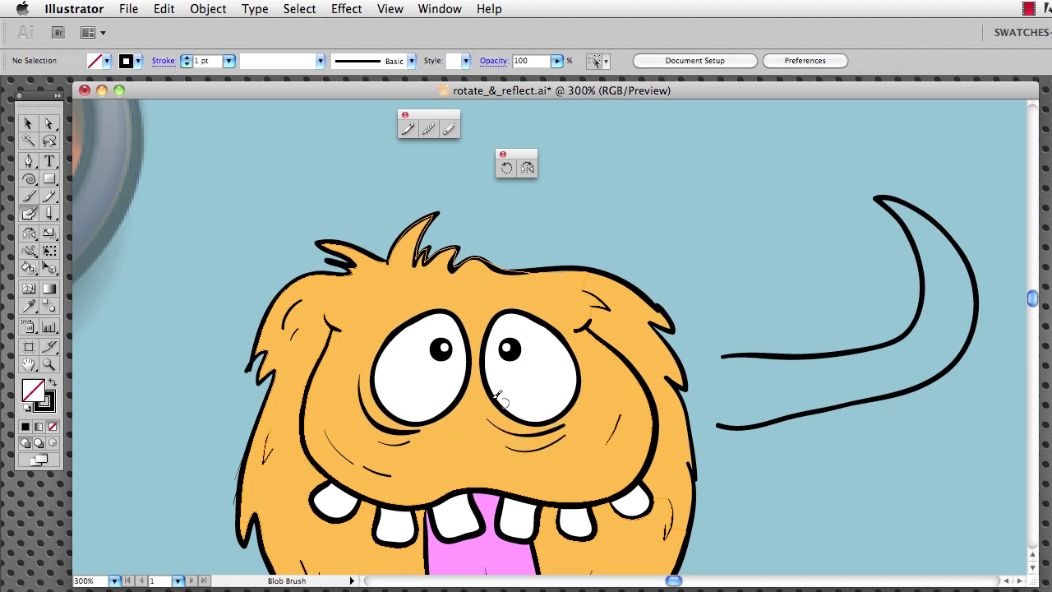
Undo the wrinkle strokes under both eyes, together with the black recoloring
{"action": "key", "text": "ctrl+z"}
{"action": "key", "text": "ctrl+z"}
{"action": "key", "text": "ctrl+z"}
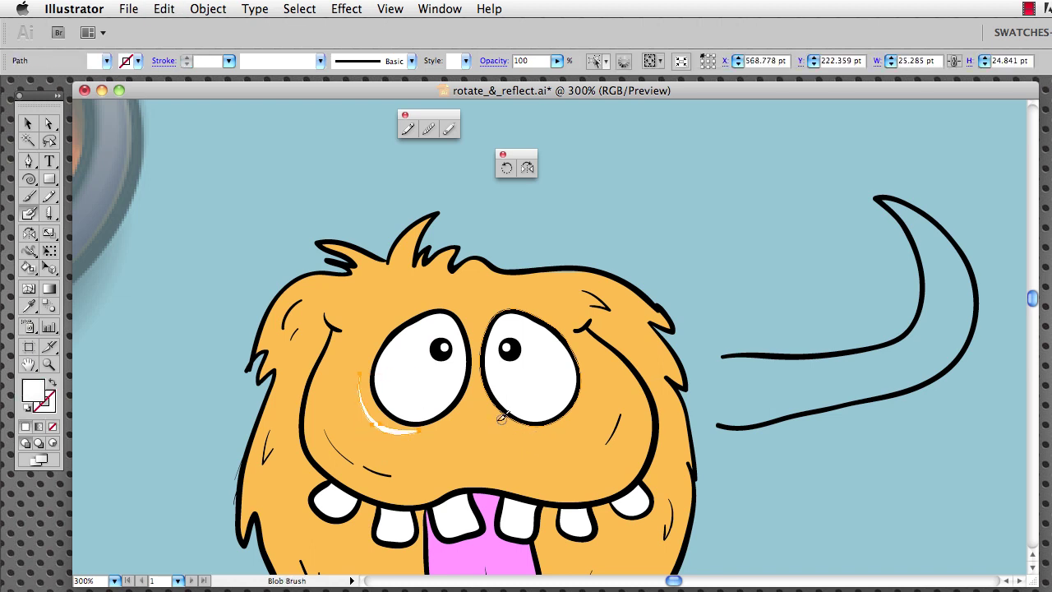
{"action": "key", "text": "ctrl+z"}
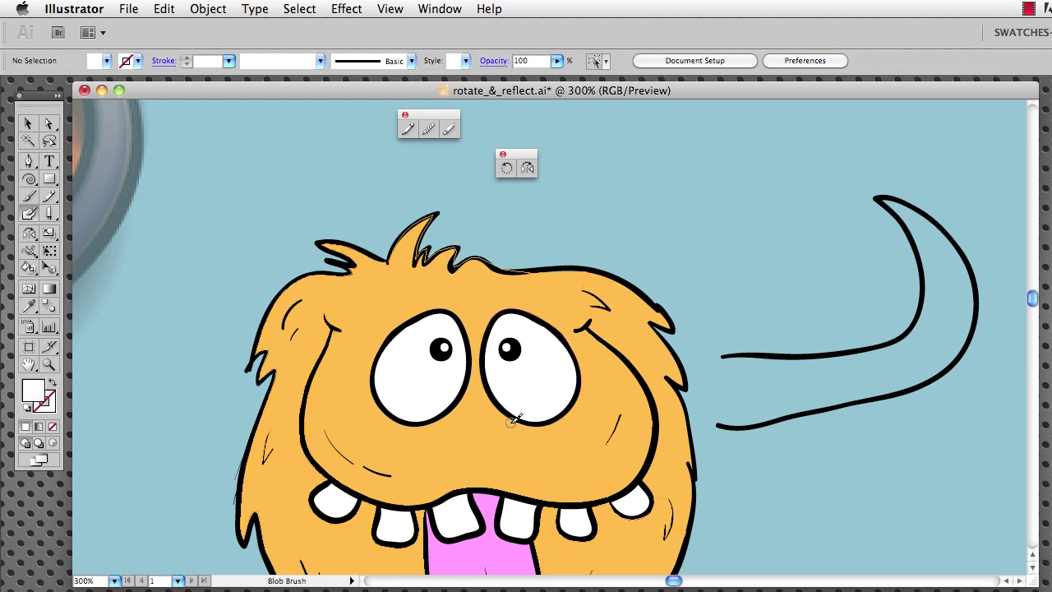
Restore the default black stroke with no fill and paint thin Blob Brush wrinkles under both eyes
{"action": "key", "text": "d"}
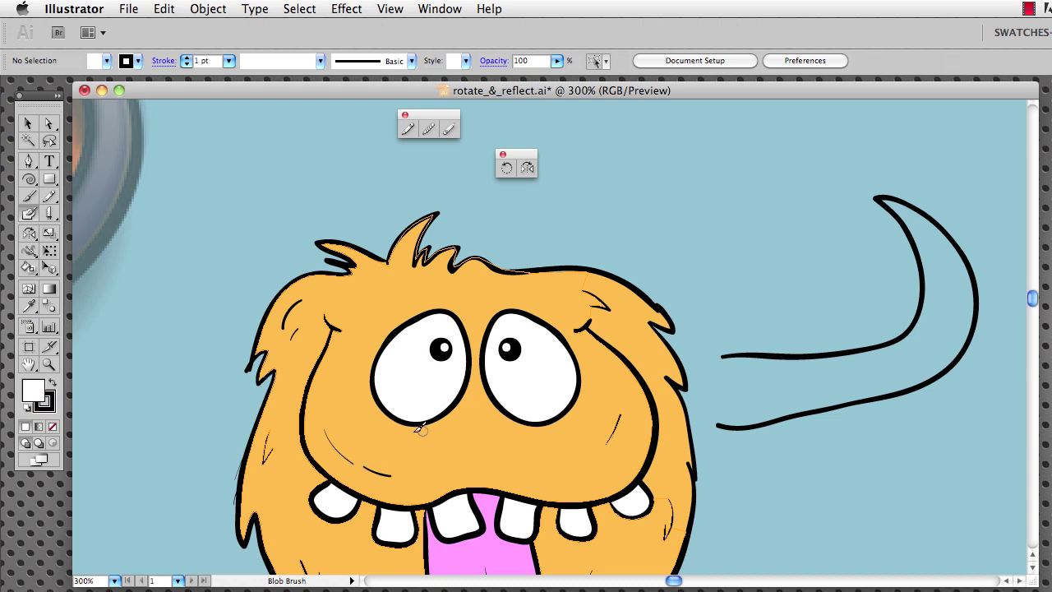
{"action": "left_click_drag", "start_coordinate": [373, 420], "coordinate": [426, 441]}
{"action": "key", "text": "slash"}
{"action": "mouse_move", "coordinate": [503, 421]}
{"action": "left_mouse_down"}
{"action": "mouse_move", "coordinate": [582, 418]}
{"action": "mouse_move", "coordinate": [585, 404]}
{"action": "mouse_move", "coordinate": [541, 442]}
{"action": "left_mouse_up"}
{"action": "left_click_drag", "start_coordinate": [357, 402], "coordinate": [393, 444]}
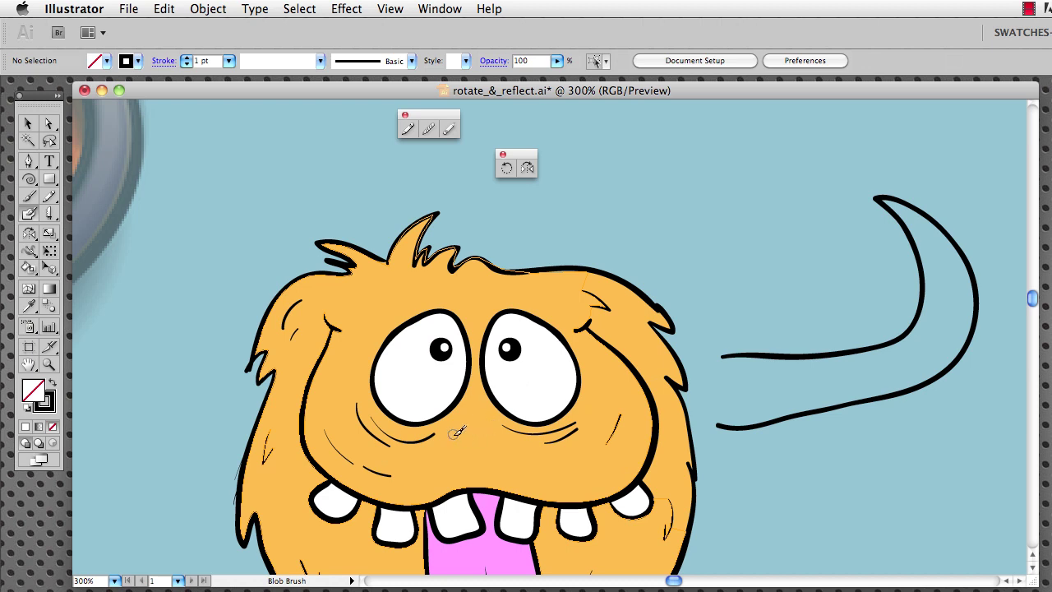
Paint two small black nostrils centered below the eyes, then select and group them
{"action": "left_click_drag", "start_coordinate": [473, 427], "coordinate": [452, 441]}
{"action": "key", "text": "ctrl+z"}
{"action": "key", "text": "v"}
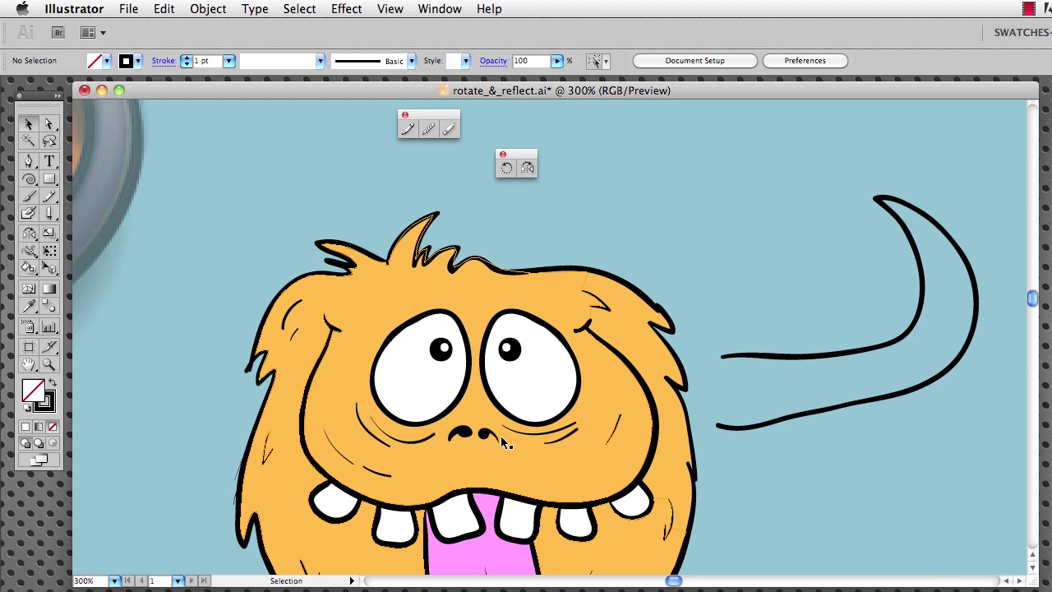
{"action": "left_click", "coordinate": [487, 435]}
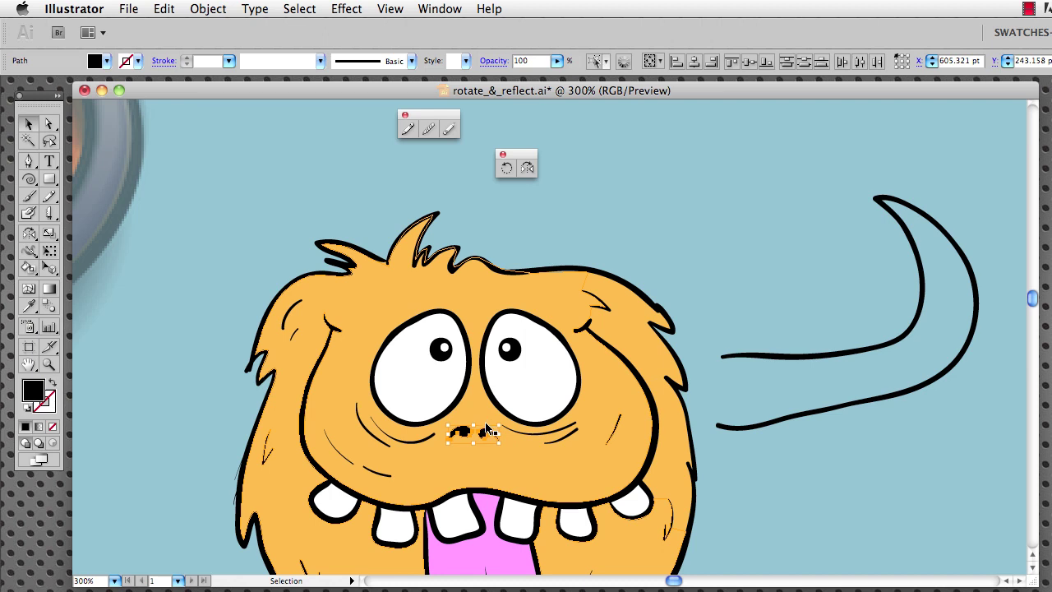
{"action": "left_click", "coordinate": [466, 388]}
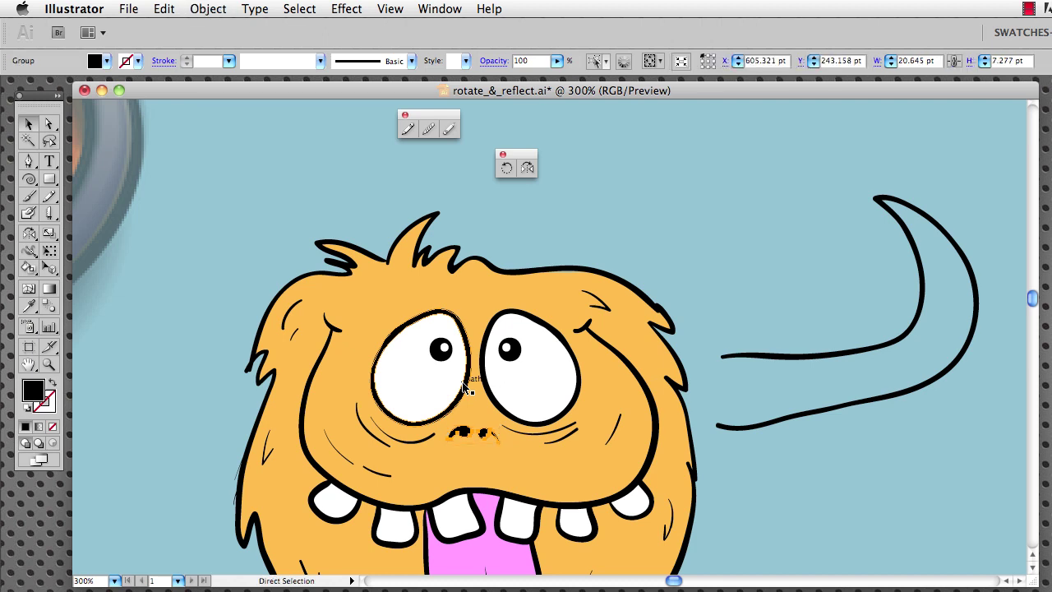
Select both eyes, the nostrils and the wrinkles beneath the eyes, group them, and nudge the group slightly on the face
{"action": "left_click", "coordinate": [524, 371], "text": "shift"}
{"action": "left_click", "coordinate": [488, 435], "text": "shift"}
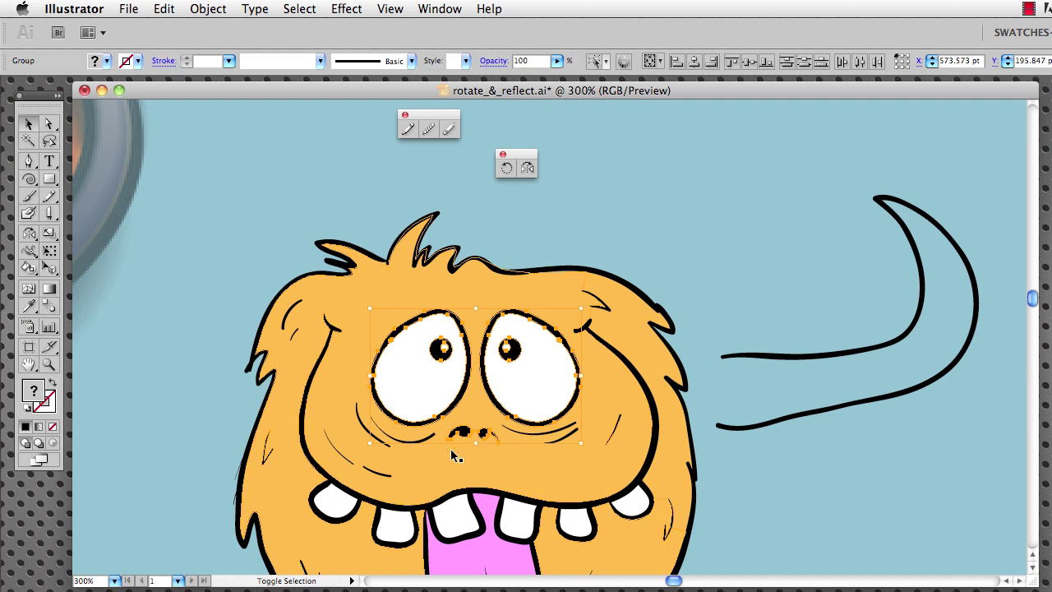
{"action": "left_click", "coordinate": [379, 442], "text": "shift"}
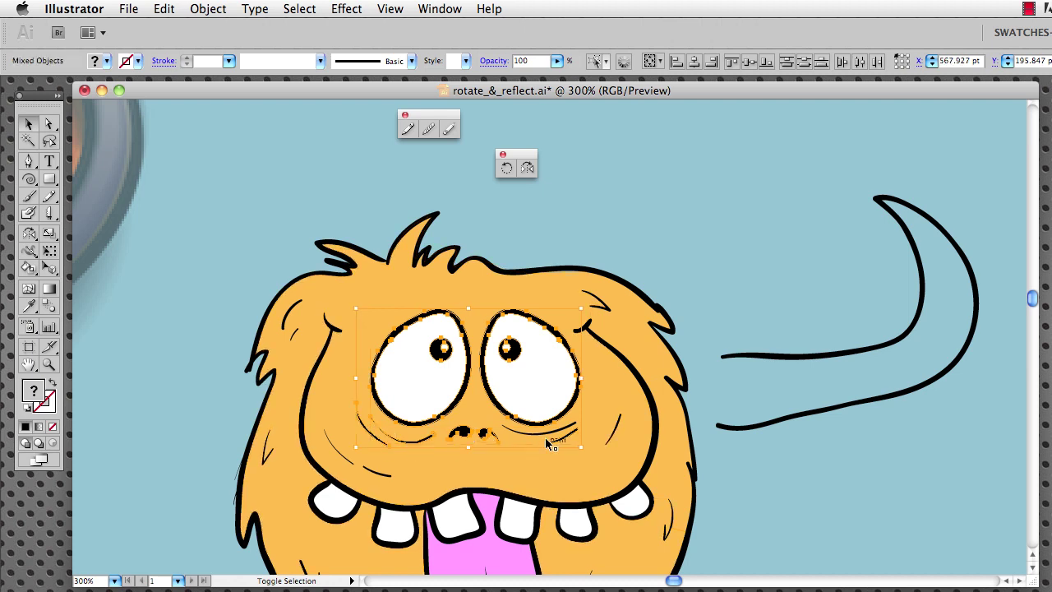
{"action": "left_click", "coordinate": [564, 441], "text": "shift"}
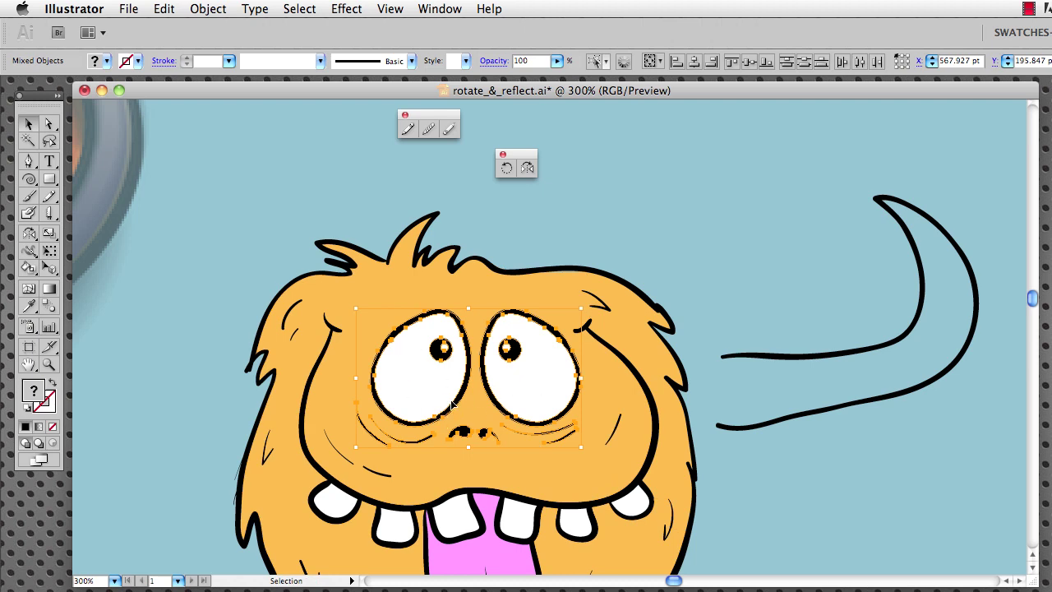
{"action": "key", "text": "a"}
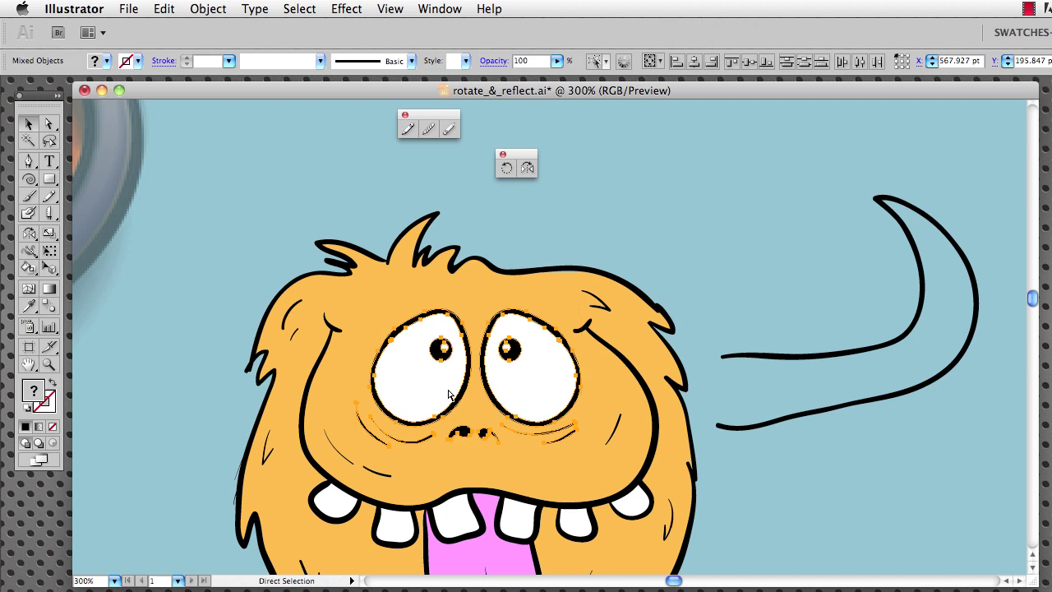
{"action": "key", "text": "super+g"}
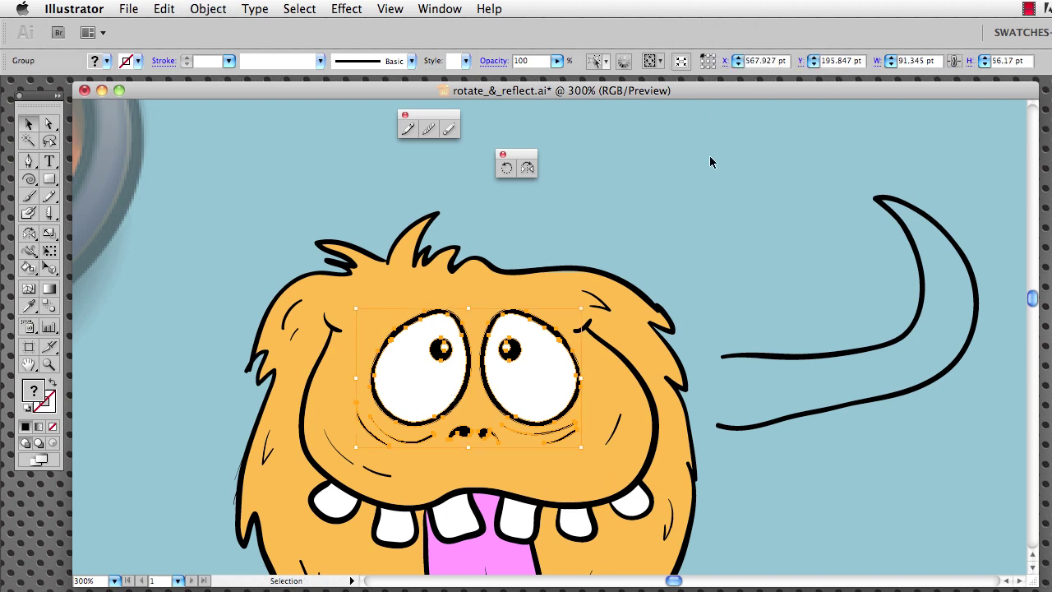
{"action": "mouse_move", "coordinate": [533, 385]}
{"action": "left_mouse_down"}
{"action": "mouse_move", "coordinate": [686, 265]}
{"action": "mouse_move", "coordinate": [464, 383]}
{"action": "mouse_move", "coordinate": [533, 378]}
{"action": "left_mouse_up"}
{"action": "left_click", "coordinate": [544, 183]}
Ready the Blob Brush for painting an eyebrow above the left-hand eye and adjust its brush size
{"action": "key", "text": "z"}
{"action": "left_click", "coordinate": [502, 334]}
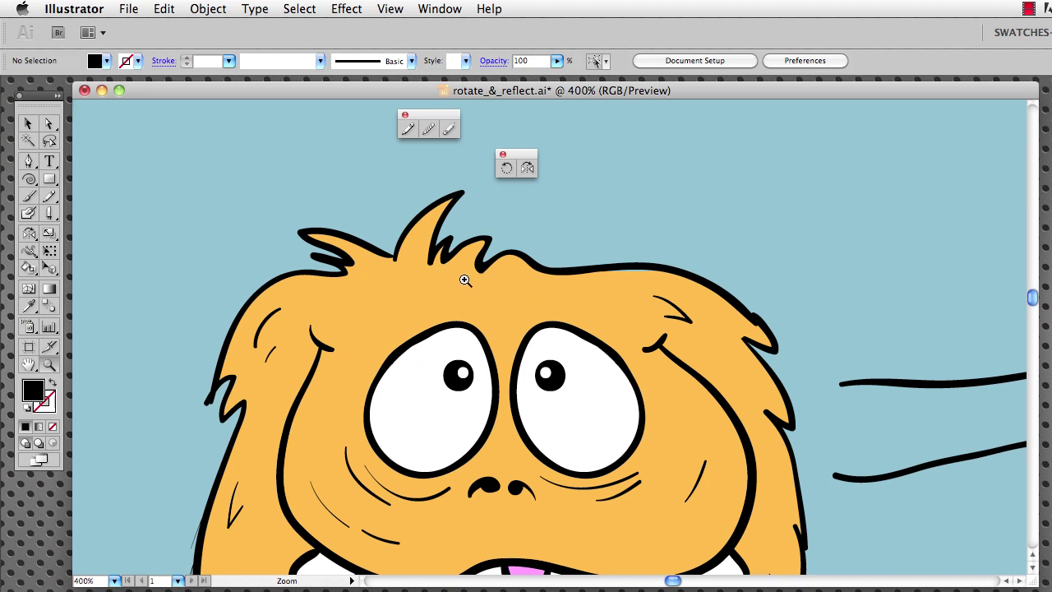
{"action": "key", "text": "shift+b"}
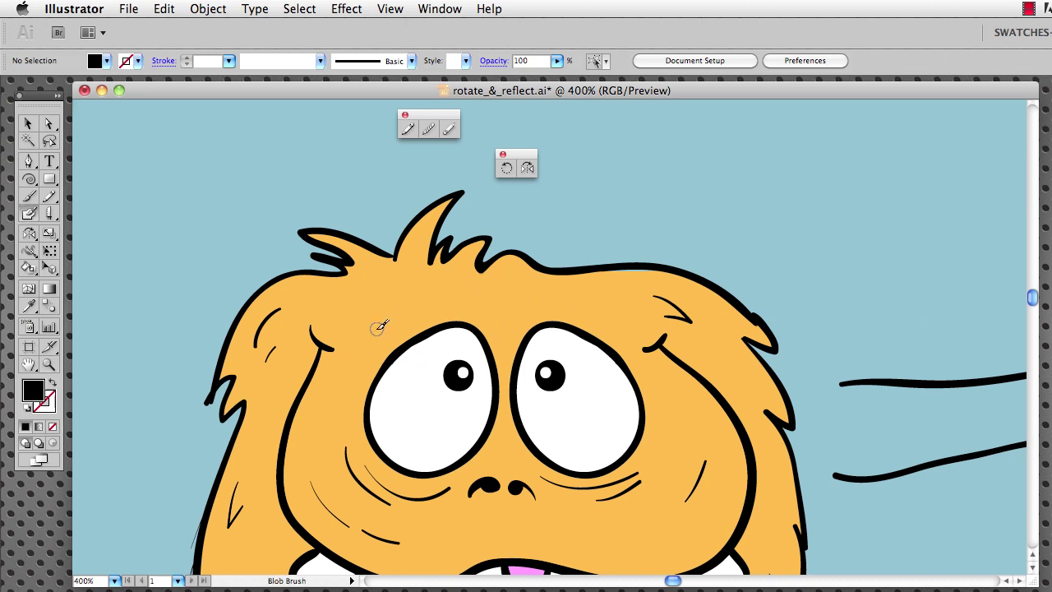
{"action": "key", "text": "bracketright"}
{"action": "key", "text": "bracketright"}
{"action": "key", "text": "bracketright"}
{"action": "key", "text": "bracketright"}
{"action": "key", "text": "bracketright"}
{"action": "key", "text": "bracketright"}
{"action": "key", "text": "bracketleft"}
{"action": "key", "text": "bracketleft"}
{"action": "key", "text": "bracketleft"}
{"action": "key", "text": "bracketleft"}
{"action": "key", "text": "bracketleft"}
{"action": "key", "text": "bracketleft"}
{"action": "mouse_move", "coordinate": [393, 312]}
{"action": "left_mouse_down"}
{"action": "mouse_move", "coordinate": [456, 278]}
{"action": "mouse_move", "coordinate": [482, 291]}
{"action": "left_mouse_up"}
{"action": "key", "text": "shift+x"}
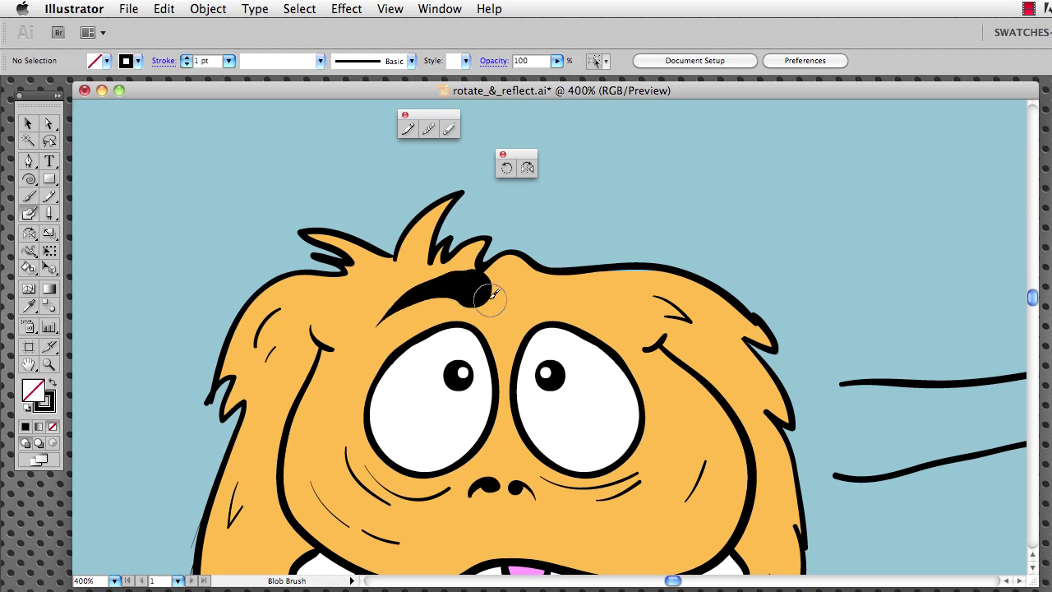
{"action": "key", "text": "ctrl+z"}
{"action": "key", "text": "ctrl+z"}
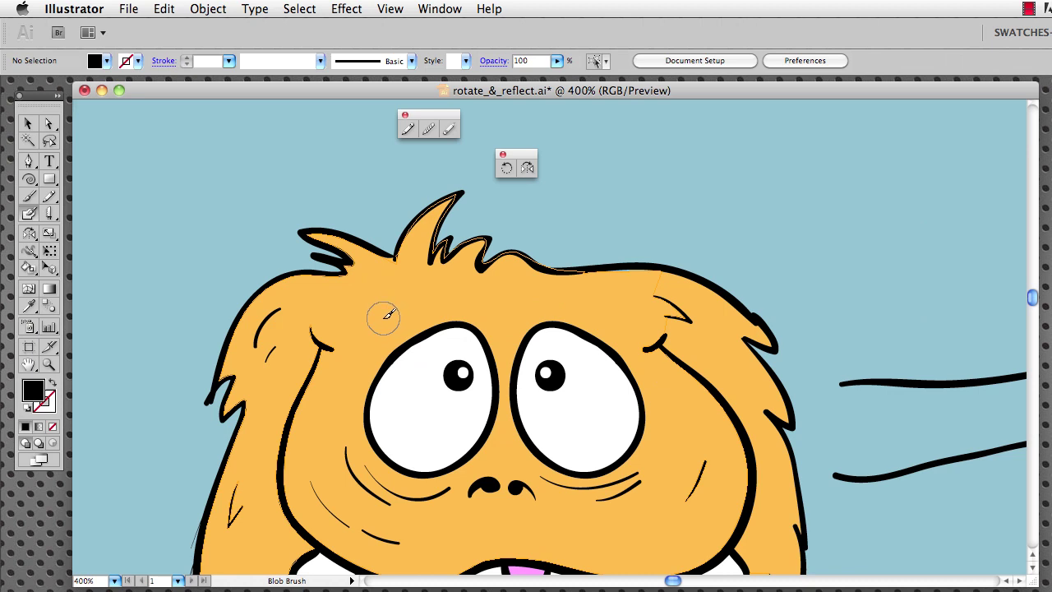
Paint a thick black tapering eyebrow above the left-hand eye, select it, and shift it slightly outward and down
{"action": "mouse_move", "coordinate": [385, 316]}
{"action": "left_mouse_down"}
{"action": "mouse_move", "coordinate": [433, 280]}
{"action": "mouse_move", "coordinate": [483, 284]}
{"action": "left_mouse_up"}
{"action": "key", "text": "shift+x"}
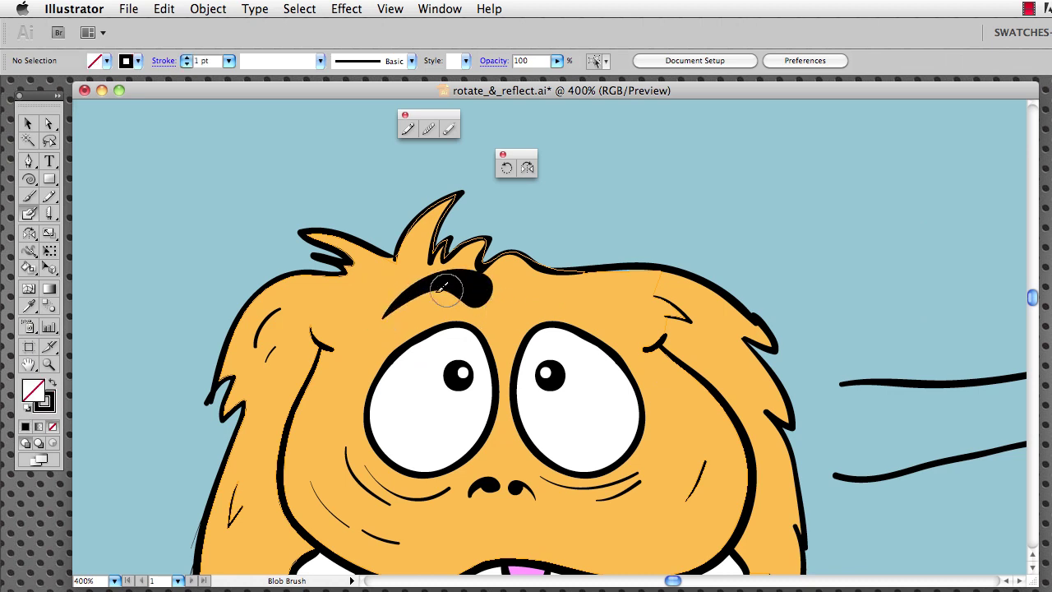
{"action": "key", "text": "v"}
{"action": "left_click", "coordinate": [473, 297]}
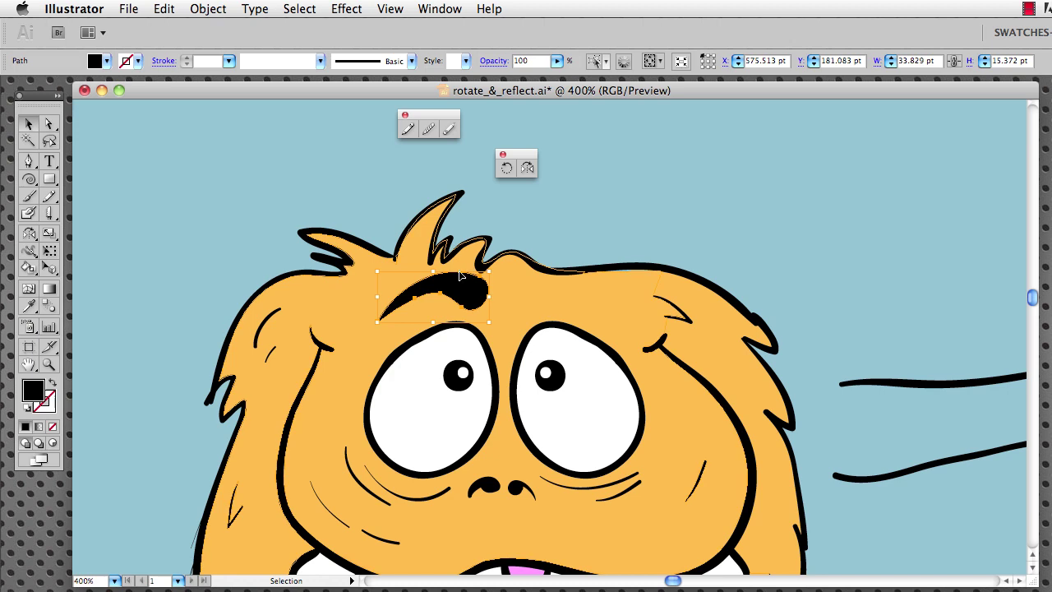
{"action": "left_click_drag", "start_coordinate": [472, 293], "coordinate": [465, 296]}
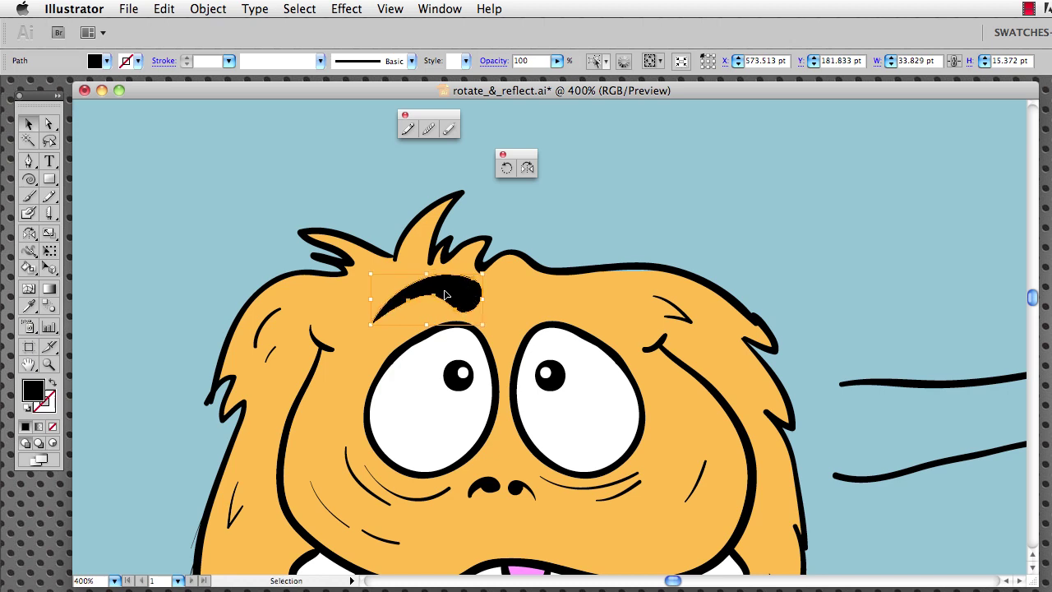
{"action": "left_click_drag", "start_coordinate": [452, 294], "coordinate": [448, 295]}
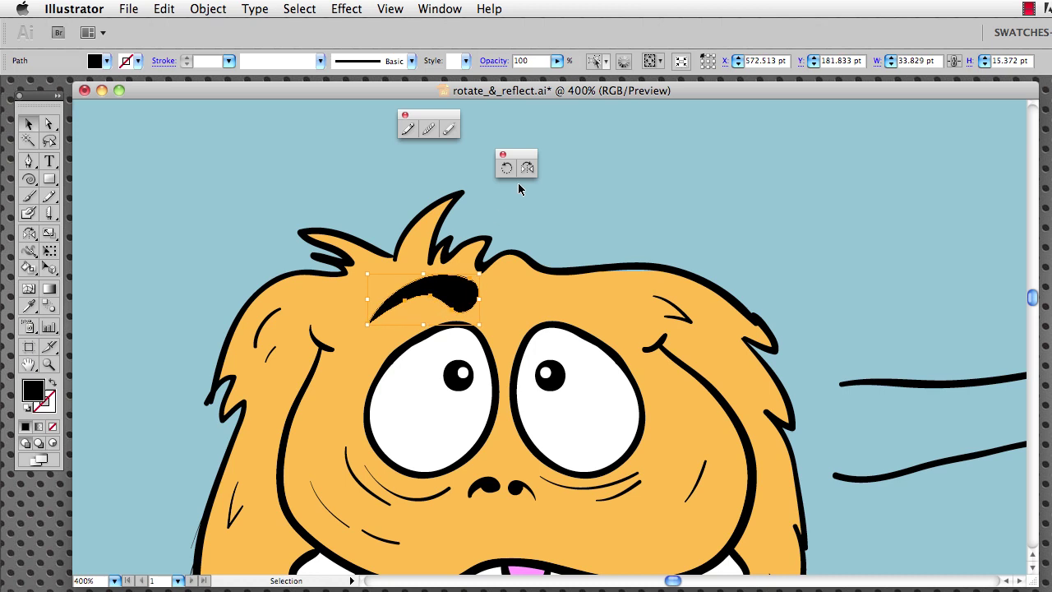
Reflect a copy of the eyebrow across a vertical axis set midway between the eyes
{"action": "left_click", "coordinate": [528, 168]}
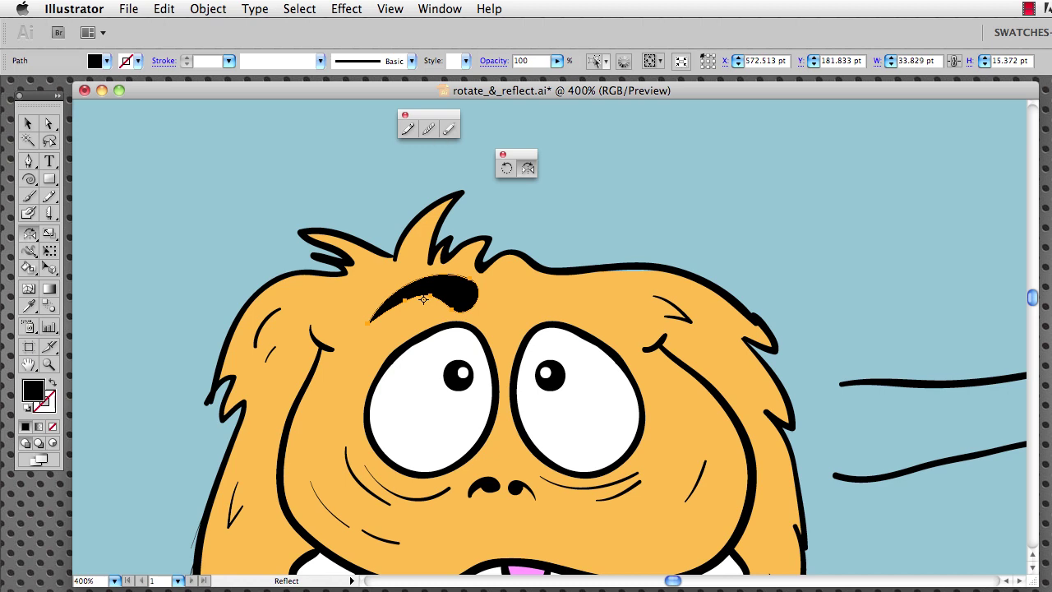
{"action": "key", "text": "space"}
{"action": "key", "text": "o"}
{"action": "left_click", "coordinate": [498, 296], "text": "alt"}
{"action": "left_click_drag", "start_coordinate": [591, 234], "coordinate": [691, 137]}
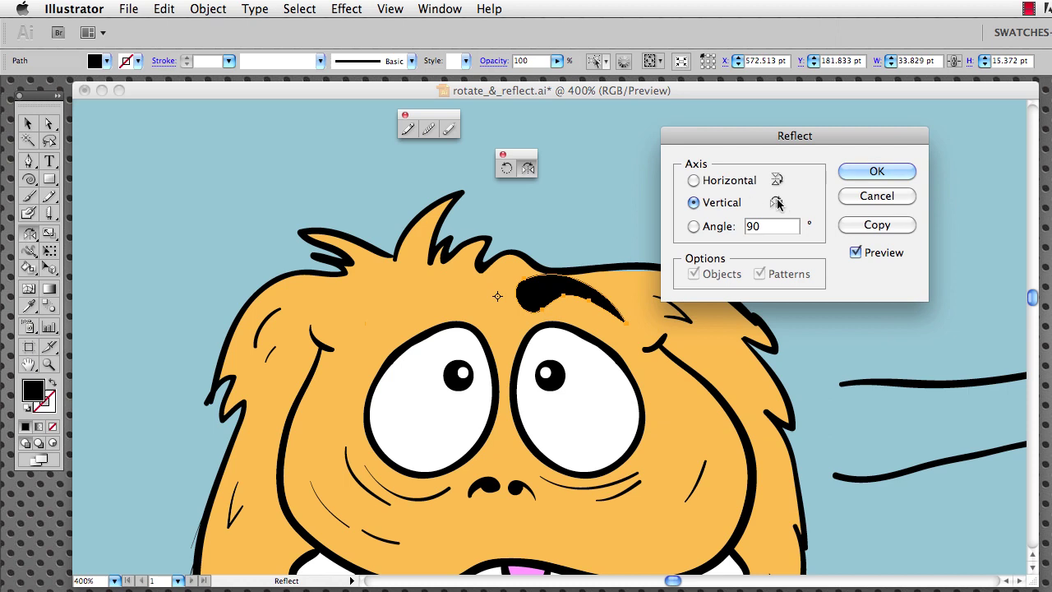
{"action": "left_click", "coordinate": [865, 229]}
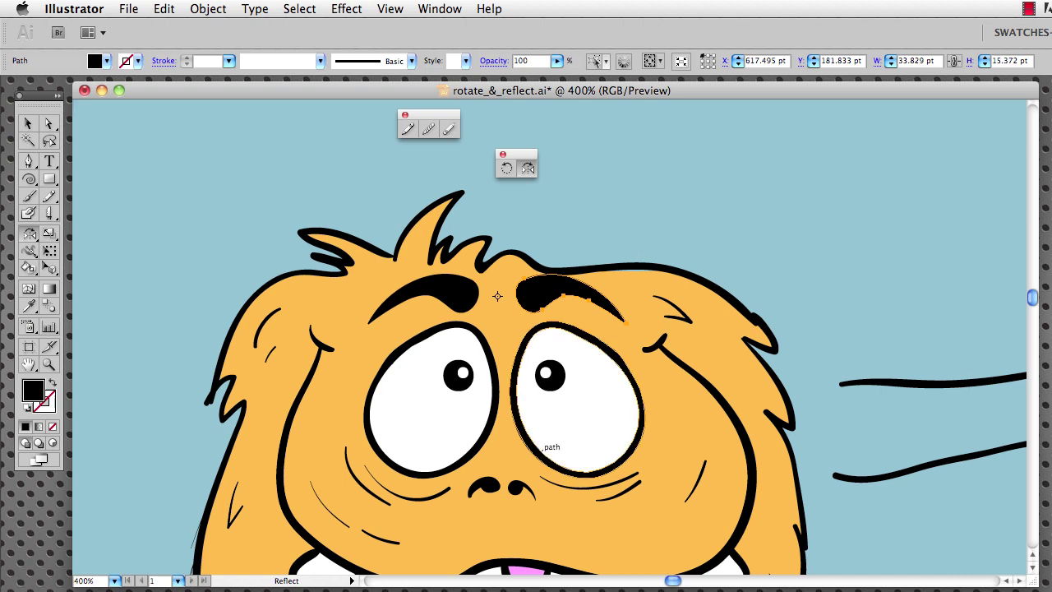
Select both eyebrows together with the grouped eyes, nostrils and wrinkles, and group them all
{"action": "key", "text": "v"}
{"action": "left_click", "coordinate": [587, 231]}
{"action": "left_click", "coordinate": [561, 290]}
{"action": "left_click", "coordinate": [459, 294], "text": "shift"}
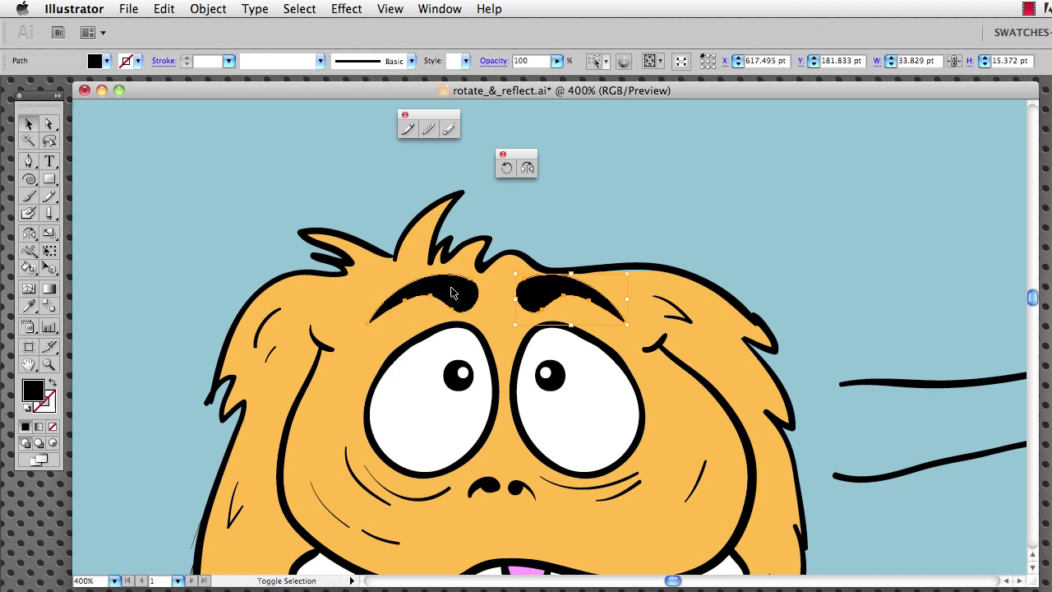
{"action": "left_click", "coordinate": [463, 375], "text": "shift"}
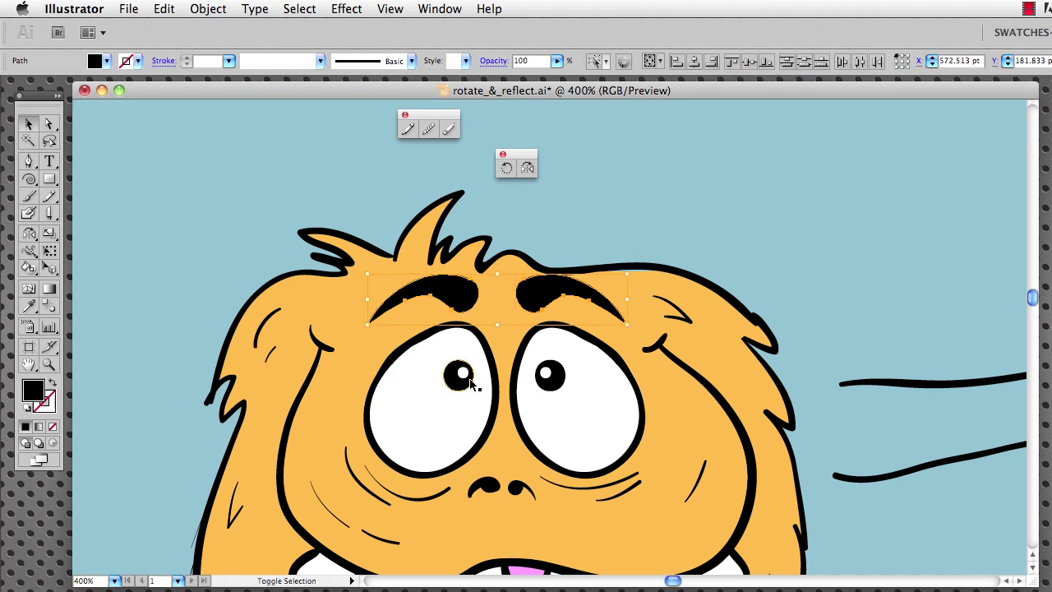
{"action": "left_click", "coordinate": [483, 271], "text": "shift"}
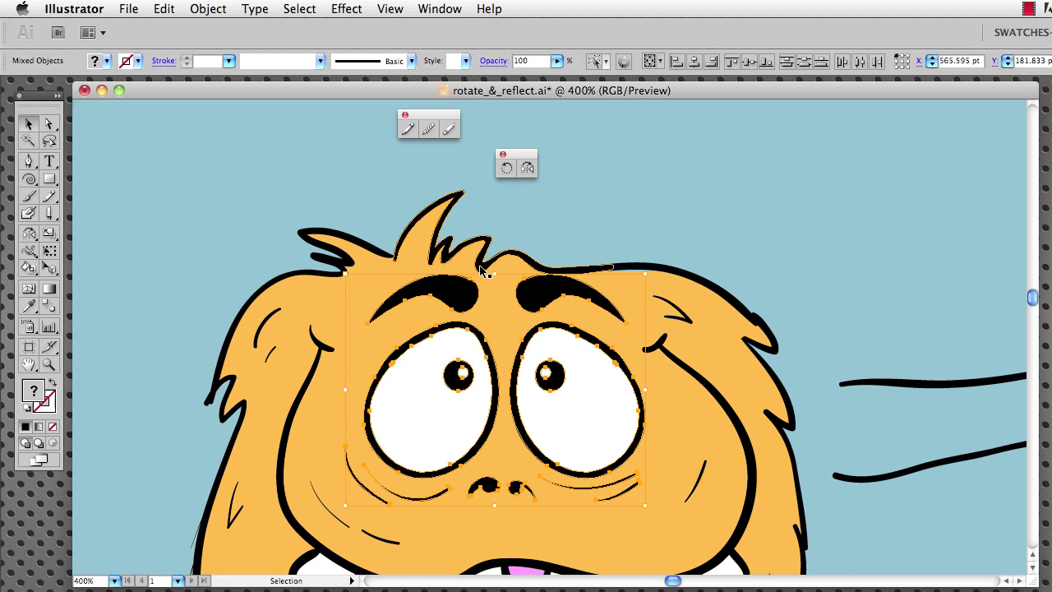
{"action": "key", "text": "super+g"}
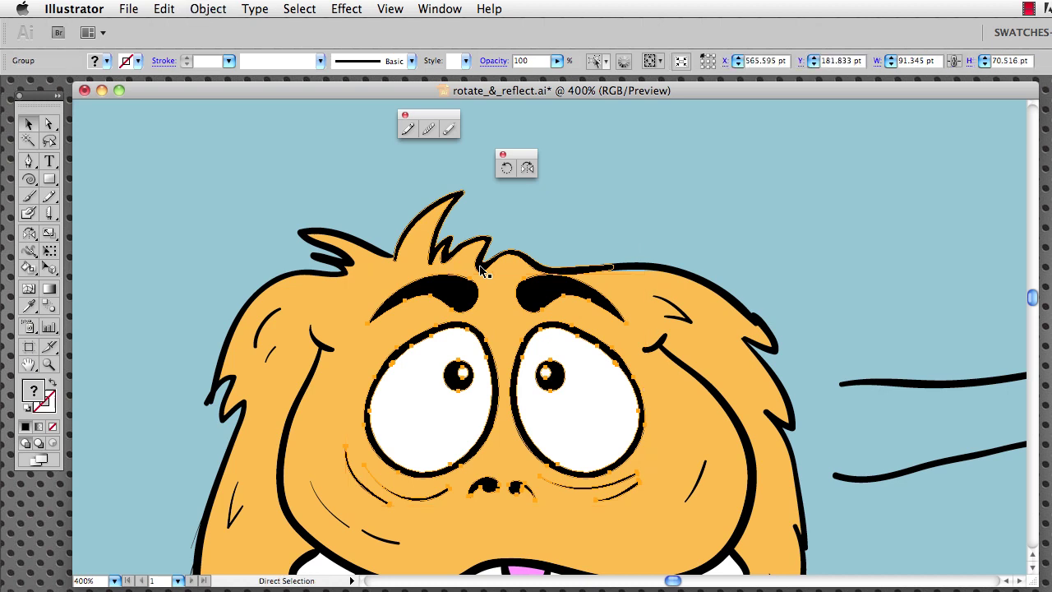
Move the grouped facial features slightly down and to the right on the head, and deselect them
{"action": "key", "text": "shift+super+a"}
{"action": "left_click_drag", "start_coordinate": [566, 403], "coordinate": [586, 415]}
{"action": "key", "text": "super+minus"}
{"action": "key", "text": "super+minus"}
{"action": "key", "text": "super+minus"}
{"action": "key", "text": "super+minus"}
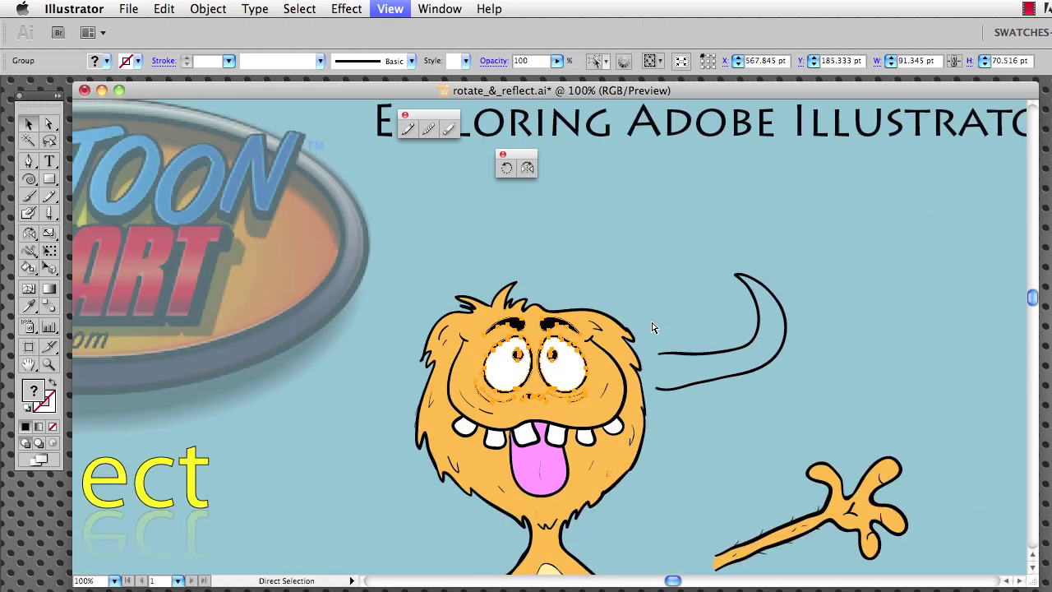
{"action": "left_click", "coordinate": [592, 239]}
Ungroup the facial features to separate the eyebrows from the rest, and select the right-hand eyebrow
{"action": "key", "text": "z"}
{"action": "left_click_drag", "start_coordinate": [474, 294], "coordinate": [598, 356]}
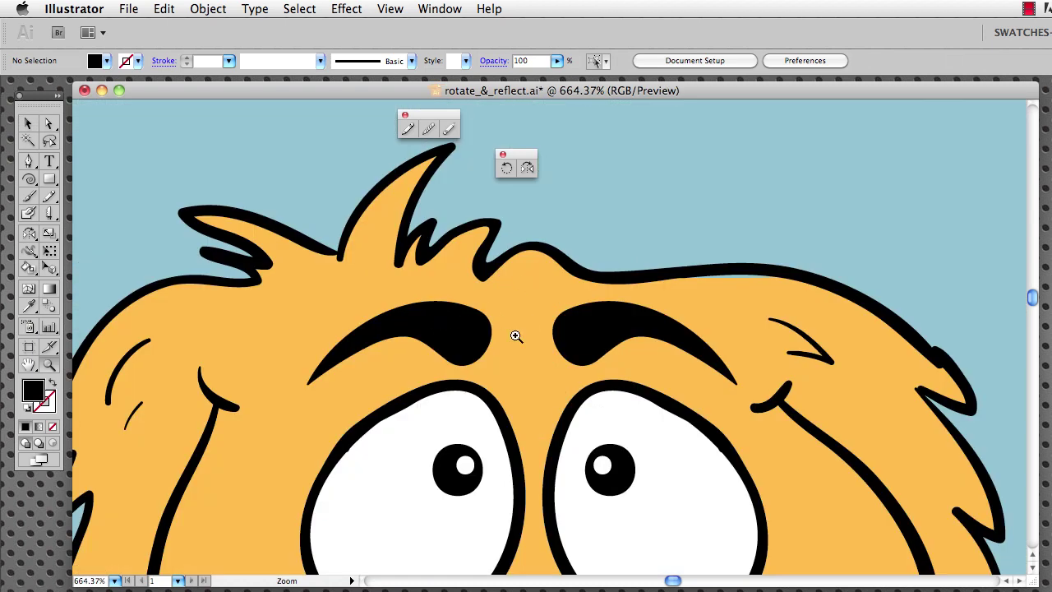
{"action": "key", "text": "v"}
{"action": "left_click", "coordinate": [468, 330]}
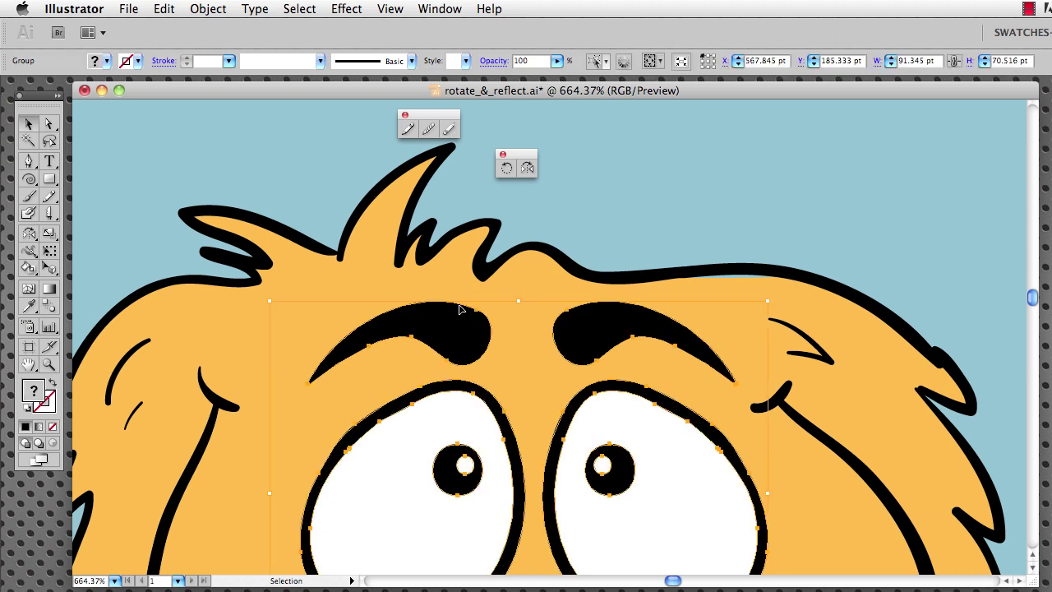
{"action": "left_click", "coordinate": [461, 310], "text": "super"}
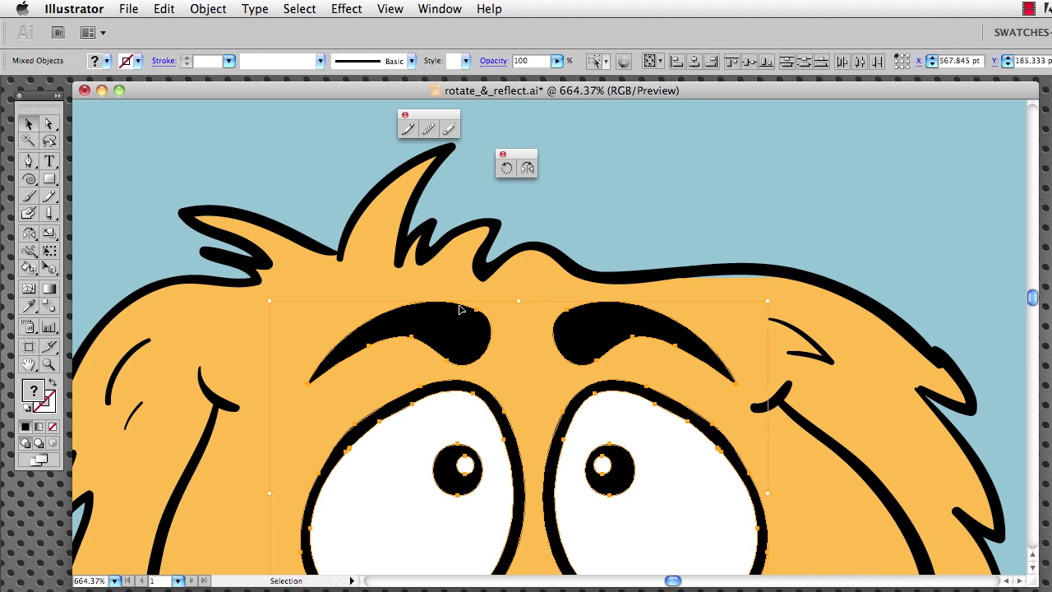
{"action": "left_click", "coordinate": [567, 206]}
{"action": "left_click", "coordinate": [579, 327]}
Rotate the left-hand eyebrow counterclockwise about its center so its inner end is raised
{"action": "left_click", "coordinate": [444, 336]}
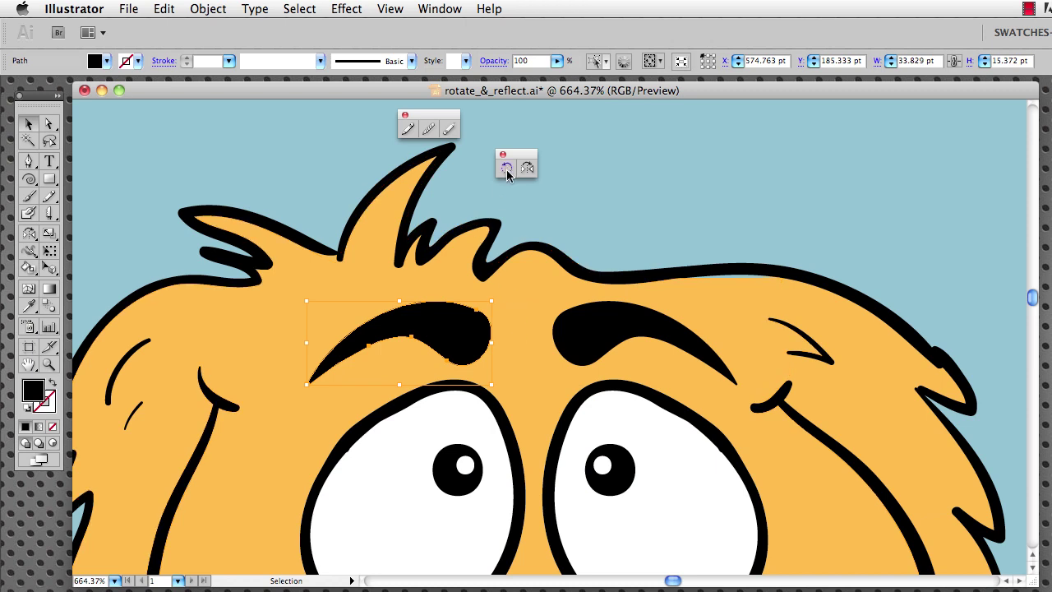
{"action": "left_click", "coordinate": [507, 169]}
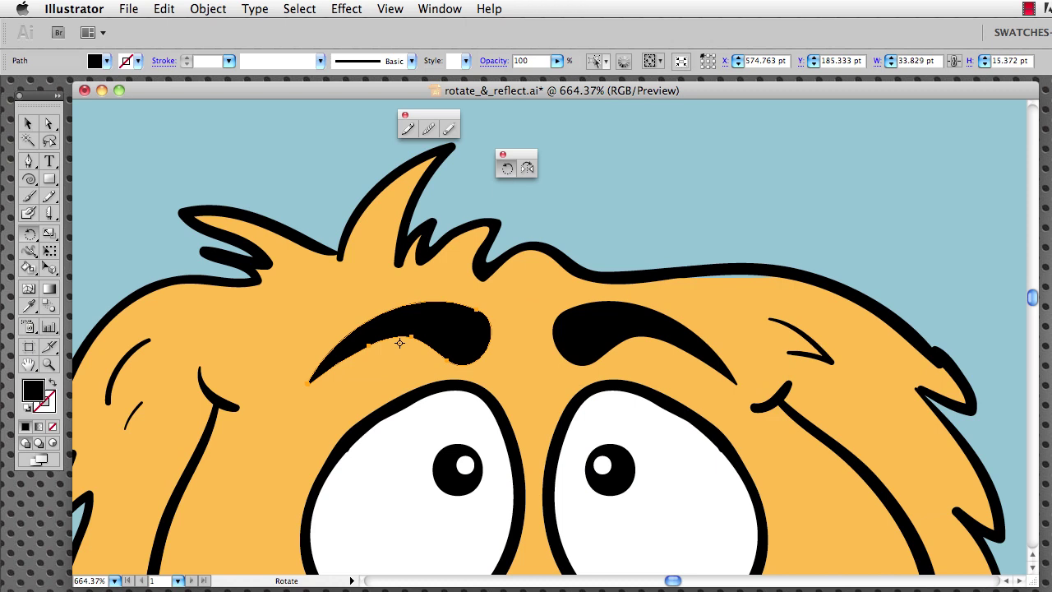
{"action": "key", "text": "space"}
{"action": "key", "text": "space"}
{"action": "key", "text": "space"}
{"action": "key", "text": "space"}
{"action": "left_click_drag", "start_coordinate": [461, 250], "coordinate": [438, 238]}
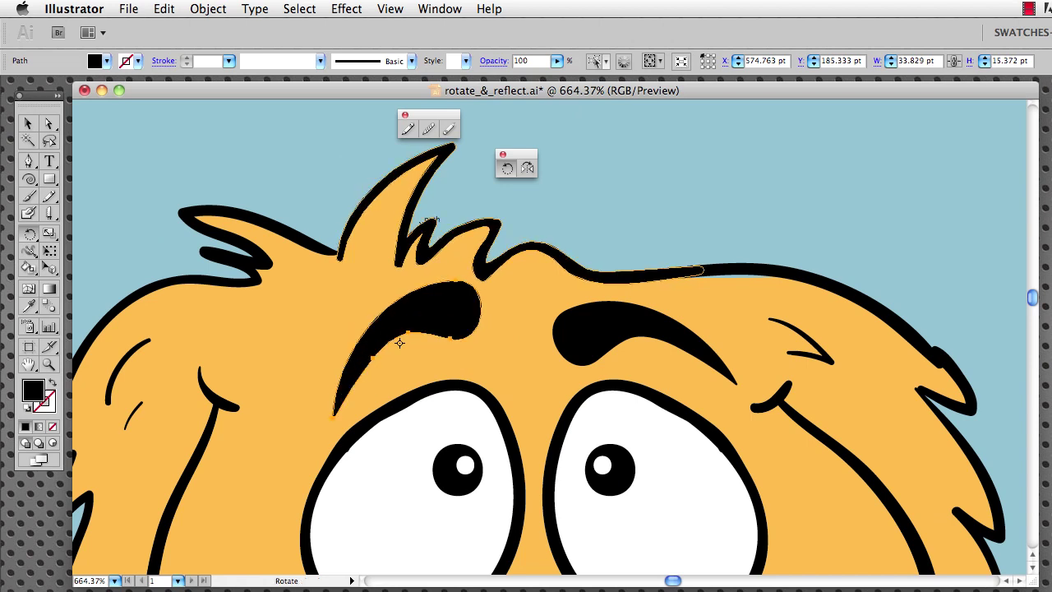
Rotate the right-hand eyebrow clockwise about a pivot near its outer tip to raise its inner end, and deselect it
{"action": "key", "text": "v"}
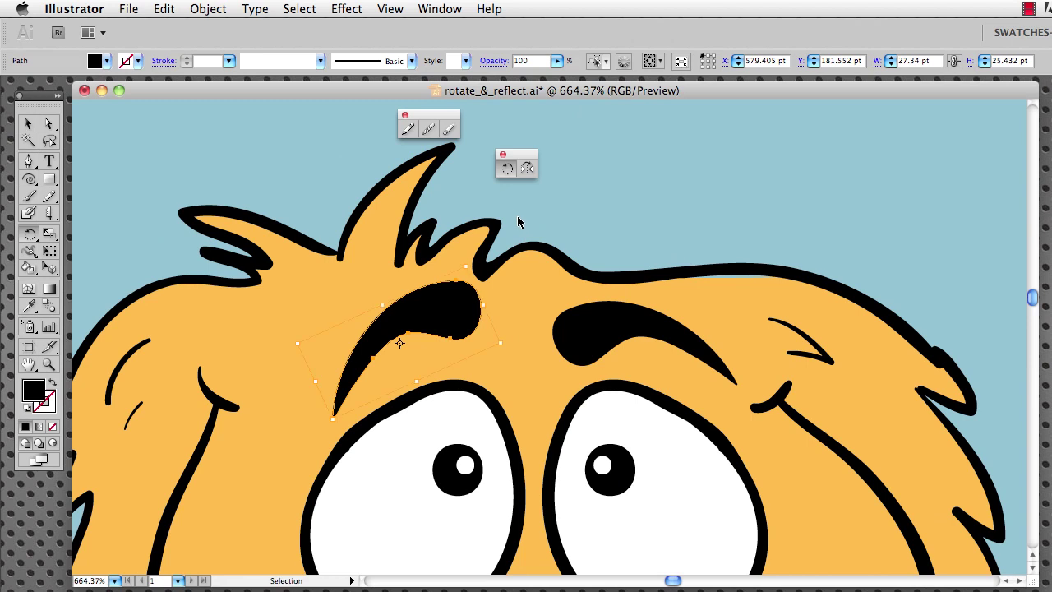
{"action": "left_click", "coordinate": [584, 320]}
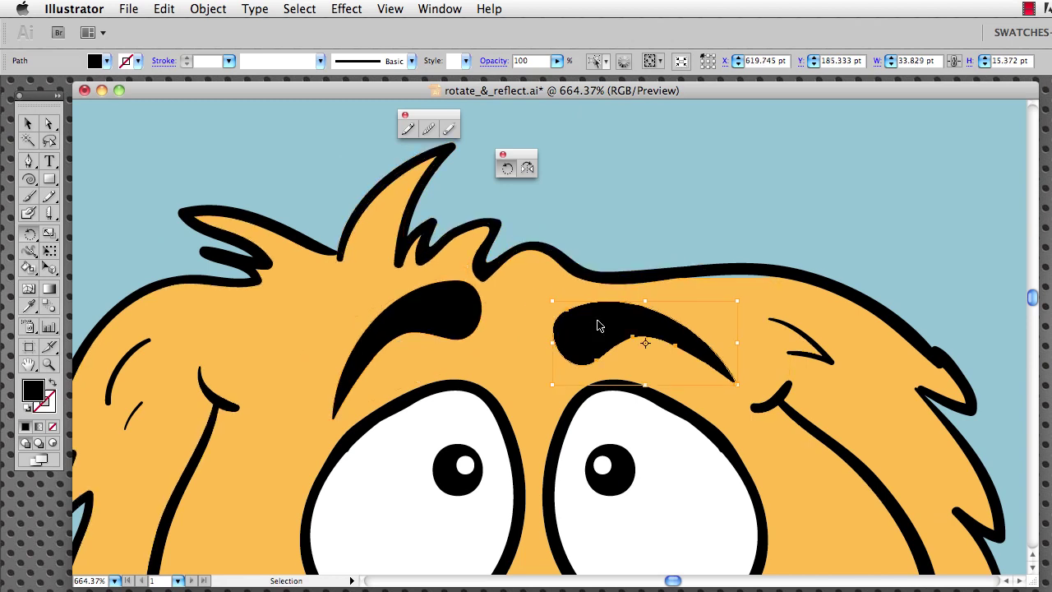
{"action": "key", "text": "r"}
{"action": "key", "text": "space"}
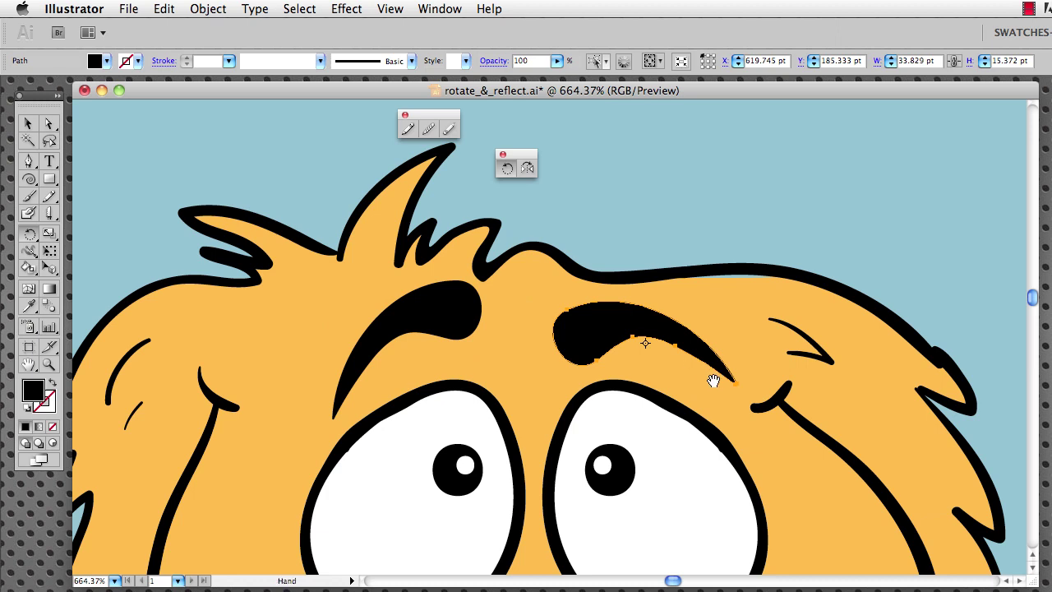
{"action": "left_click", "coordinate": [712, 378]}
{"action": "left_click_drag", "start_coordinate": [712, 378], "coordinate": [714, 378]}
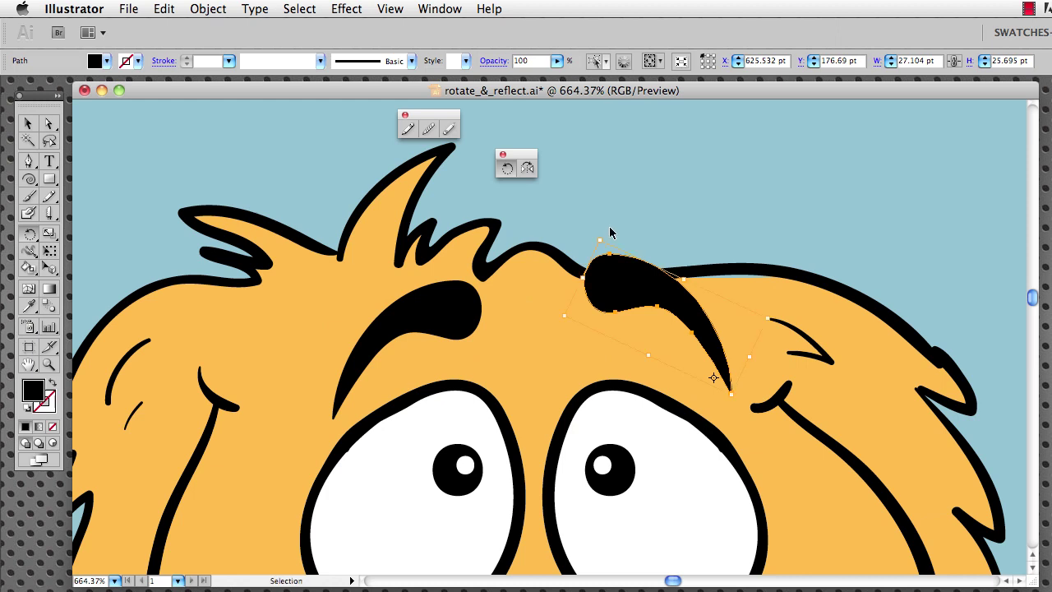
{"action": "key", "text": "super+shift+a"}
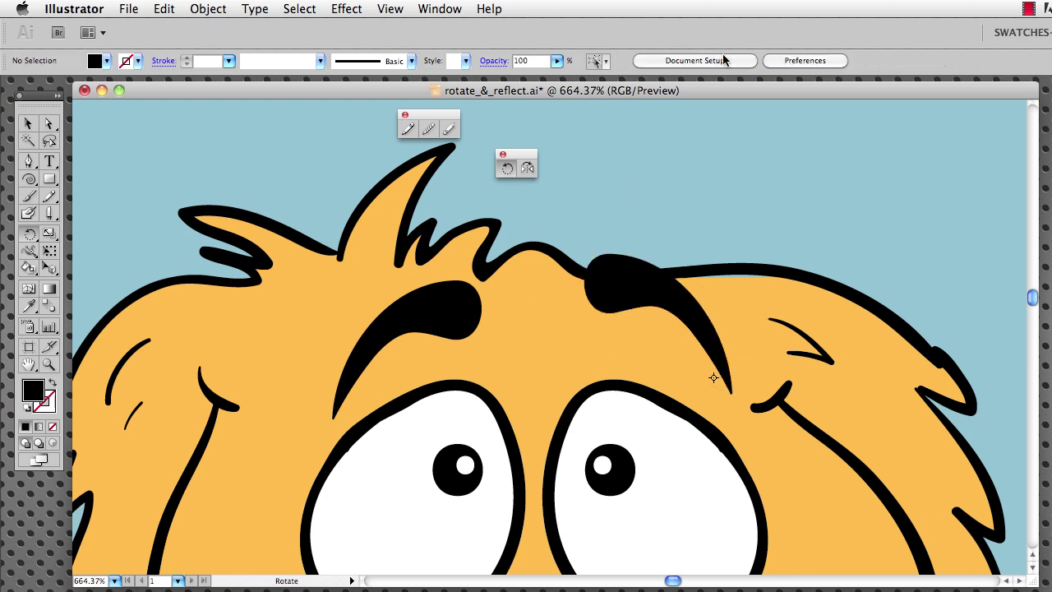
Select the black horn outline beside the monster's head
{"action": "key", "text": "super+minus"}
{"action": "key", "text": "super+minus"}
{"action": "key", "text": "super+minus"}
{"action": "key", "text": "super+minus"}
{"action": "key", "text": "super+minus"}
{"action": "key", "text": "super+minus"}
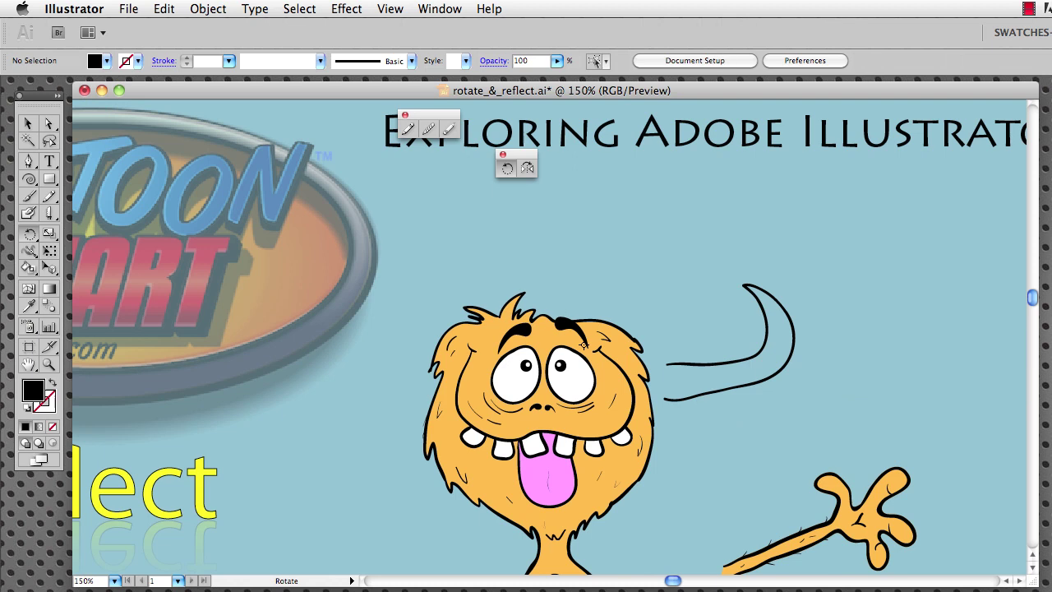
{"action": "key", "text": "v"}
{"action": "left_click", "coordinate": [724, 390]}
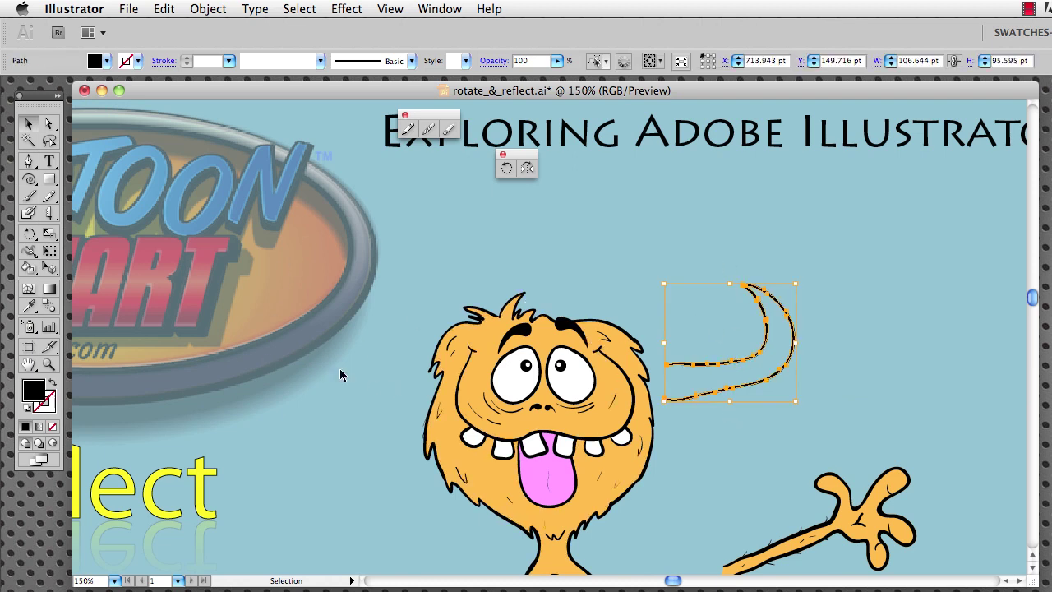
{"action": "key", "text": "z"}
{"action": "left_click", "coordinate": [731, 369]}
{"action": "left_click", "coordinate": [517, 348]}
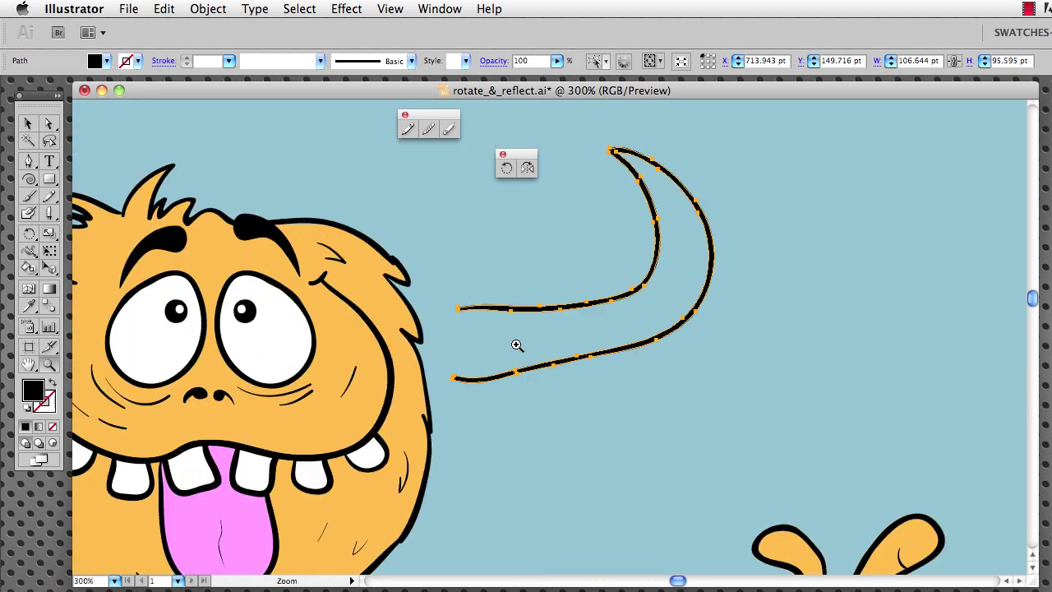
{"action": "left_click", "coordinate": [524, 342]}
{"action": "key", "text": "space"}
{"action": "left_click_drag", "start_coordinate": [531, 298], "coordinate": [587, 265]}
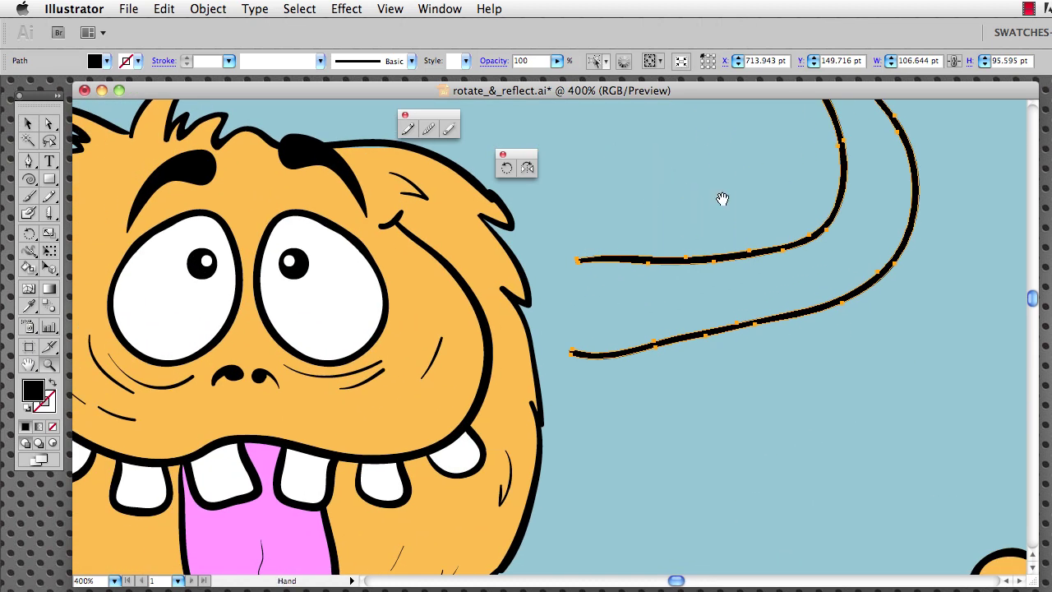
{"action": "left_click_drag", "start_coordinate": [721, 207], "coordinate": [608, 265]}
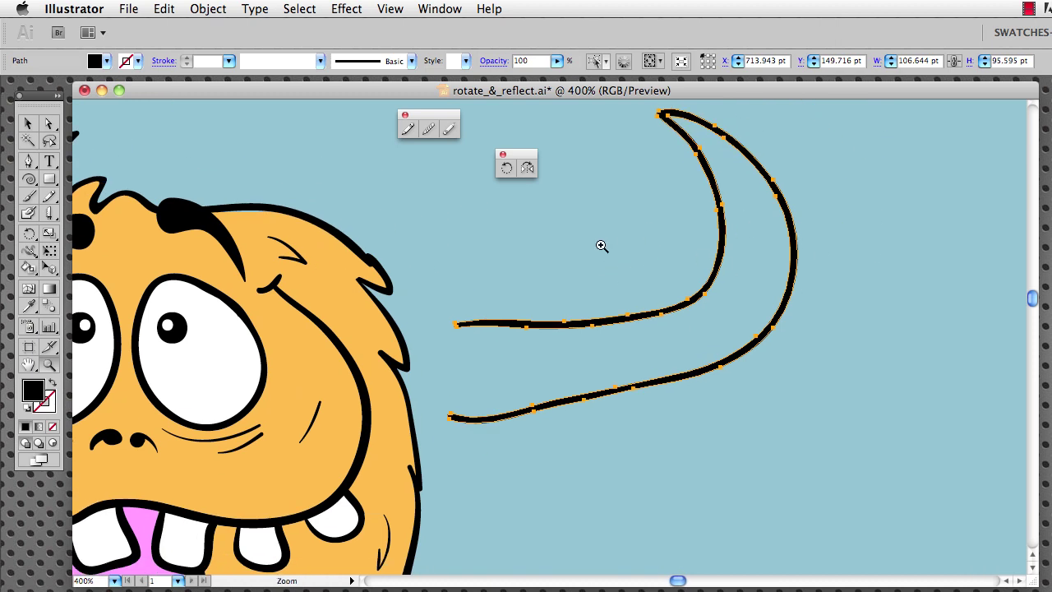
Duplicate the horn outline in place and fill the front copy with white
{"action": "key", "text": "v"}
{"action": "left_click", "coordinate": [569, 291]}
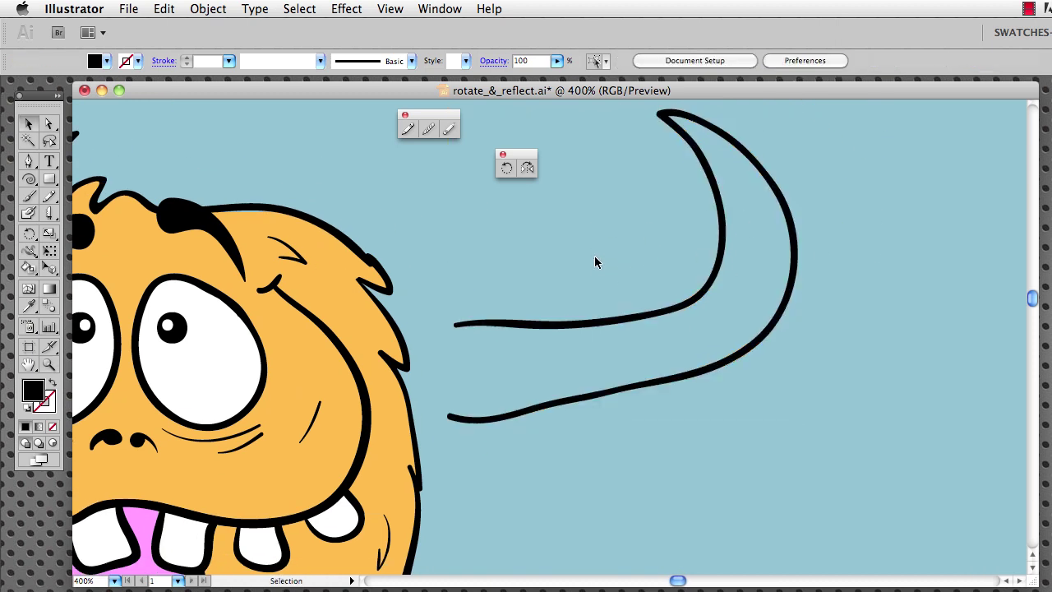
{"action": "left_click", "coordinate": [584, 327]}
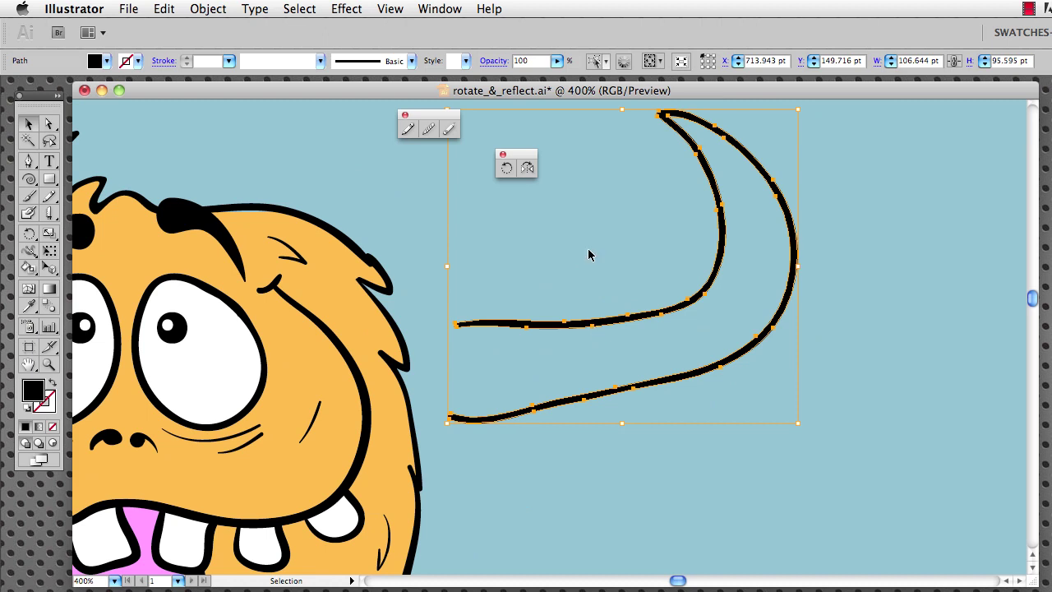
{"action": "key", "text": "a"}
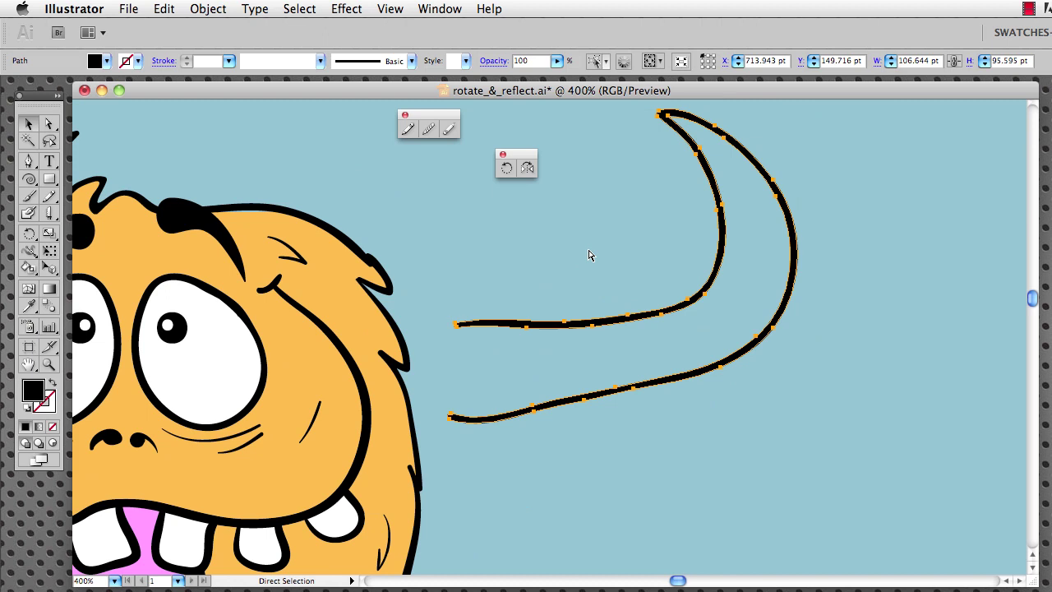
{"action": "key", "text": "v"}
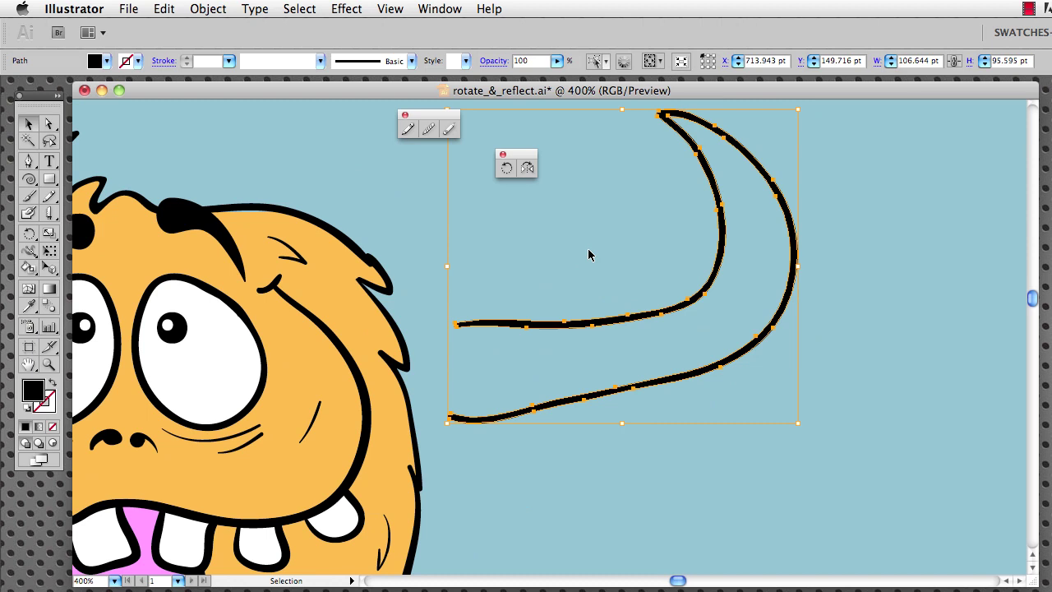
{"action": "key", "text": "a"}
{"action": "key", "text": "v"}
{"action": "left_click", "coordinate": [107, 66]}
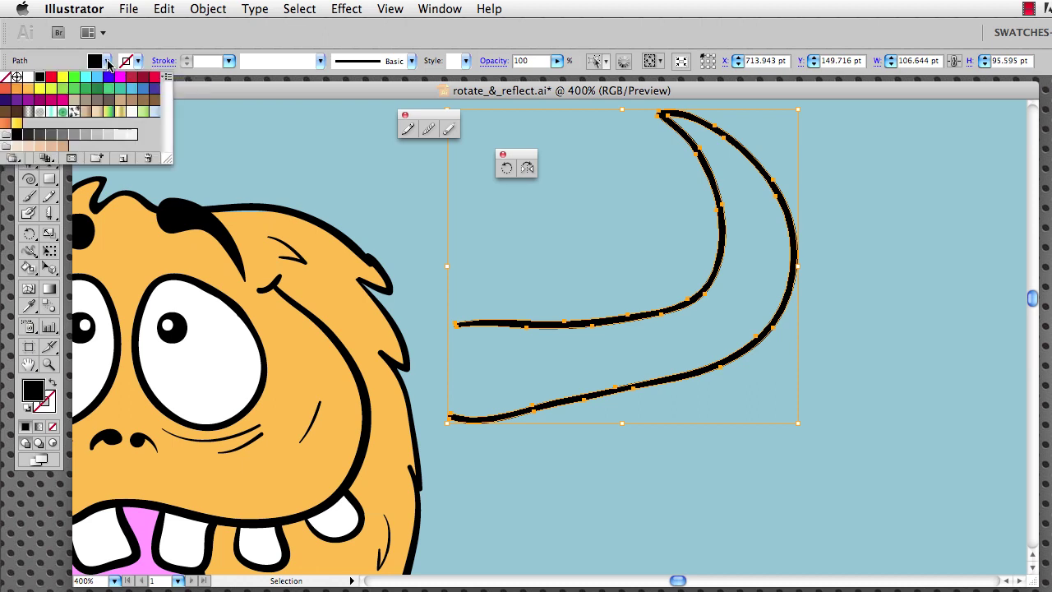
{"action": "left_click", "coordinate": [27, 77]}
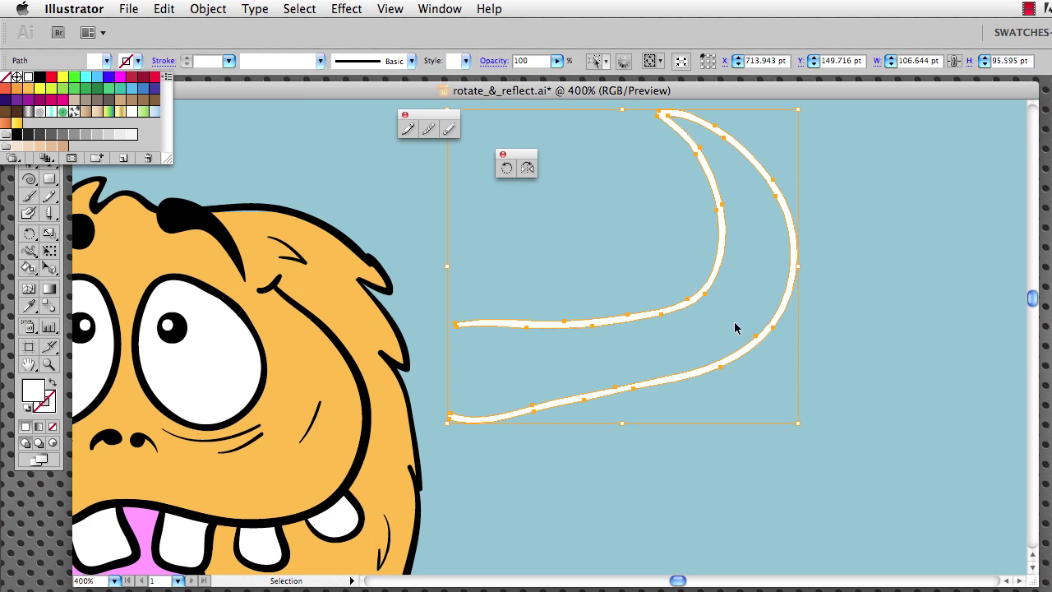
Close the open base of the white horn copy with a Pencil stroke between its two ends so white fills the whole horn
{"action": "key", "text": "z"}
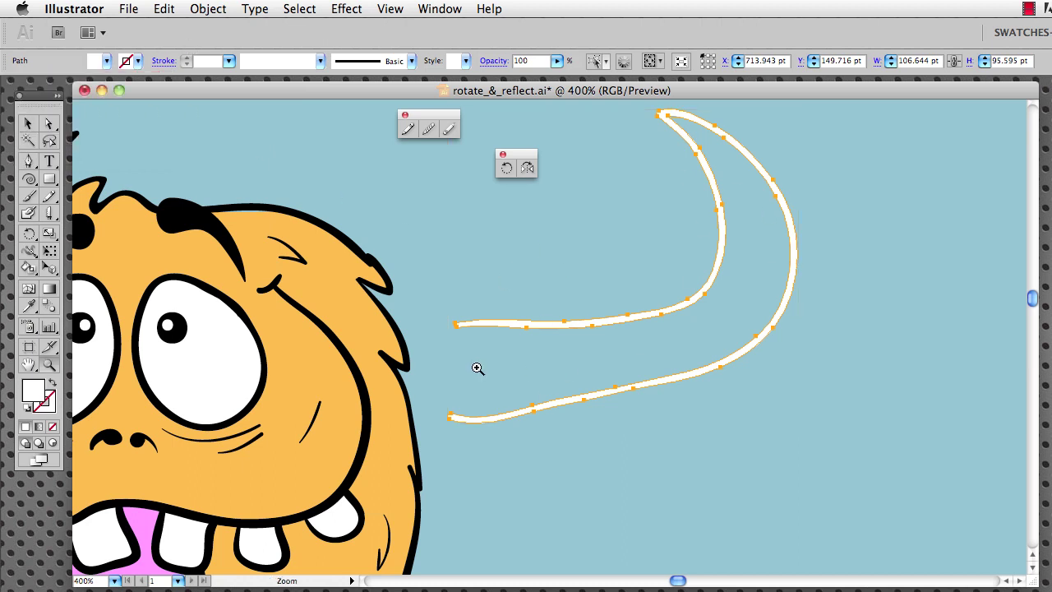
{"action": "left_click", "coordinate": [478, 362]}
{"action": "left_click", "coordinate": [592, 333]}
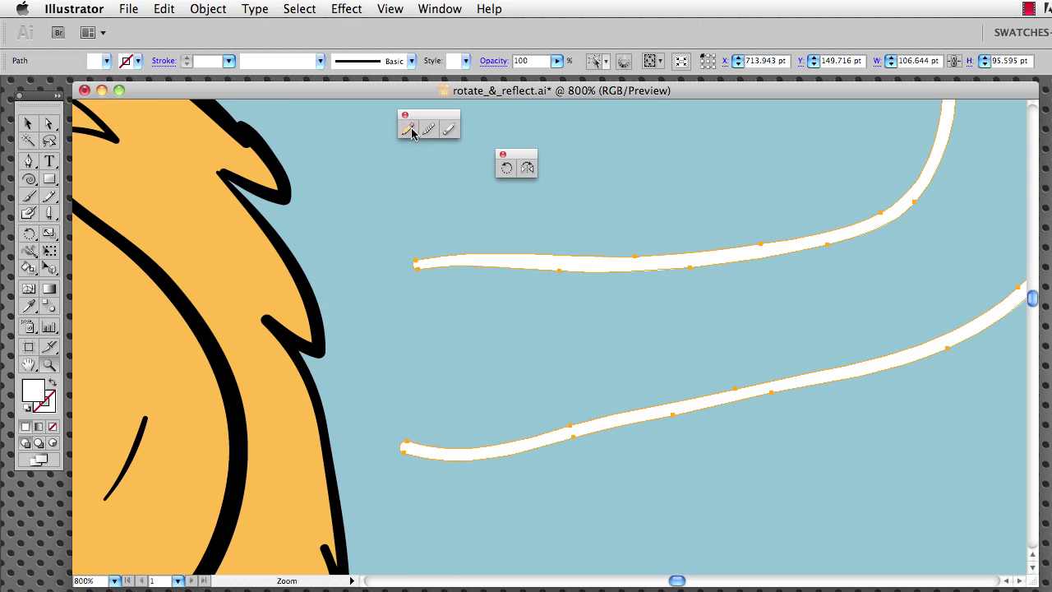
{"action": "left_click", "coordinate": [410, 127]}
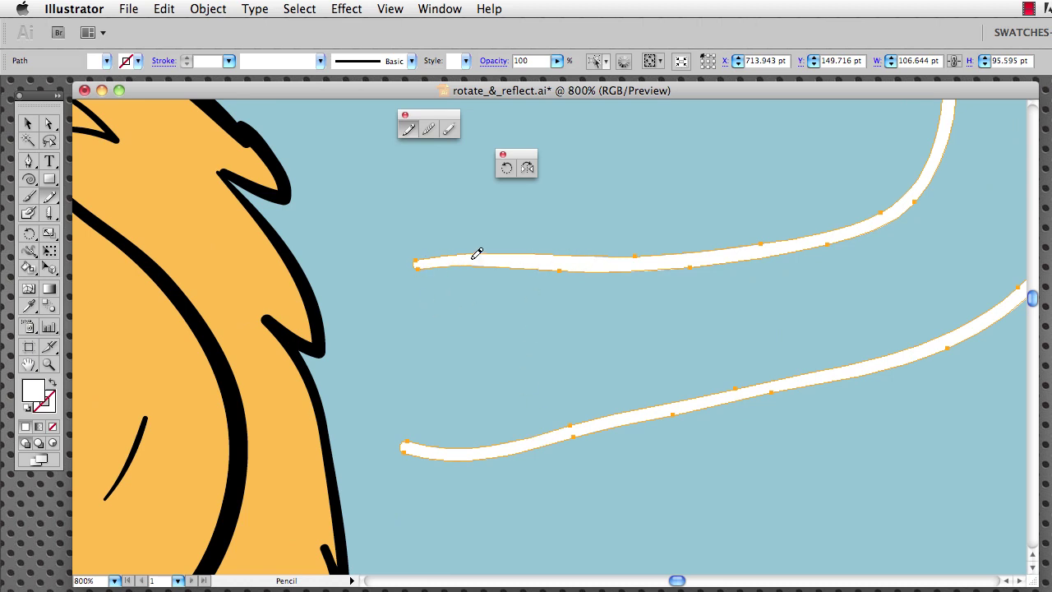
{"action": "mouse_move", "coordinate": [419, 262]}
{"action": "left_mouse_down"}
{"action": "mouse_move", "coordinate": [409, 296]}
{"action": "mouse_move", "coordinate": [417, 441]}
{"action": "left_mouse_up"}
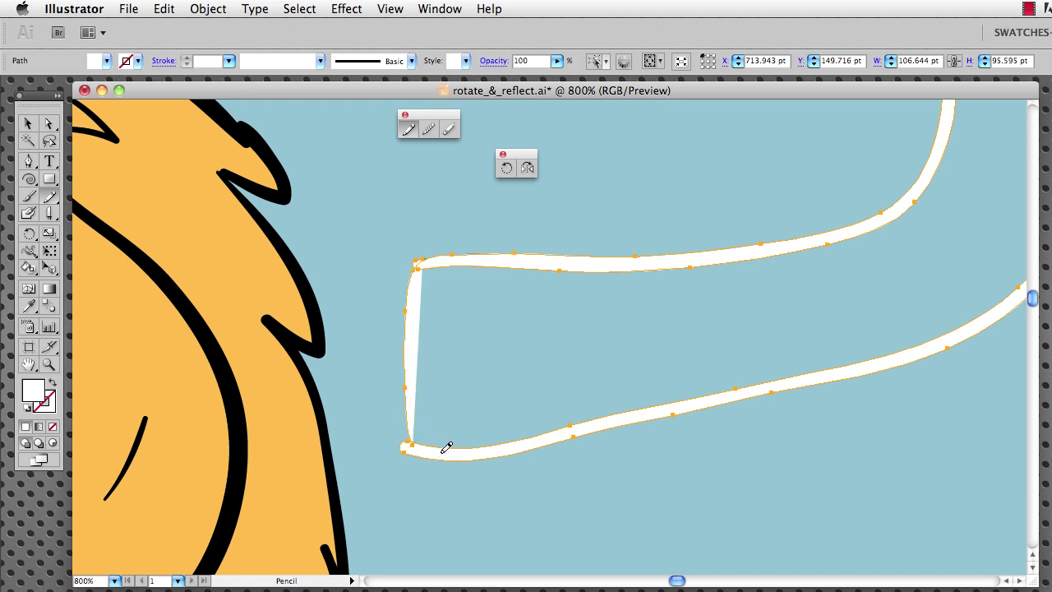
{"action": "key", "text": "super+z"}
{"action": "mouse_move", "coordinate": [428, 262]}
{"action": "left_mouse_down"}
{"action": "mouse_move", "coordinate": [406, 282]}
{"action": "mouse_move", "coordinate": [388, 387]}
{"action": "mouse_move", "coordinate": [419, 442]}
{"action": "left_mouse_up"}
{"action": "key", "text": "super+z"}
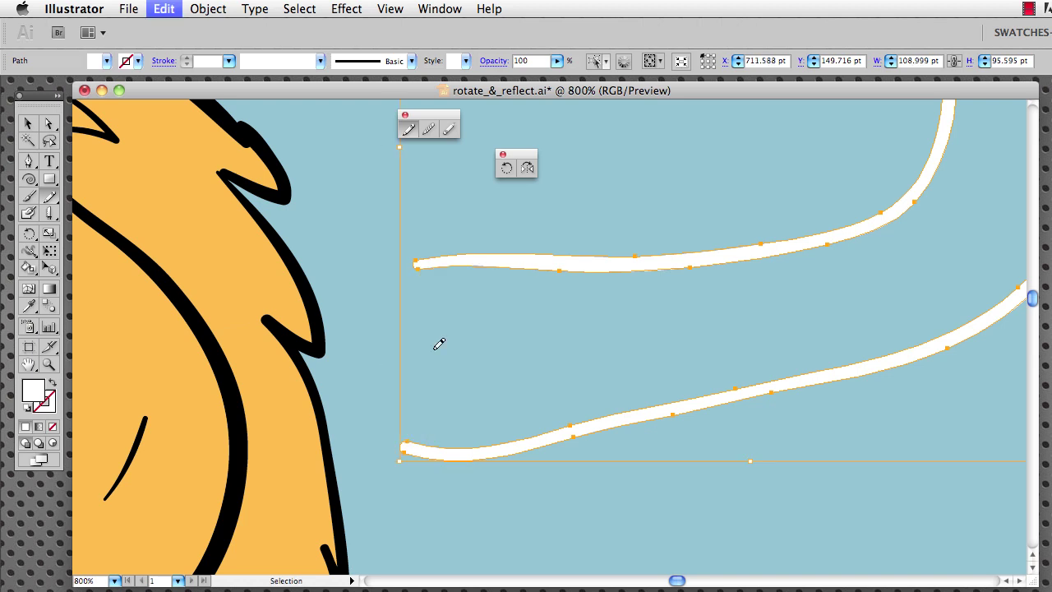
{"action": "key", "text": "super+shift+z"}
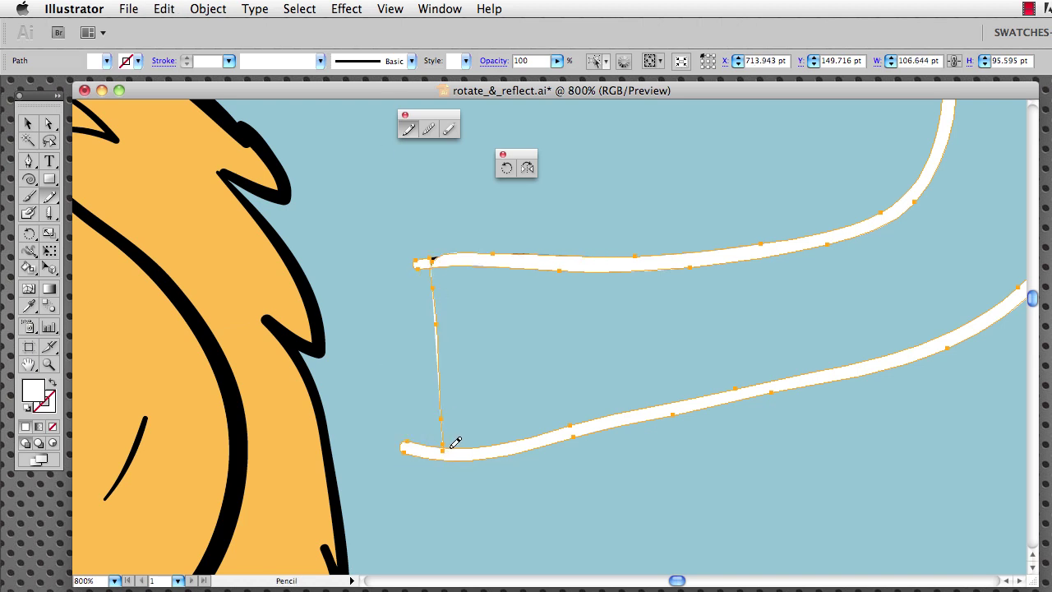
{"action": "key", "text": "super+z"}
{"action": "mouse_move", "coordinate": [424, 261]}
{"action": "left_mouse_down"}
{"action": "mouse_move", "coordinate": [403, 293]}
{"action": "mouse_move", "coordinate": [411, 423]}
{"action": "mouse_move", "coordinate": [424, 436]}
{"action": "left_mouse_up"}
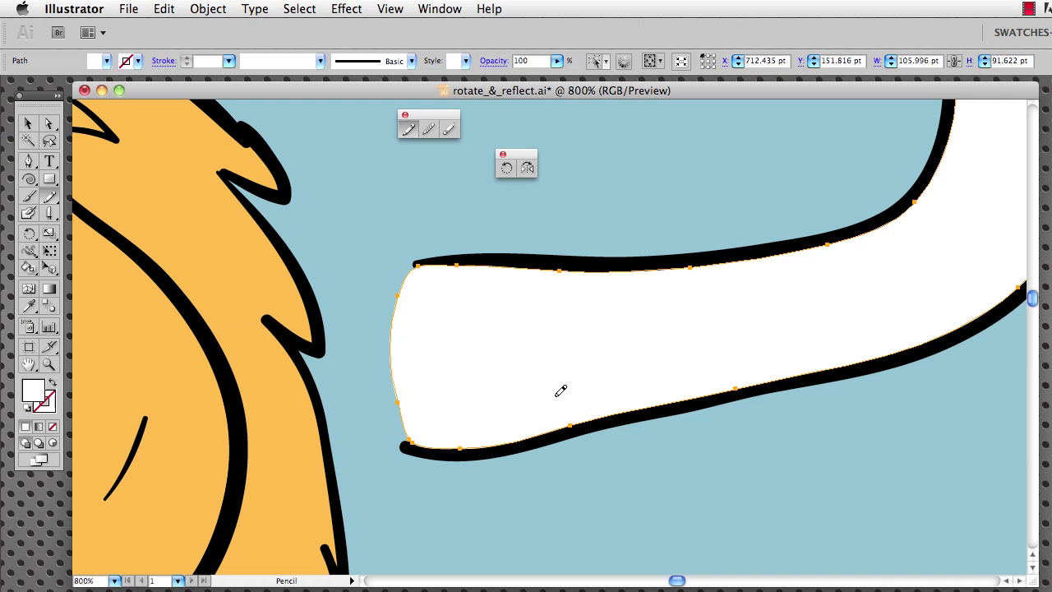
Send the white horn shape one level backward in the stacking order, behind its black outline
{"action": "key", "text": "v"}
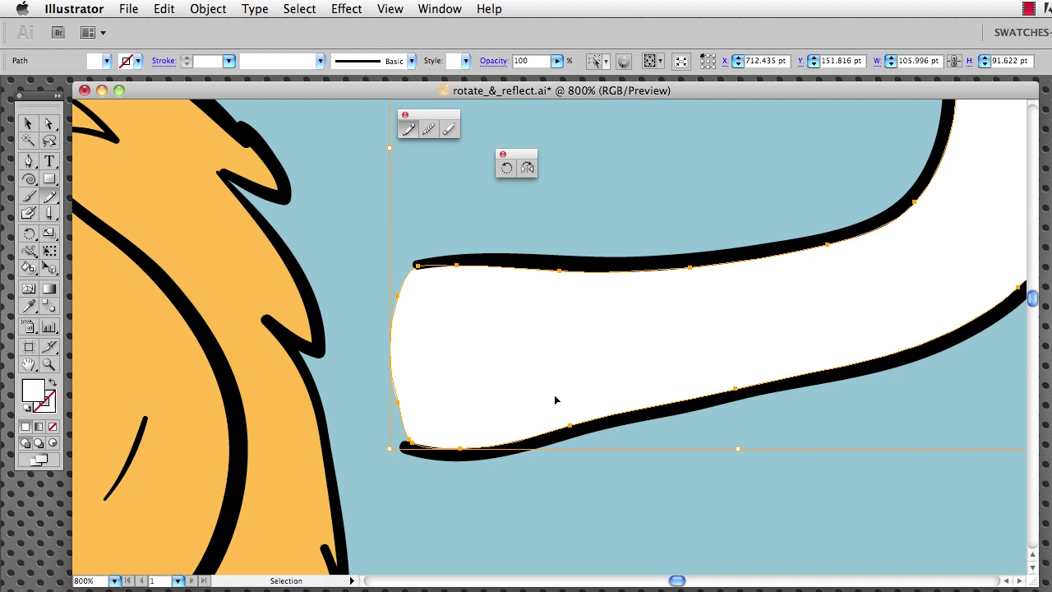
{"action": "key", "text": "n"}
{"action": "left_click", "coordinate": [208, 8]}
{"action": "mouse_move", "coordinate": [218, 45]}
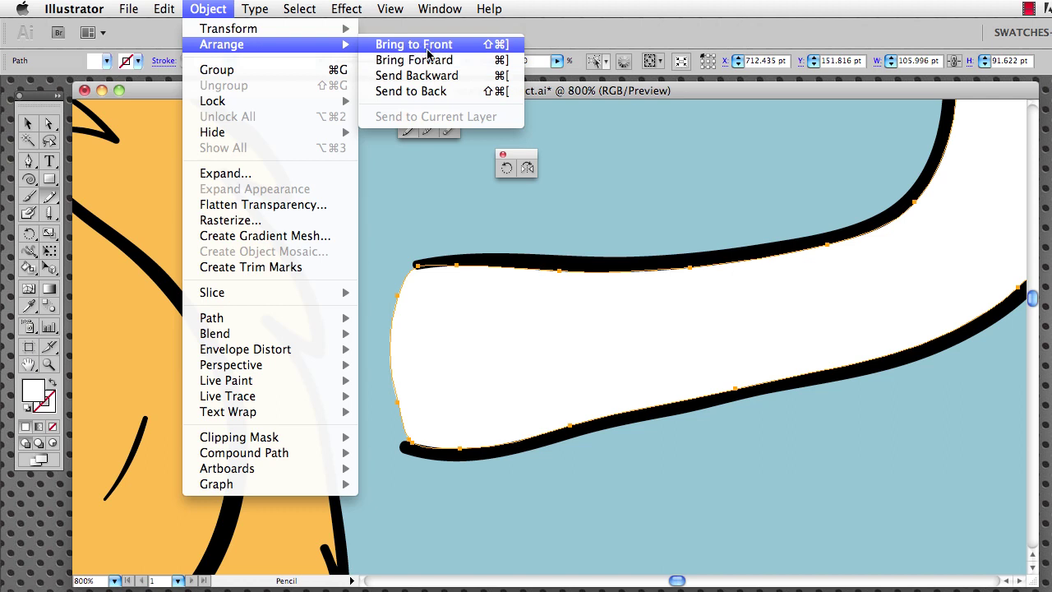
{"action": "left_click", "coordinate": [500, 75]}
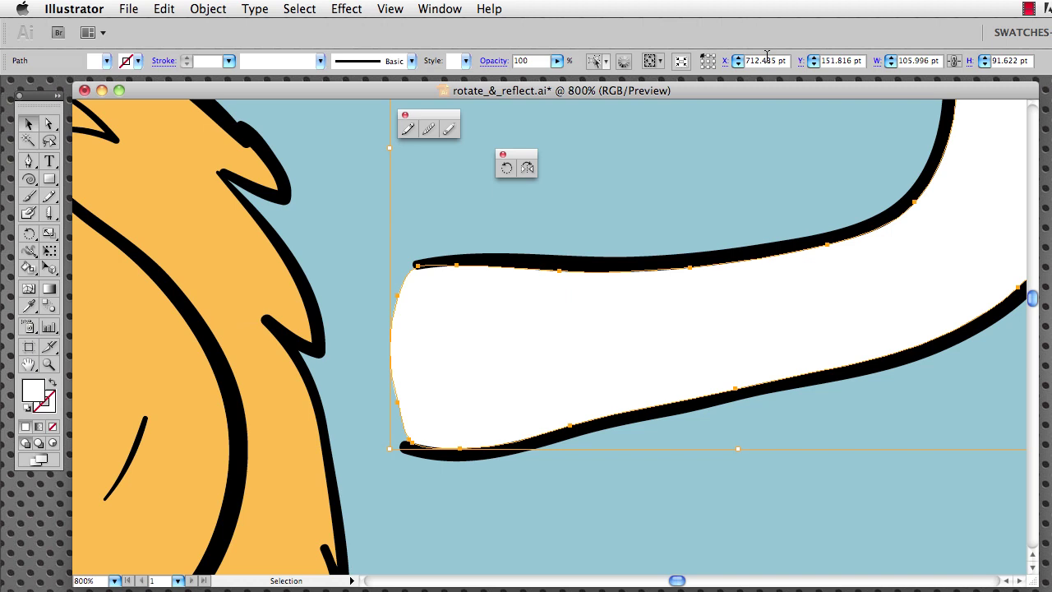
Select the white horn shape together with its black outline and group them
{"action": "key", "text": "super+minus"}
{"action": "key", "text": "super+minus"}
{"action": "key", "text": "super+minus"}
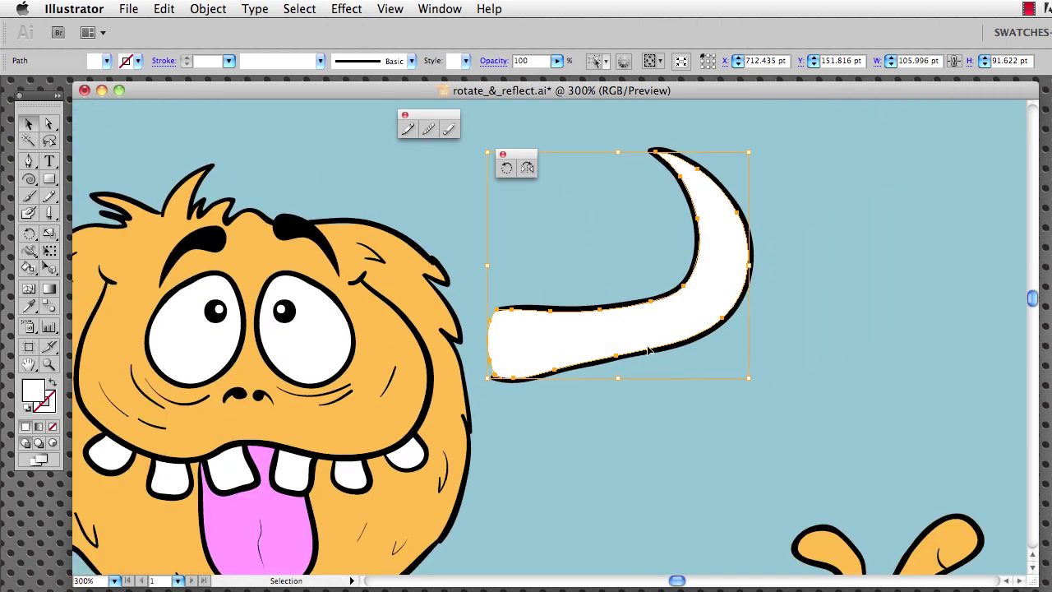
{"action": "left_click_drag", "start_coordinate": [563, 227], "coordinate": [631, 424]}
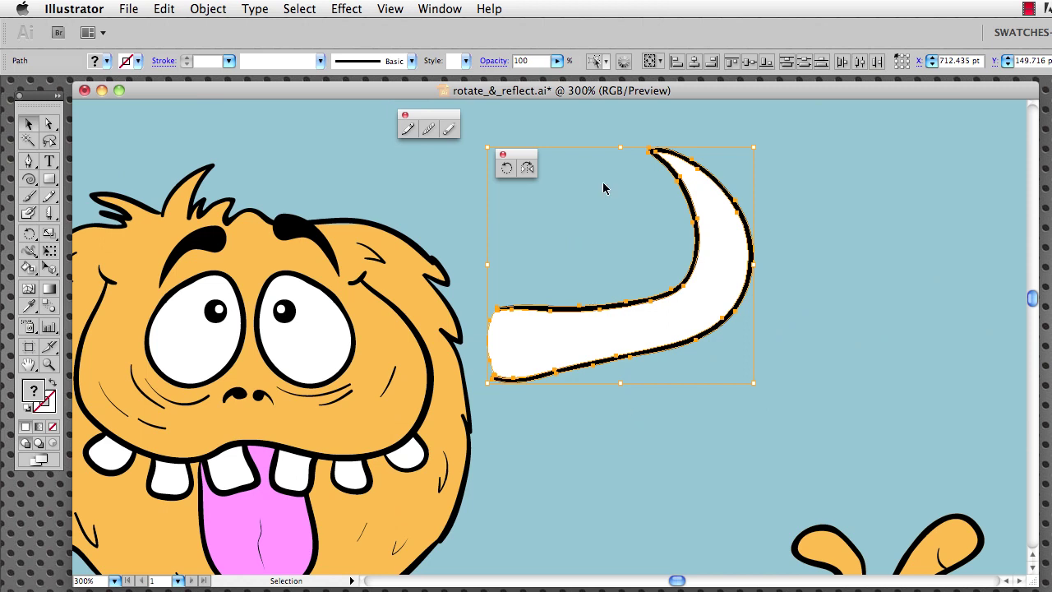
{"action": "key", "text": "super+g"}
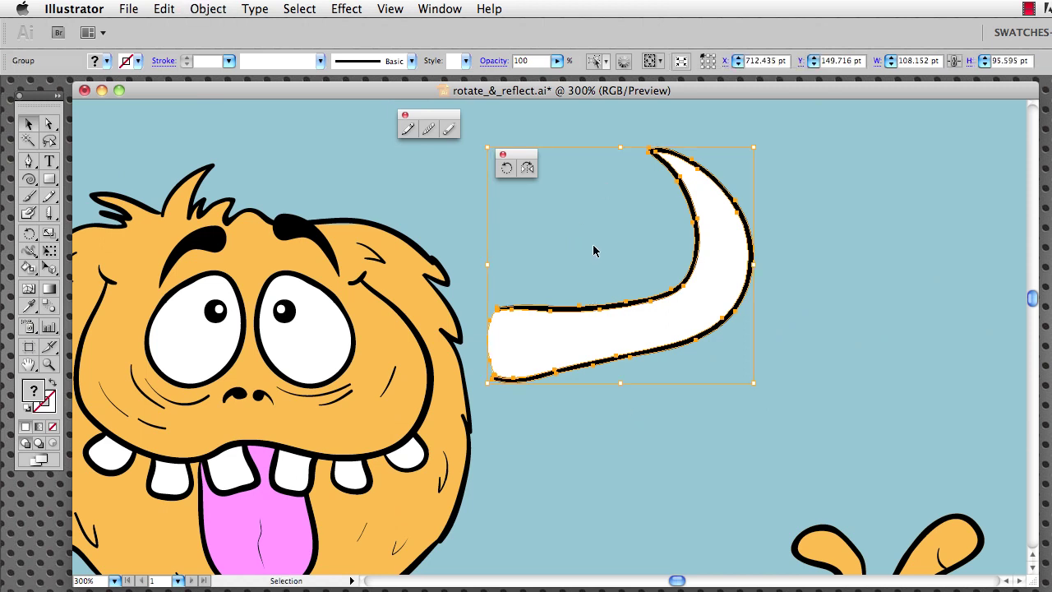
Move the grouped horn against the right side of the monster's head so its base sits behind the fur
{"action": "key", "text": "super+minus"}
{"action": "key", "text": "super+minus"}
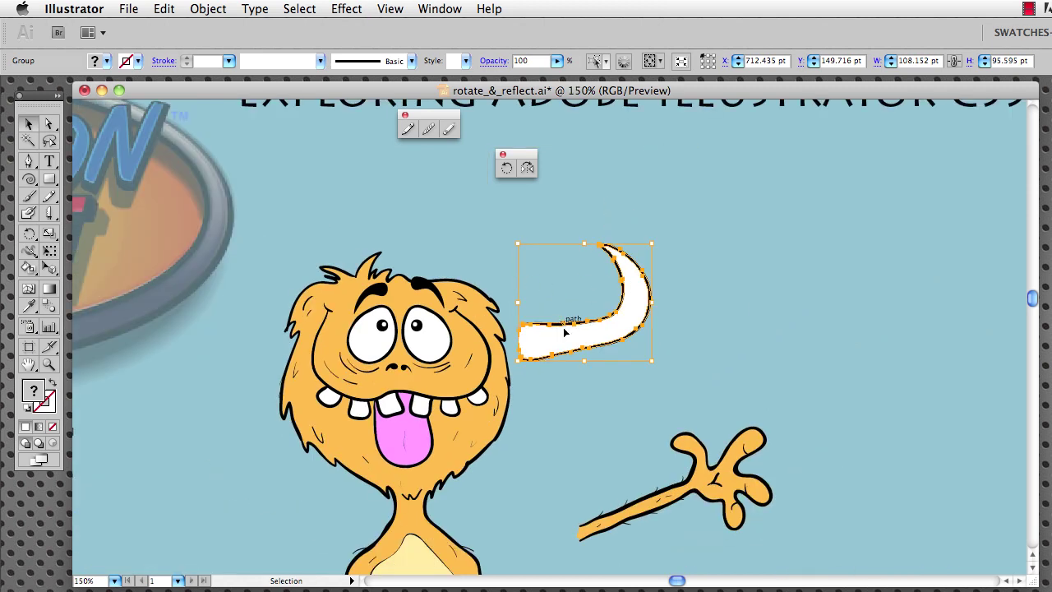
{"action": "left_click_drag", "start_coordinate": [567, 337], "coordinate": [539, 336]}
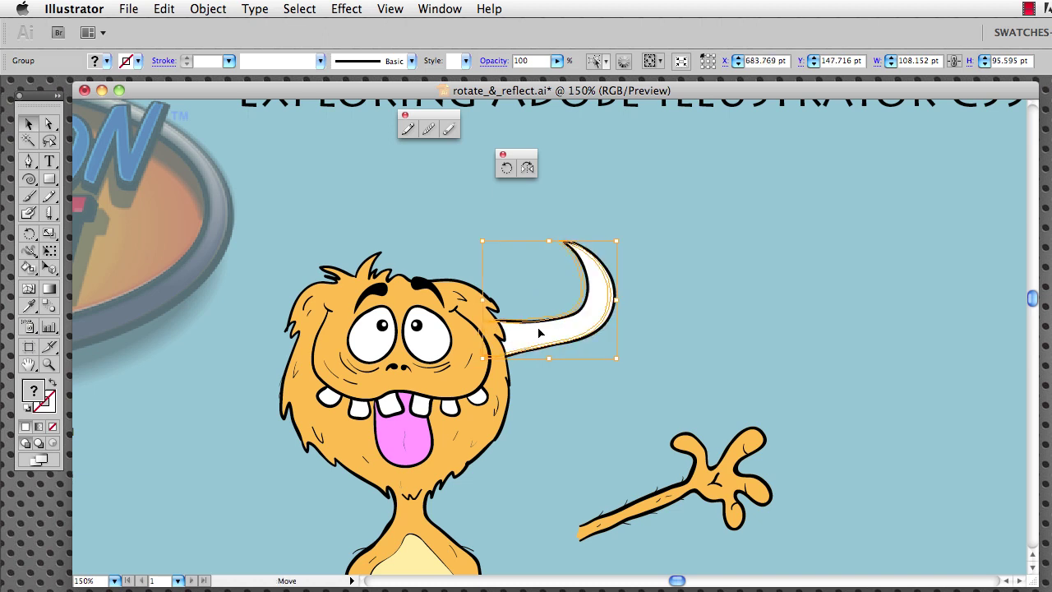
{"action": "left_click", "coordinate": [206, 9]}
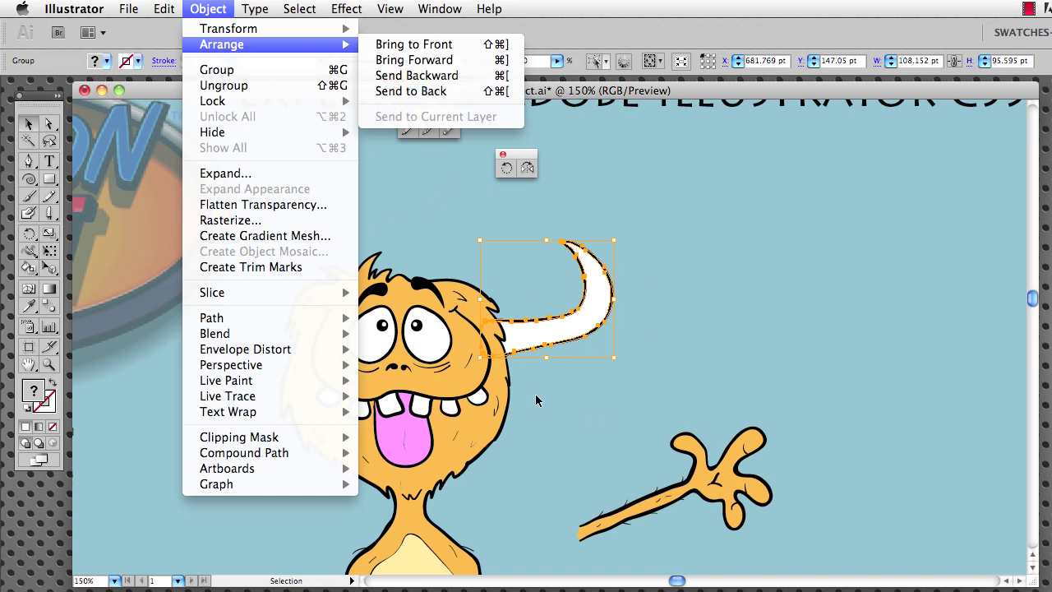
{"action": "left_click", "coordinate": [471, 236]}
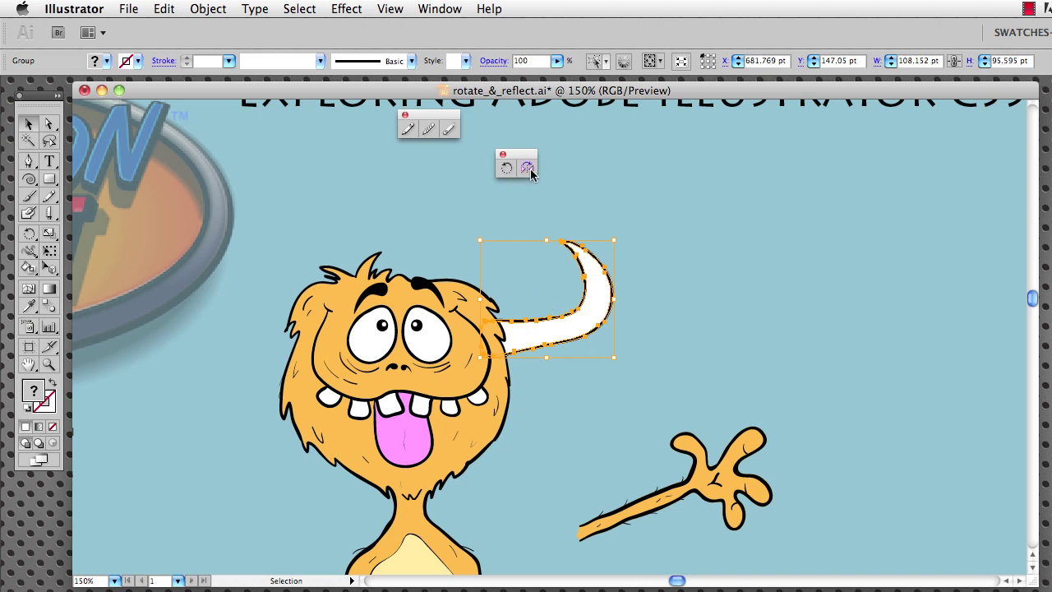
Reflect a copy of the horn across a vertical 90° axis centered between the monster's eyes
{"action": "left_click", "coordinate": [527, 169]}
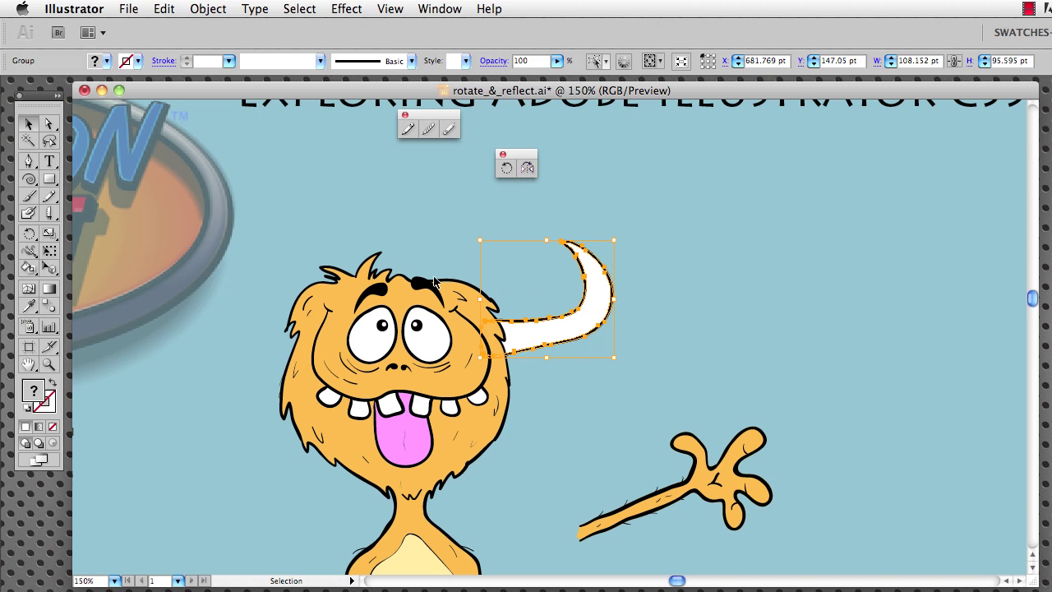
{"action": "left_click", "coordinate": [527, 170]}
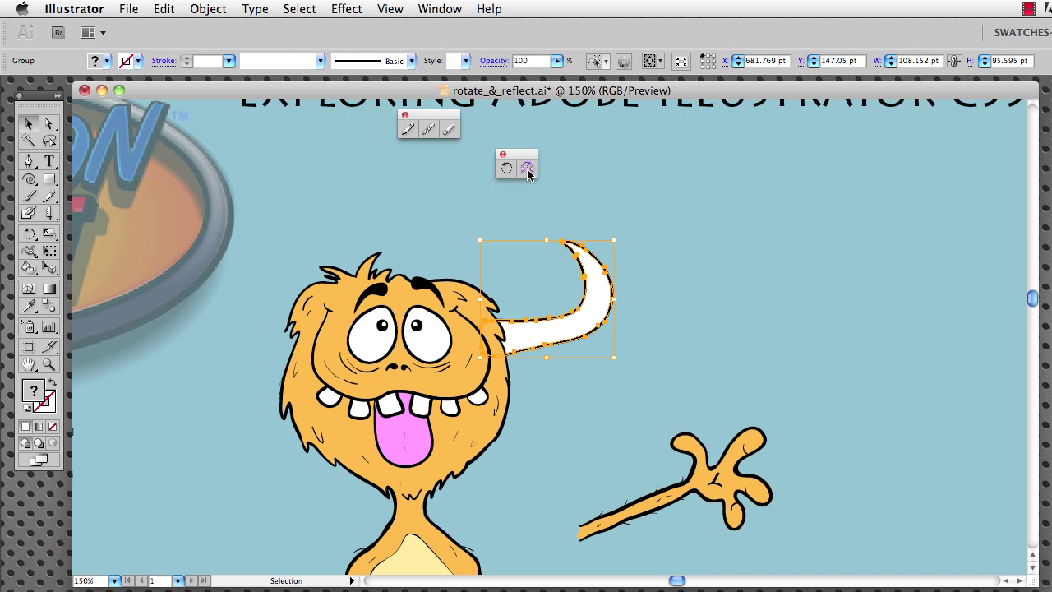
{"action": "left_click", "coordinate": [527, 170]}
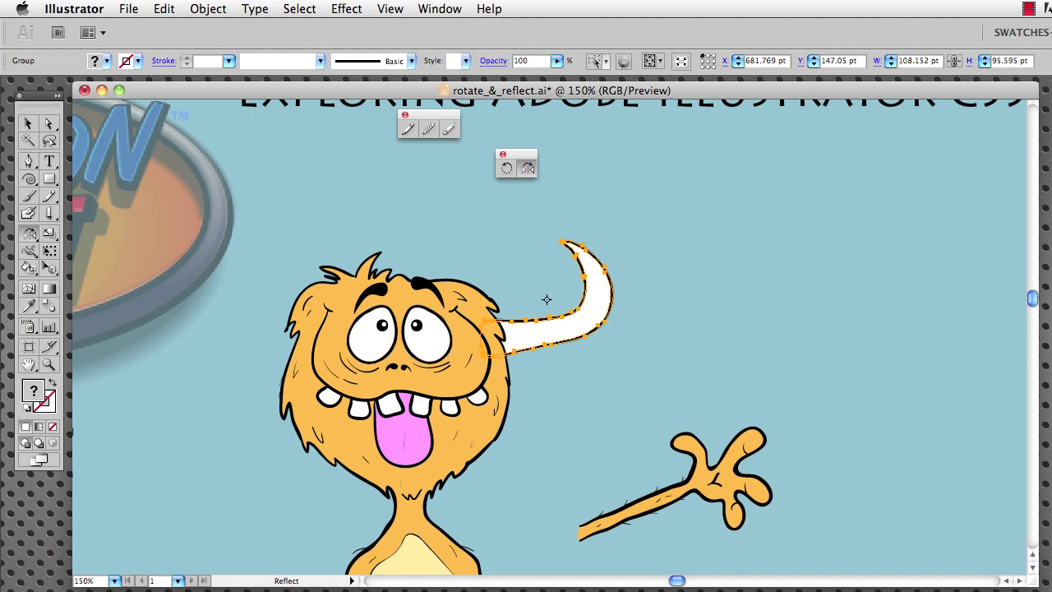
{"action": "left_click", "coordinate": [402, 330], "text": "alt"}
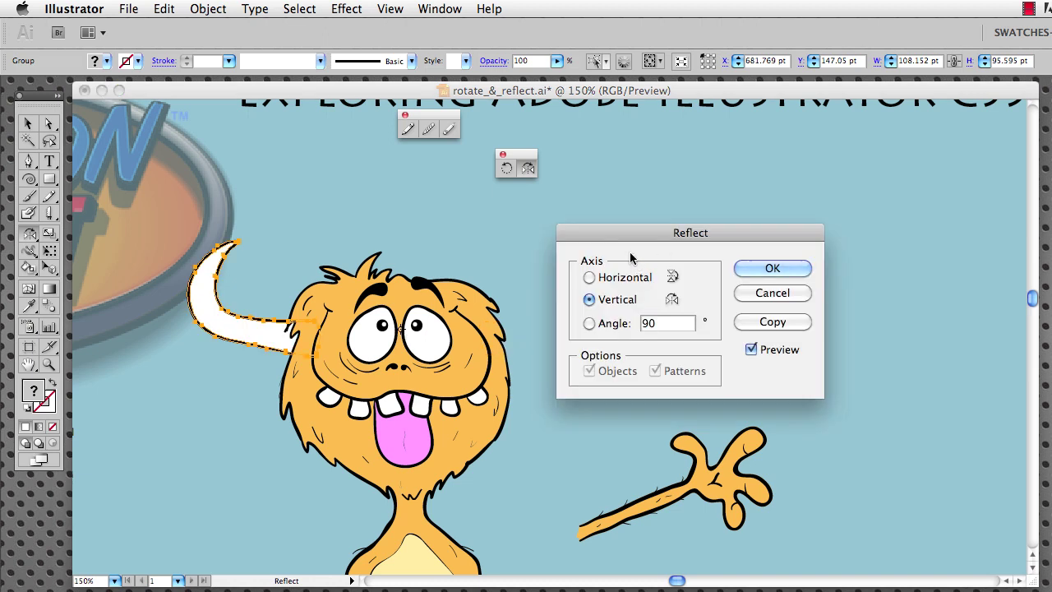
{"action": "left_click", "coordinate": [754, 326]}
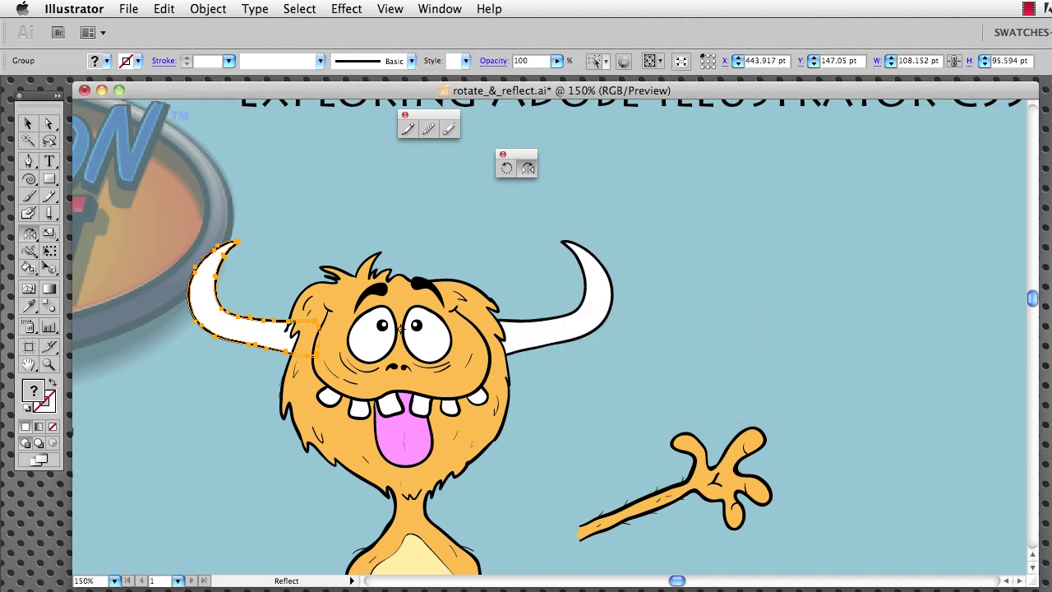
Try to move the monster's head and body group on its own, and undo the move
{"action": "left_click", "coordinate": [623, 430]}
{"action": "left_click_drag", "start_coordinate": [623, 430], "coordinate": [615, 361]}
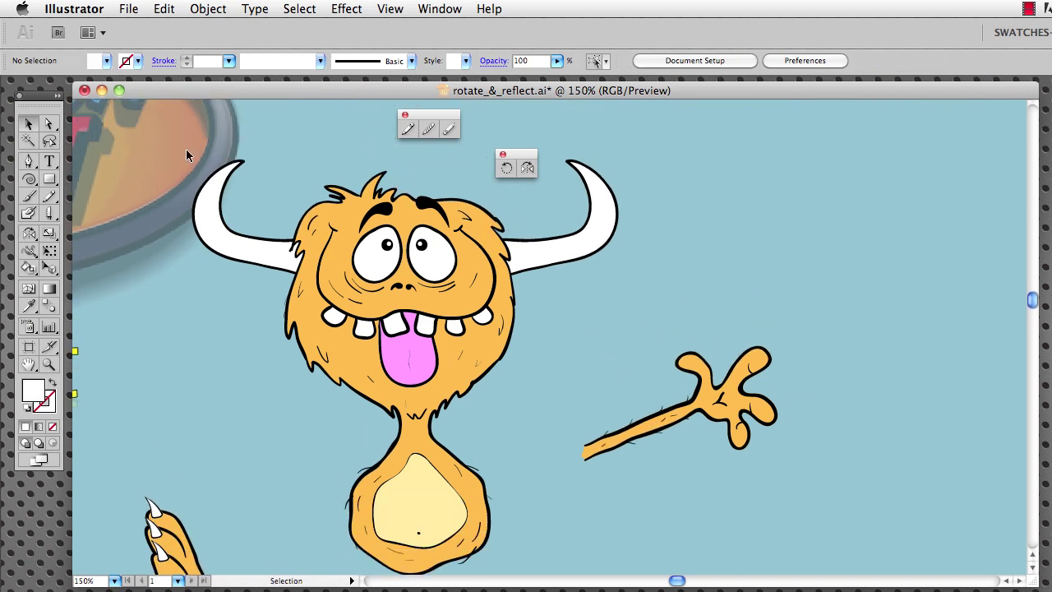
{"action": "left_click_drag", "start_coordinate": [167, 155], "coordinate": [632, 359]}
{"action": "scroll", "coordinate": [531, 517], "scroll_direction": "down", "scroll_amount": 5}
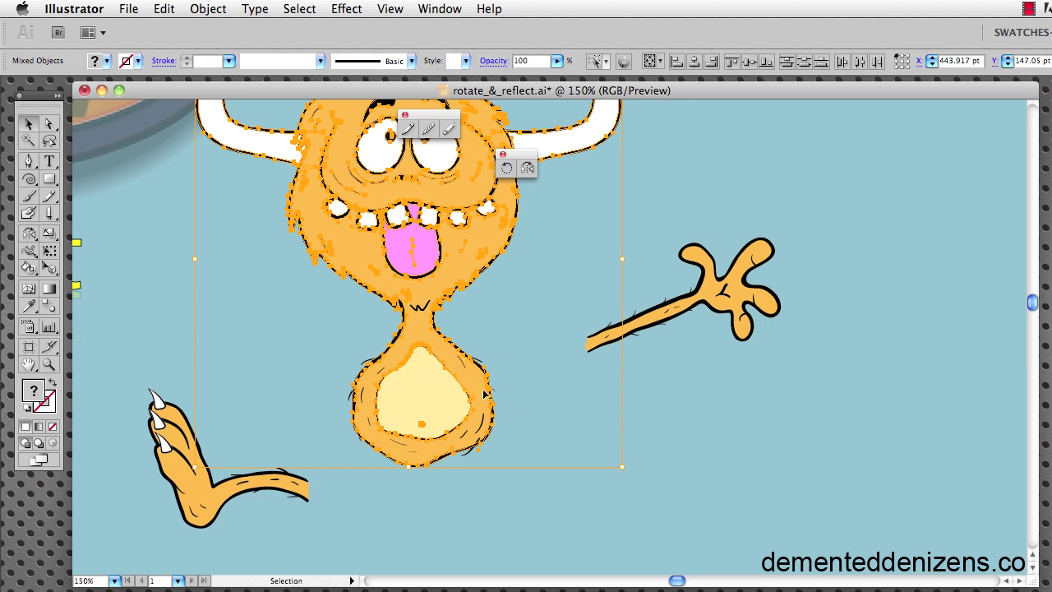
{"action": "left_click", "coordinate": [521, 296]}
{"action": "left_click_drag", "start_coordinate": [502, 271], "coordinate": [498, 303]}
{"action": "key", "text": "super+z"}
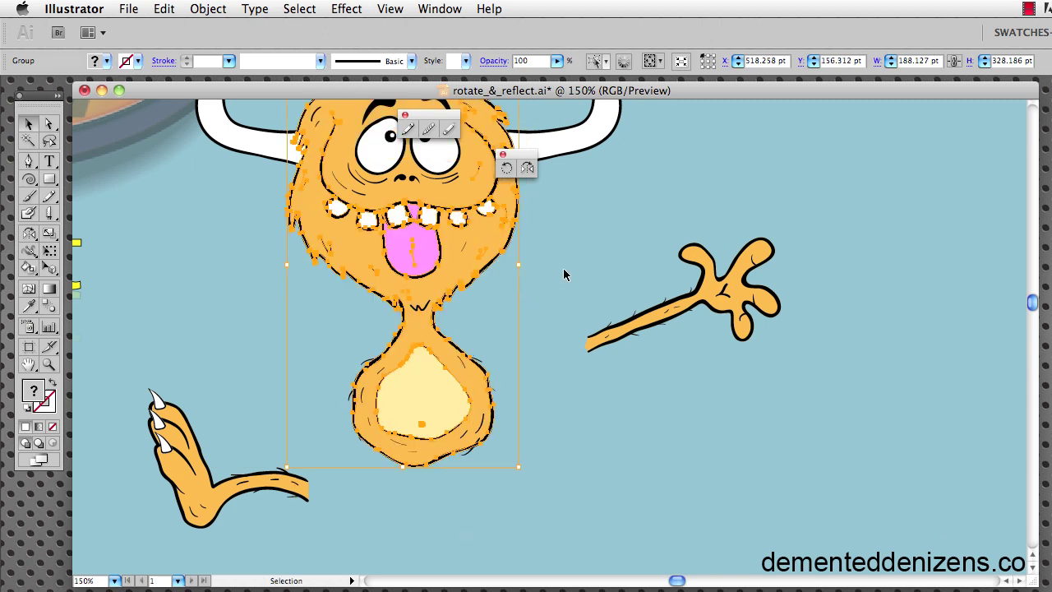
Lasso around the monster's horns, head, face and body to select all of them, and group them
{"action": "scroll", "coordinate": [117, 178], "scroll_direction": "up", "scroll_amount": 3}
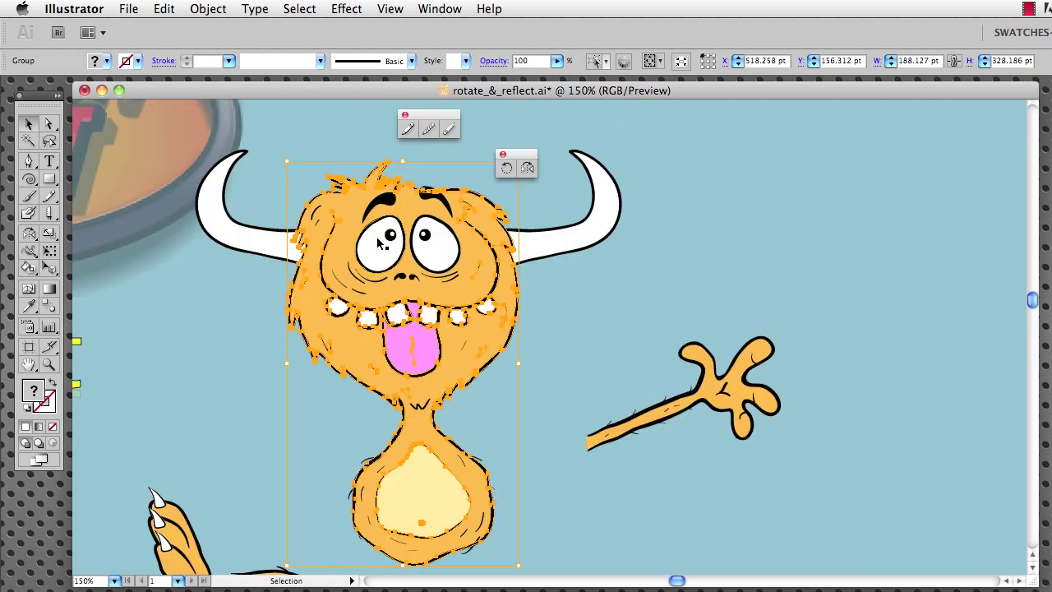
{"action": "key", "text": "q"}
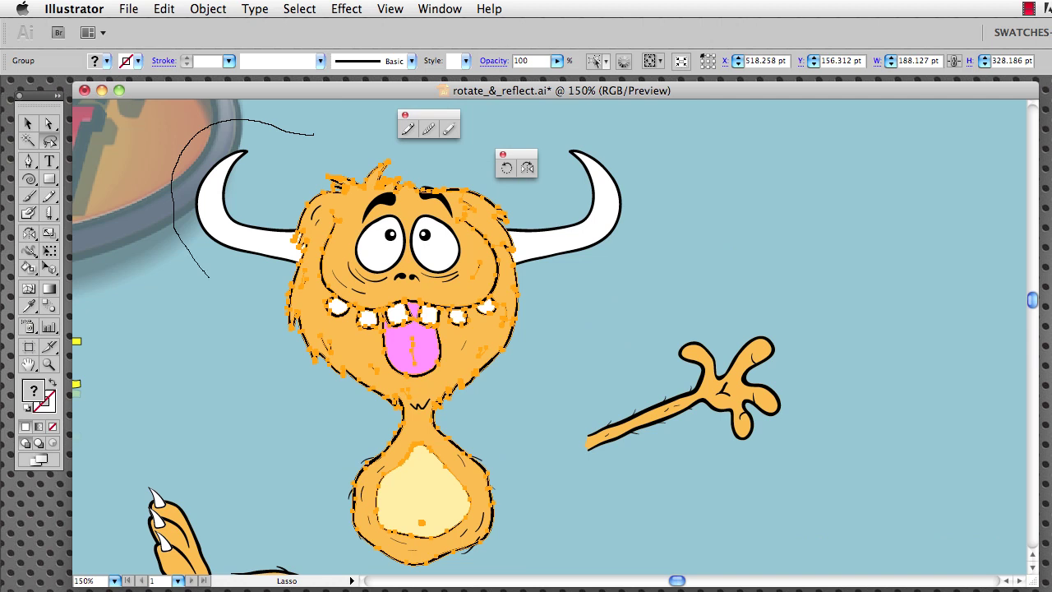
{"action": "mouse_move", "coordinate": [272, 362]}
{"action": "left_mouse_down"}
{"action": "mouse_move", "coordinate": [300, 432]}
{"action": "mouse_move", "coordinate": [302, 488]}
{"action": "left_mouse_up"}
{"action": "mouse_move", "coordinate": [531, 493]}
{"action": "left_mouse_down"}
{"action": "mouse_move", "coordinate": [532, 452]}
{"action": "mouse_move", "coordinate": [555, 386]}
{"action": "mouse_move", "coordinate": [638, 293]}
{"action": "mouse_move", "coordinate": [667, 191]}
{"action": "mouse_move", "coordinate": [617, 141]}
{"action": "left_mouse_up"}
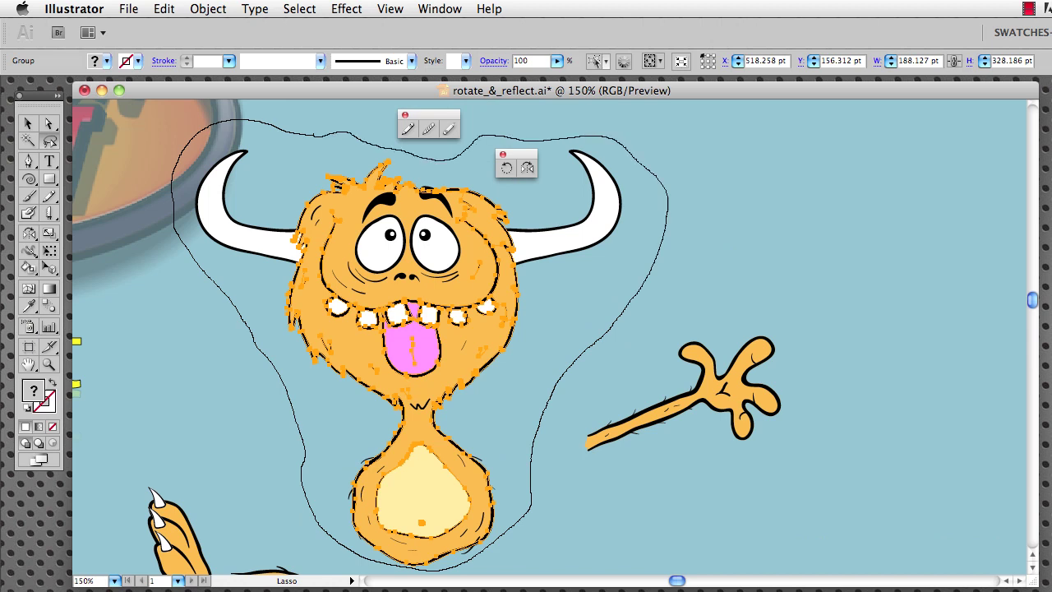
{"action": "left_click_drag", "start_coordinate": [345, 131], "coordinate": [316, 134]}
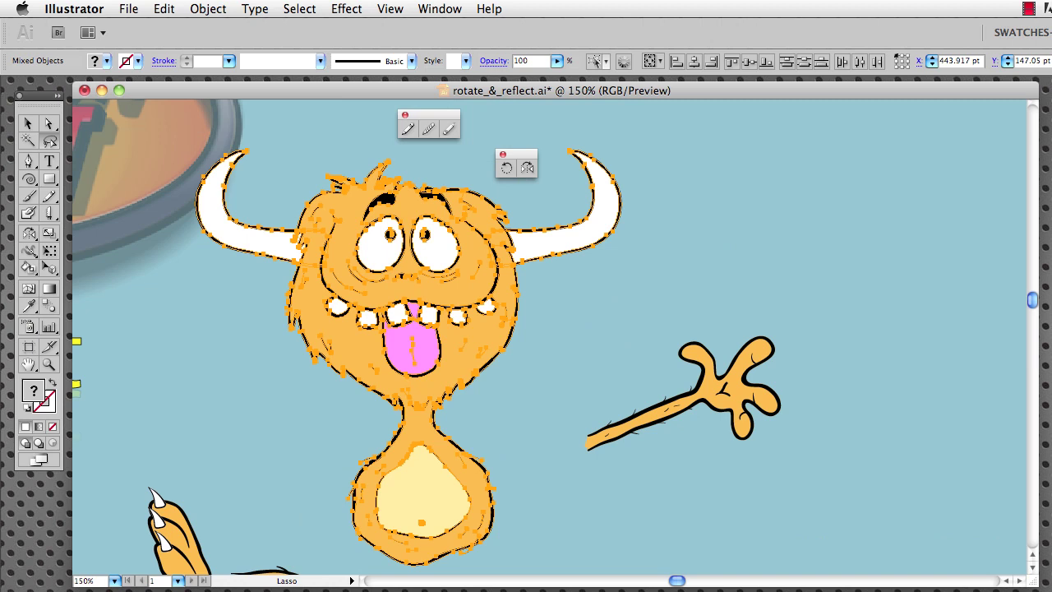
{"action": "key", "text": "super+g"}
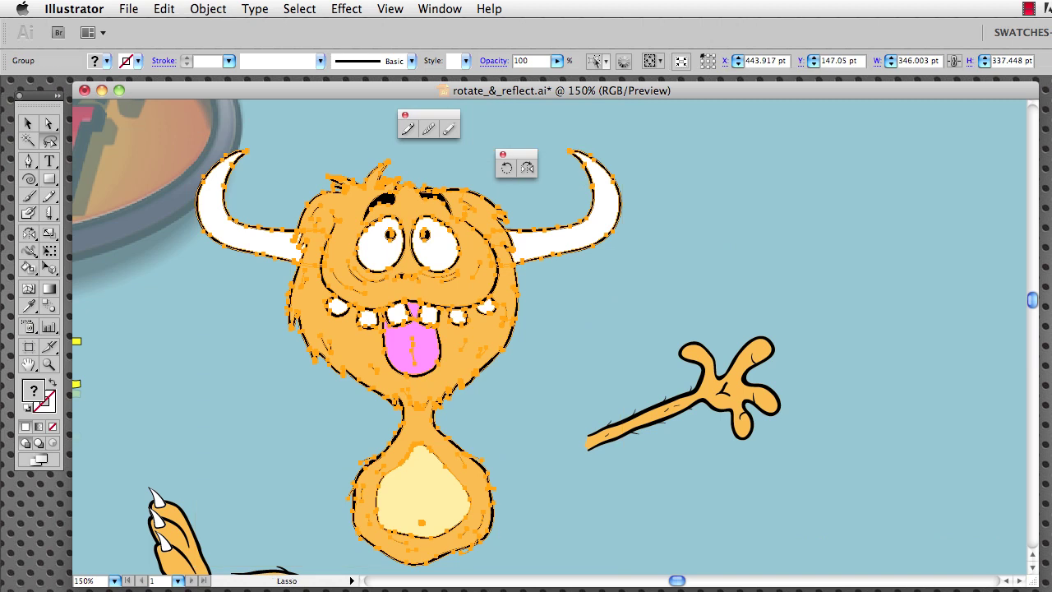
Move the grouped monster slightly to the right, closer to the loose arm, and deselect it
{"action": "key", "text": "v"}
{"action": "left_click", "coordinate": [658, 198]}
{"action": "mouse_move", "coordinate": [464, 318]}
{"action": "left_mouse_down"}
{"action": "mouse_move", "coordinate": [466, 290]}
{"action": "mouse_move", "coordinate": [479, 296]}
{"action": "mouse_move", "coordinate": [452, 301]}
{"action": "left_mouse_up"}
{"action": "left_click", "coordinate": [674, 275]}
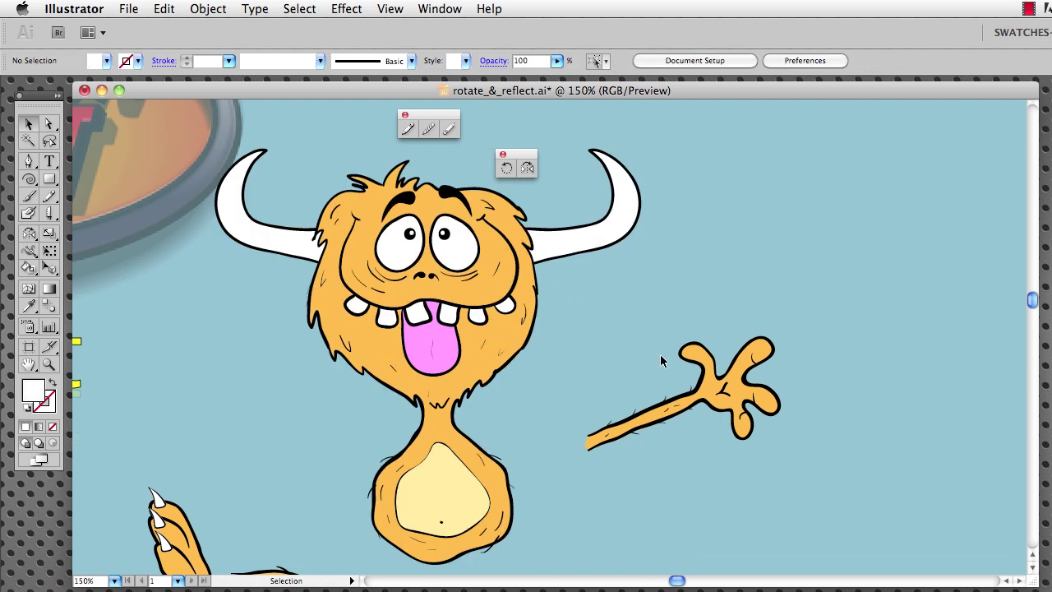
Bring the loose arm to the front and place its end against the right side of the monster's body as a shoulder
{"action": "left_click_drag", "start_coordinate": [719, 385], "coordinate": [626, 398]}
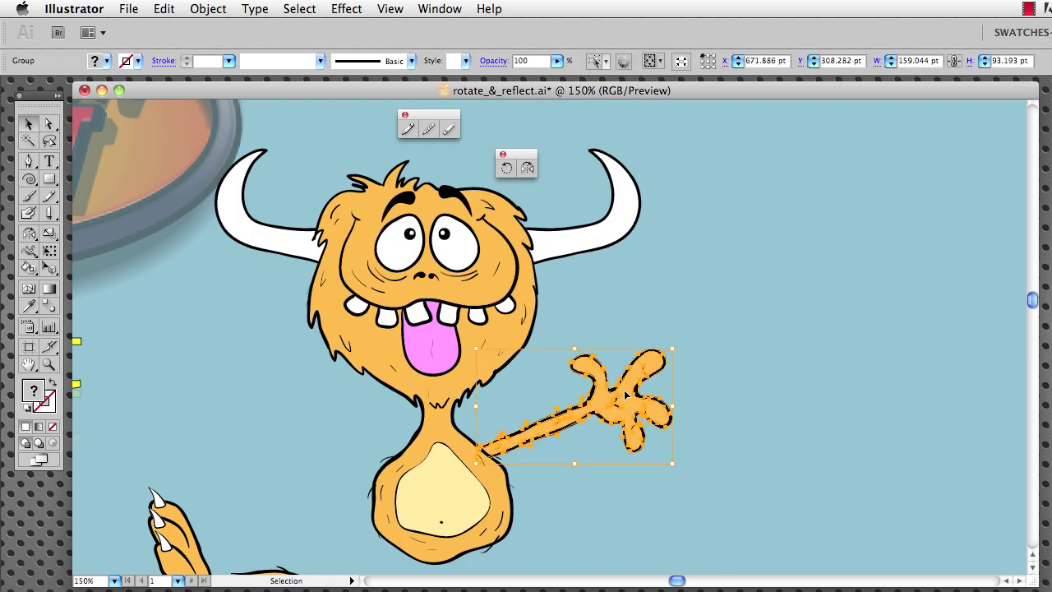
{"action": "left_click", "coordinate": [209, 10]}
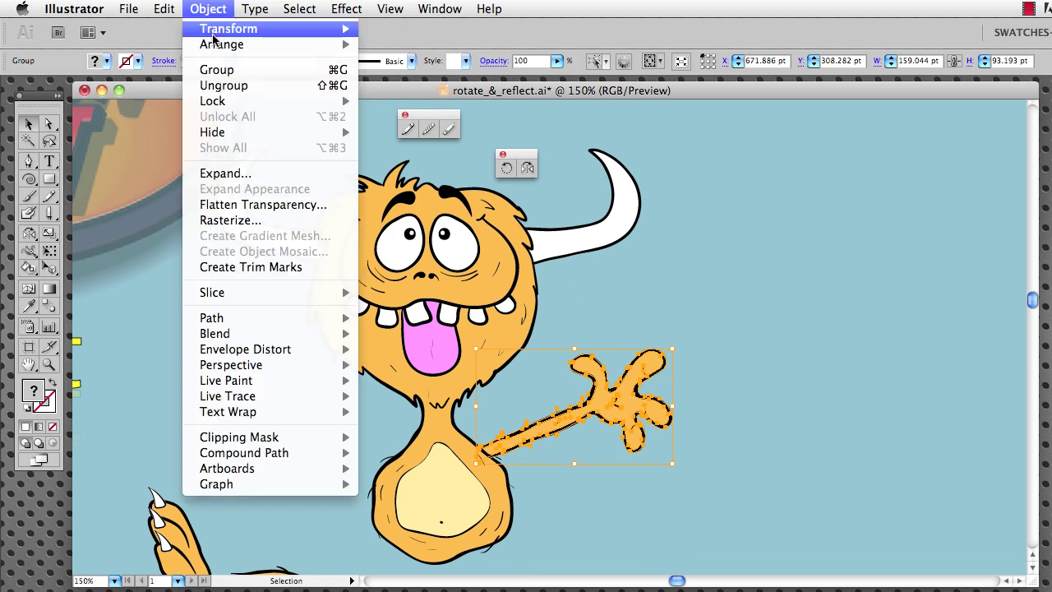
{"action": "mouse_move", "coordinate": [232, 45]}
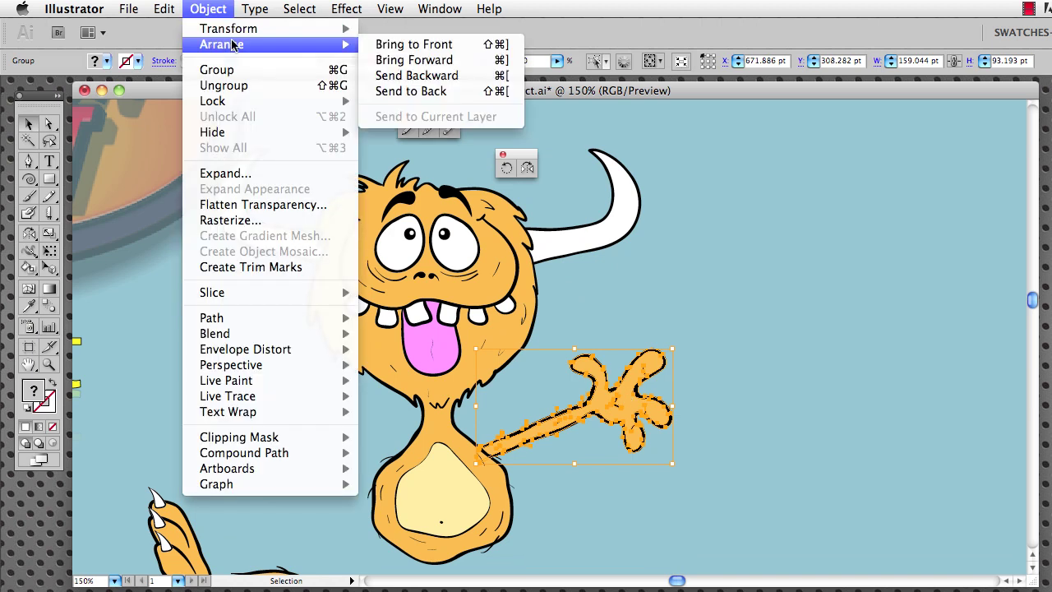
{"action": "left_click", "coordinate": [442, 44]}
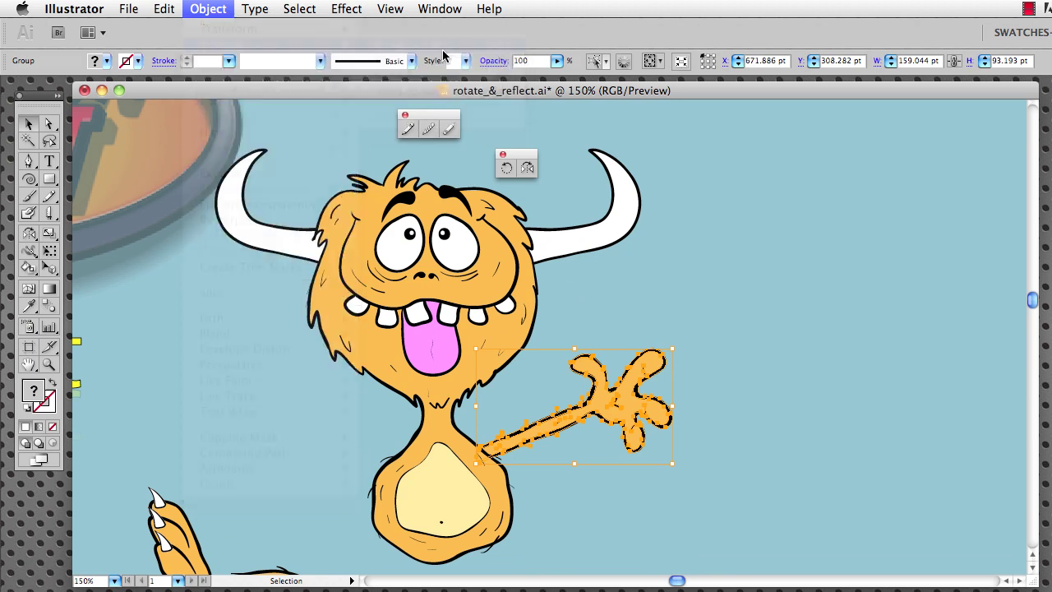
{"action": "left_click_drag", "start_coordinate": [633, 399], "coordinate": [647, 418]}
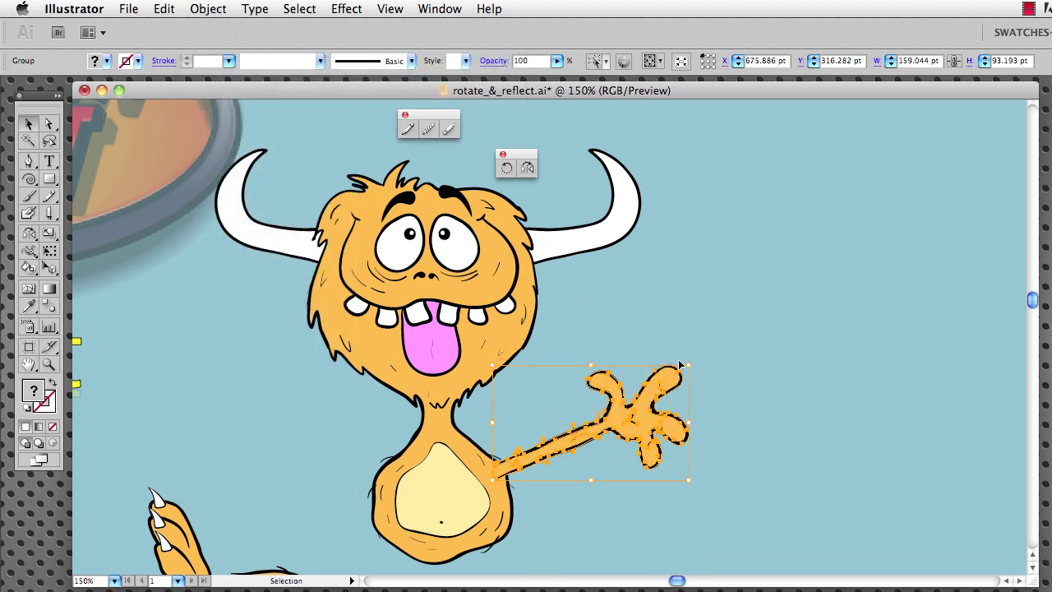
{"action": "left_click", "coordinate": [573, 441]}
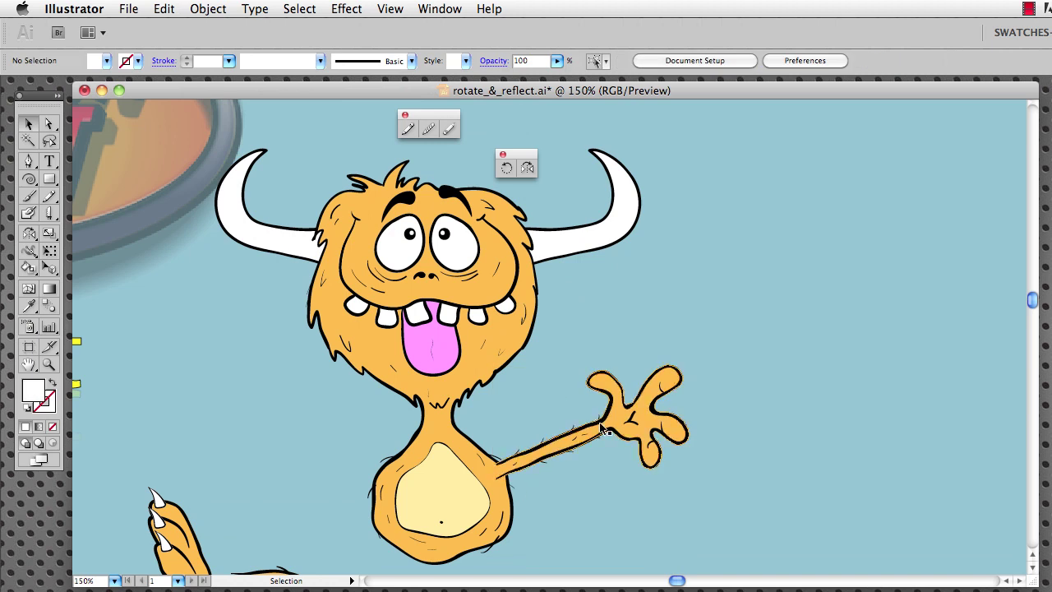
Reflect a copy of the arm across a vertical 90° axis centered on the belly, and deselect it
{"action": "left_click", "coordinate": [656, 465]}
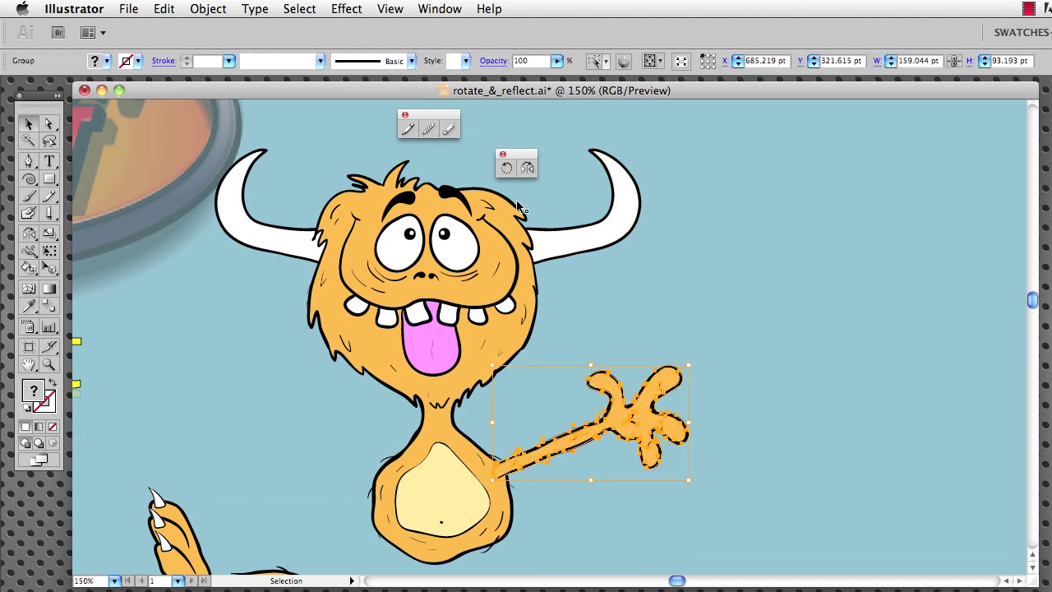
{"action": "left_click", "coordinate": [529, 170]}
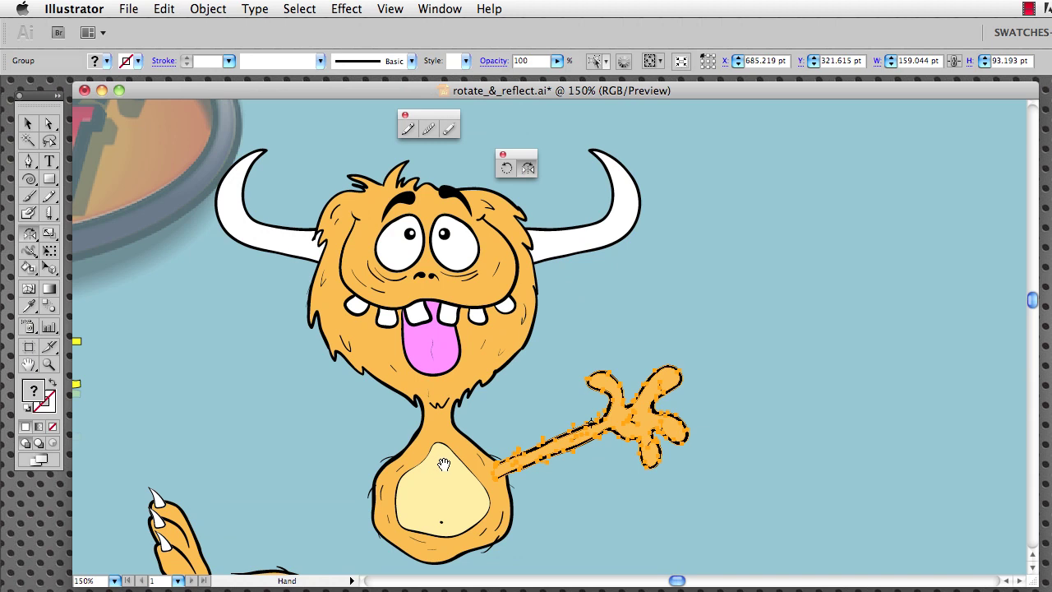
{"action": "key", "text": "o"}
{"action": "left_click", "coordinate": [442, 473], "text": "alt"}
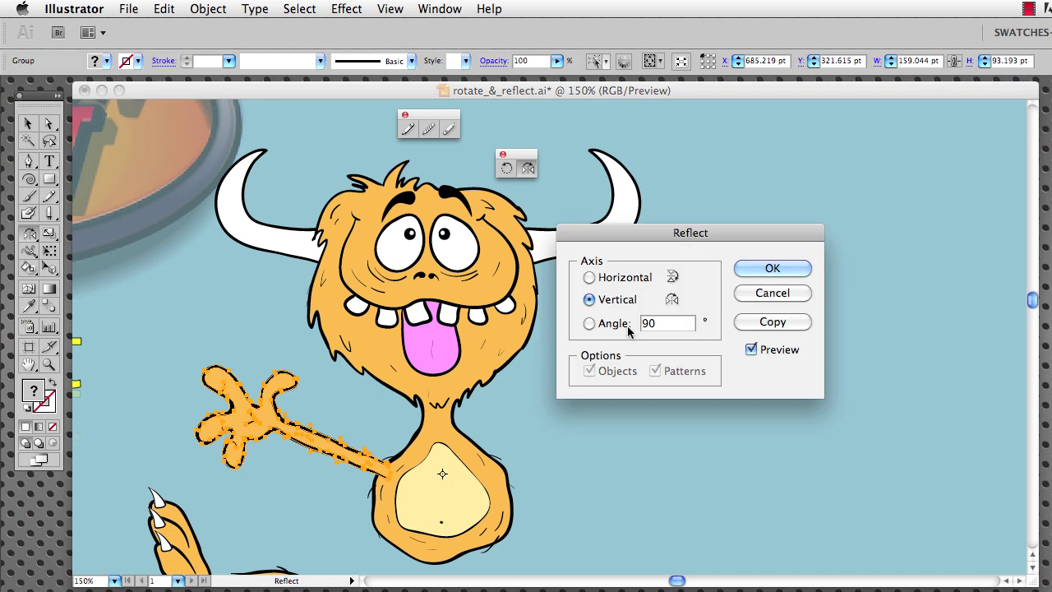
{"action": "left_click_drag", "start_coordinate": [633, 236], "coordinate": [773, 160]}
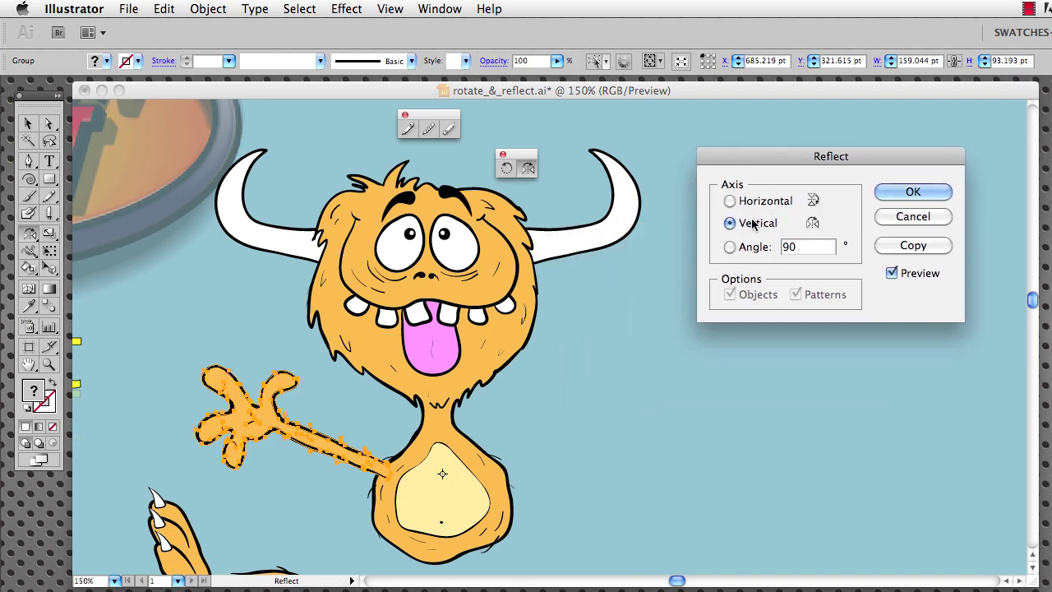
{"action": "left_click", "coordinate": [904, 245]}
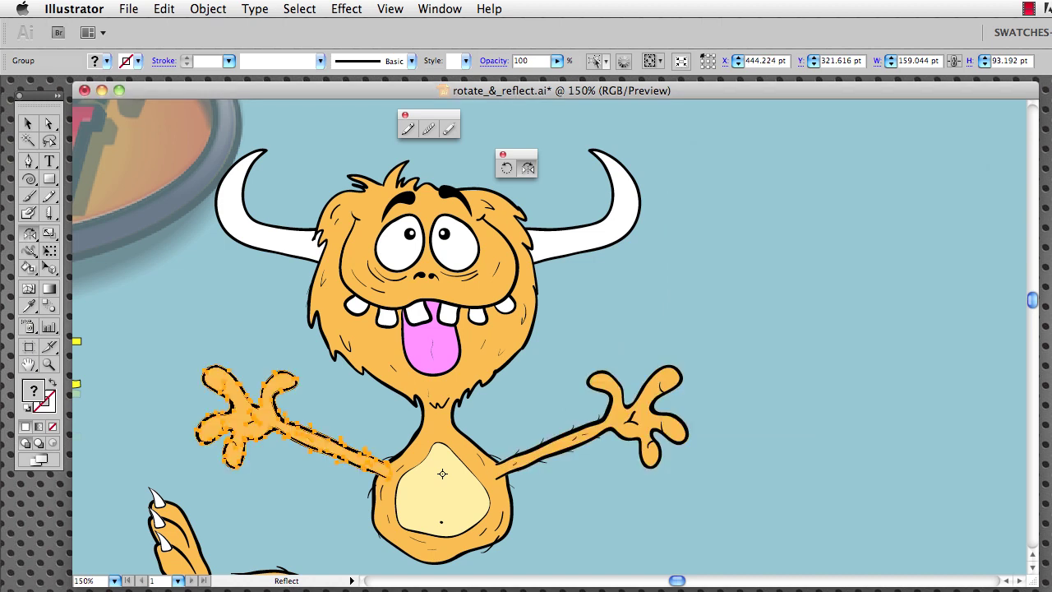
{"action": "key", "text": "v"}
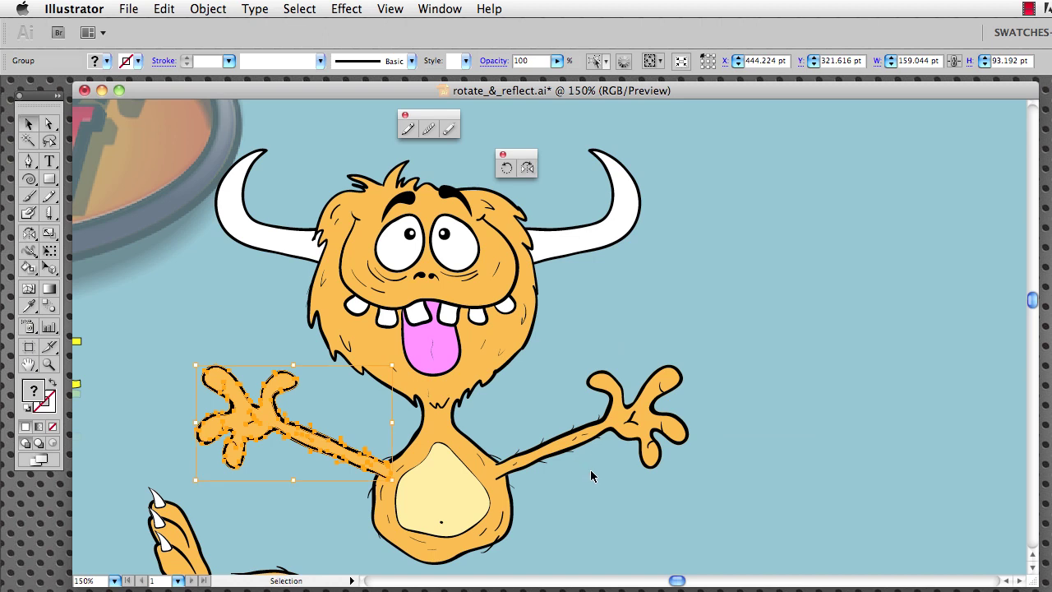
{"action": "key", "text": "shift+super+a"}
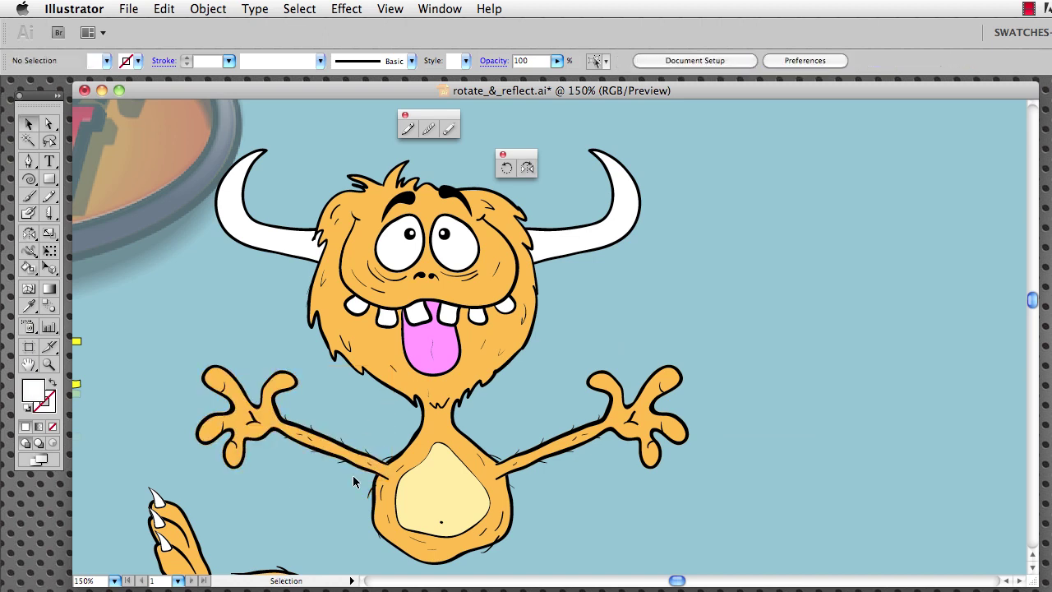
Select the monster's body together with both arms and group them
{"action": "key", "text": "space"}
{"action": "left_click_drag", "start_coordinate": [567, 490], "coordinate": [584, 443]}
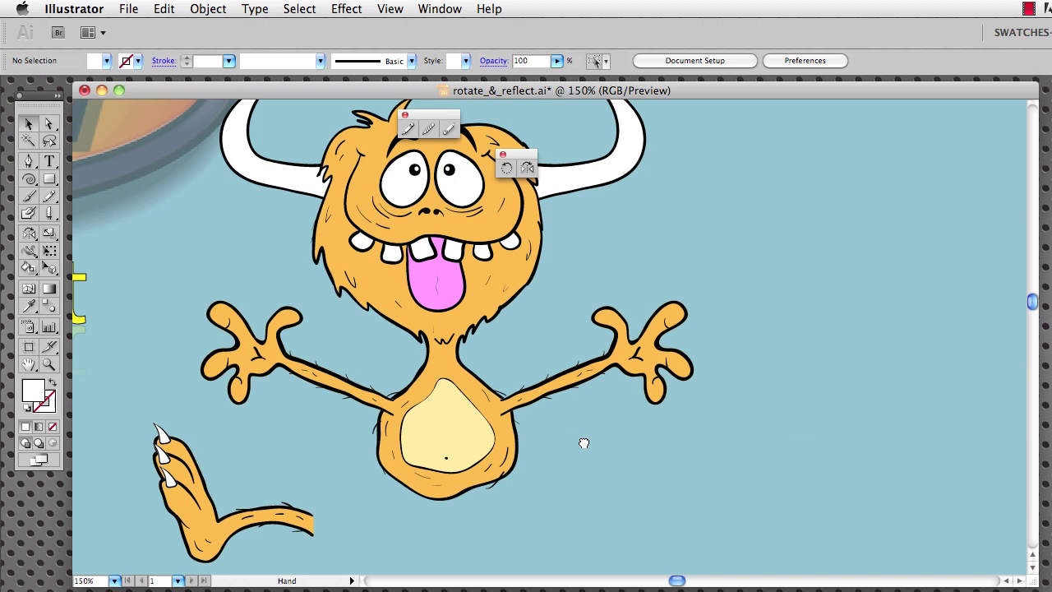
{"action": "left_click", "coordinate": [385, 264]}
{"action": "left_click", "coordinate": [306, 372], "text": "shift"}
{"action": "left_click", "coordinate": [575, 378], "text": "shift"}
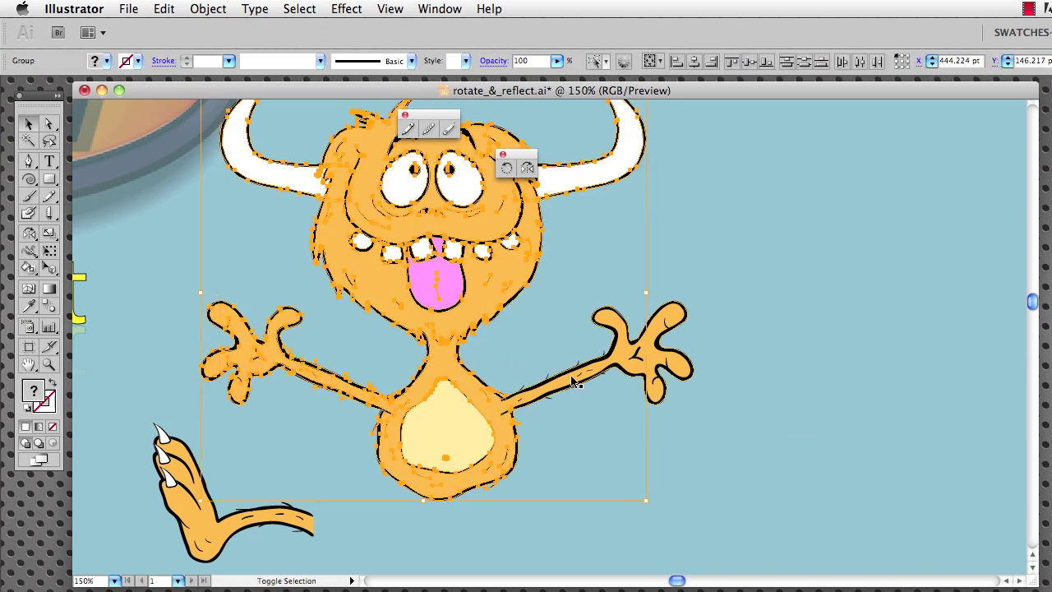
{"action": "left_click", "coordinate": [210, 9]}
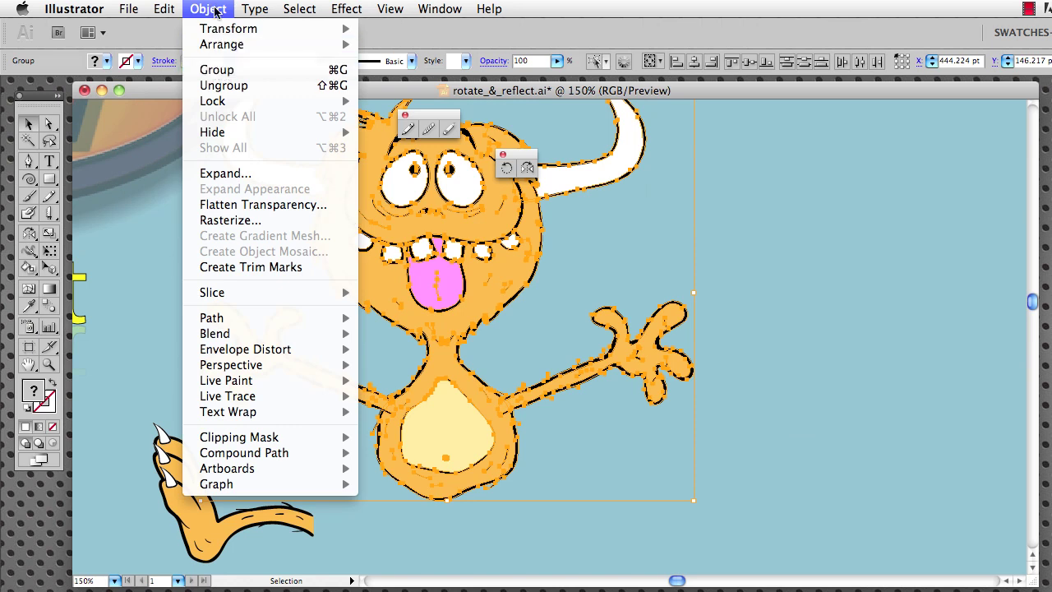
{"action": "left_click", "coordinate": [220, 70]}
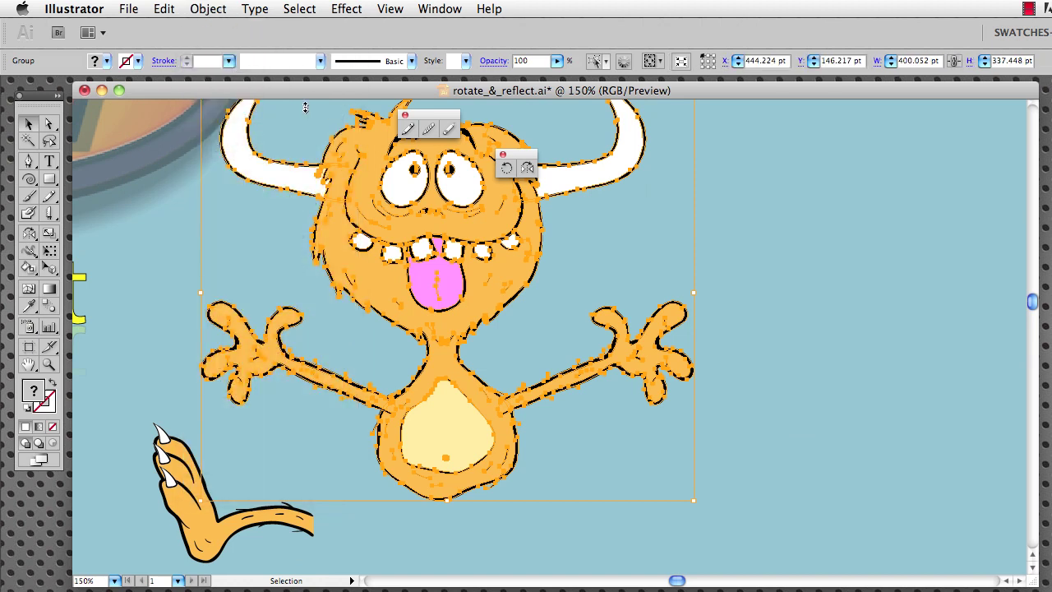
Reposition the grouped monster above the loose leg and attach the leg's end to the lower left of the body
{"action": "left_click", "coordinate": [782, 220]}
{"action": "left_click_drag", "start_coordinate": [500, 260], "coordinate": [603, 285]}
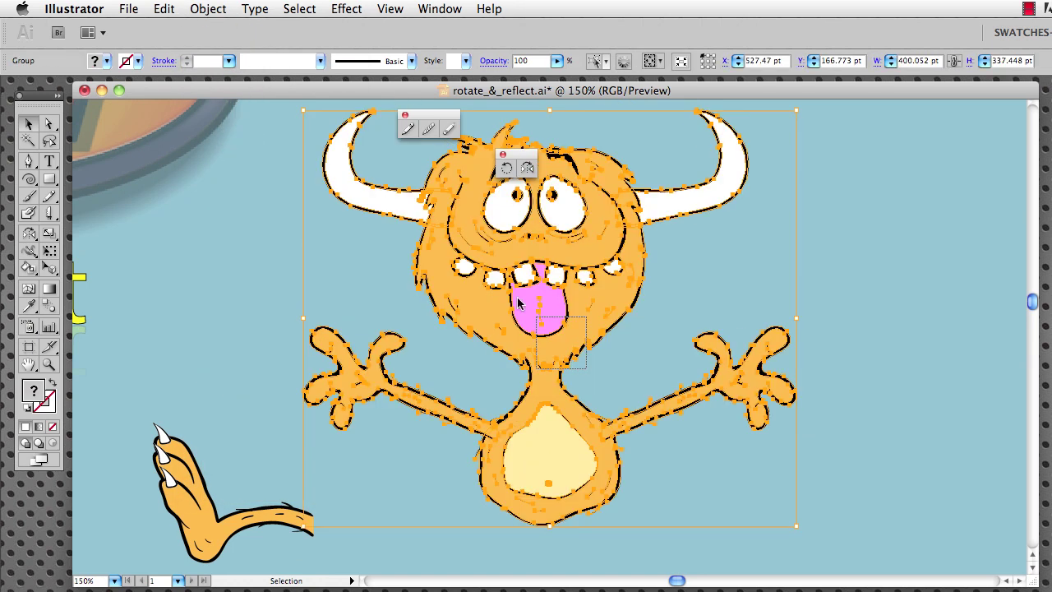
{"action": "left_click_drag", "start_coordinate": [576, 378], "coordinate": [493, 313]}
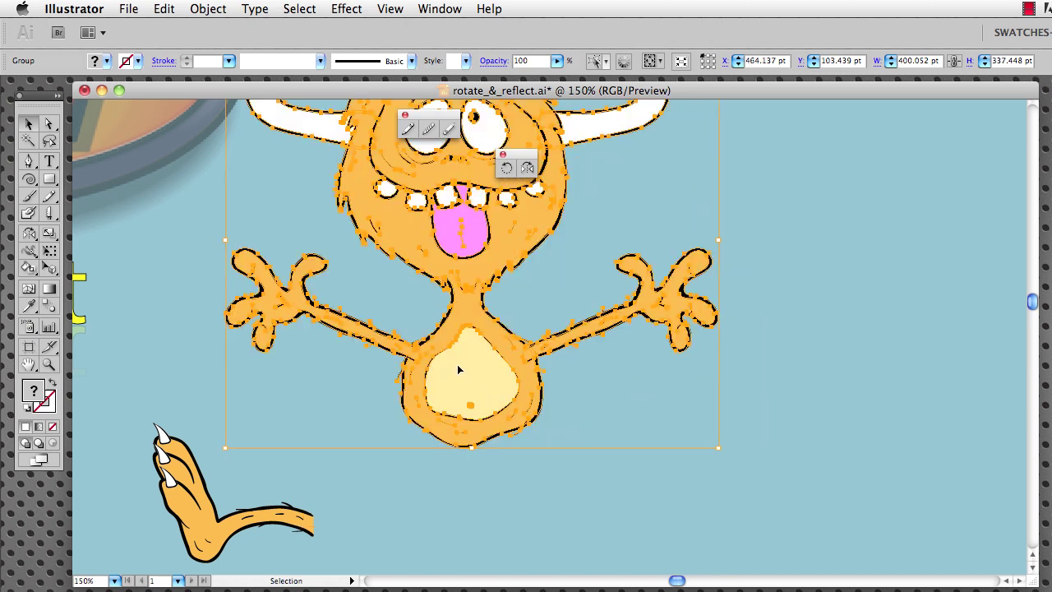
{"action": "left_click", "coordinate": [568, 447]}
{"action": "left_click_drag", "start_coordinate": [470, 395], "coordinate": [472, 401]}
{"action": "left_click_drag", "start_coordinate": [306, 518], "coordinate": [384, 454]}
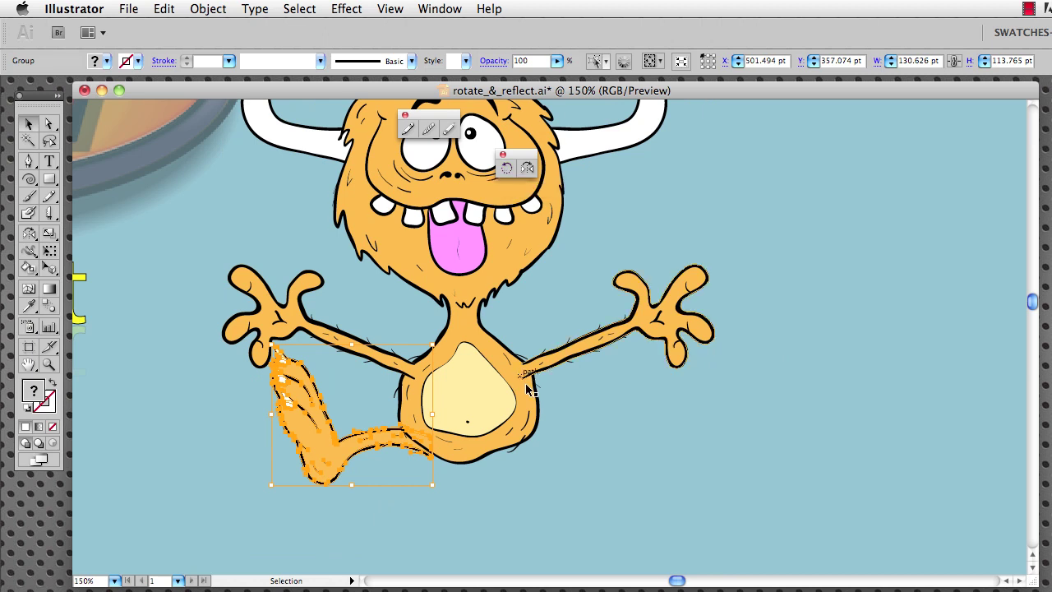
Try rotating the leg freehand about its hip until it stands below the body with the foot flat, and undo the rotation
{"action": "key", "text": "r"}
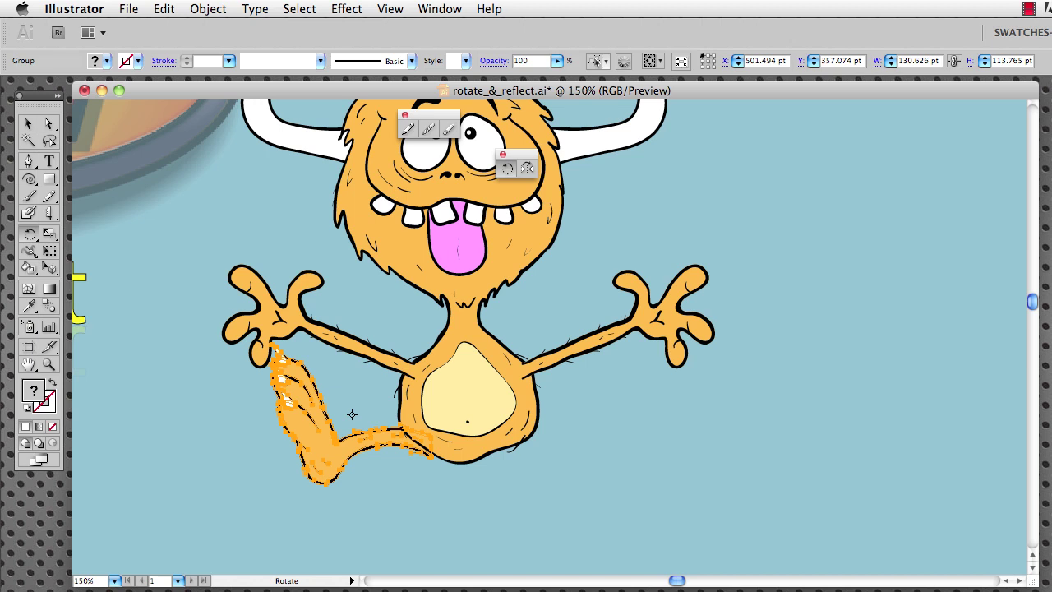
{"action": "left_click", "coordinate": [419, 438]}
{"action": "left_click_drag", "start_coordinate": [266, 451], "coordinate": [389, 549]}
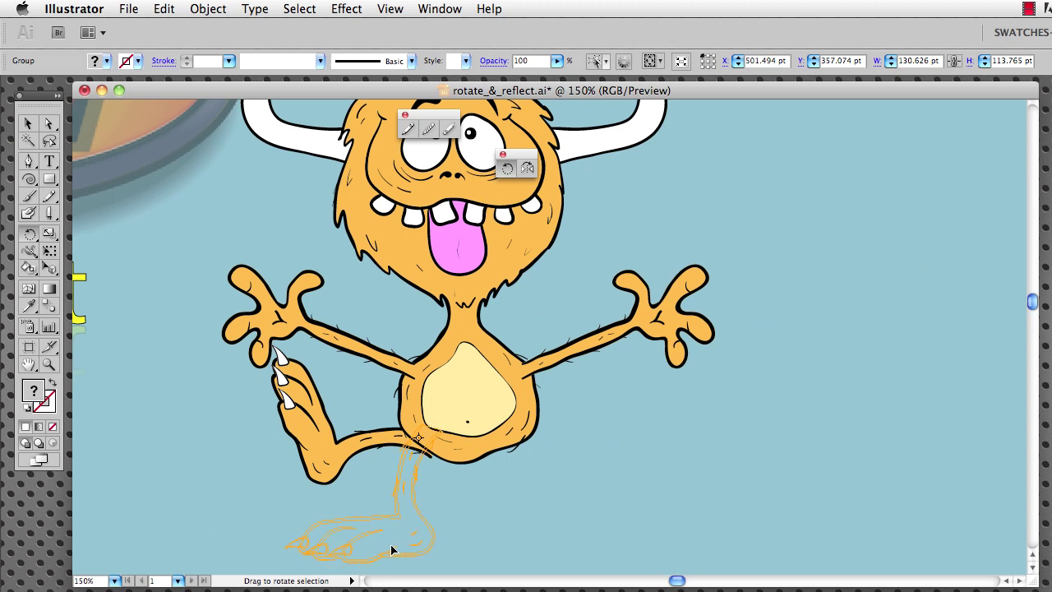
{"action": "left_click_drag", "start_coordinate": [392, 551], "coordinate": [392, 551]}
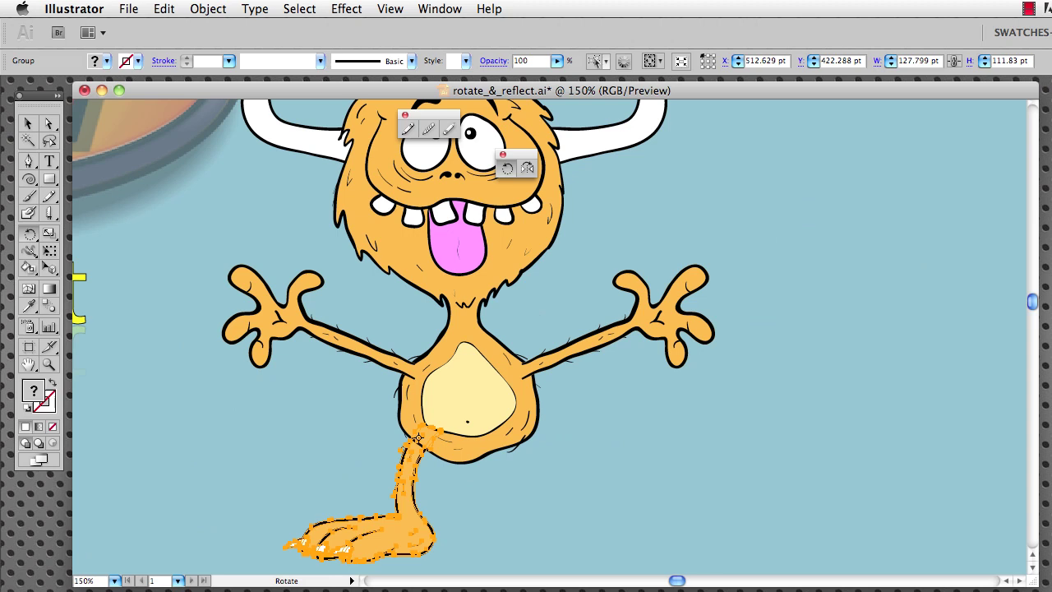
{"action": "key", "text": "v"}
{"action": "left_click", "coordinate": [574, 475]}
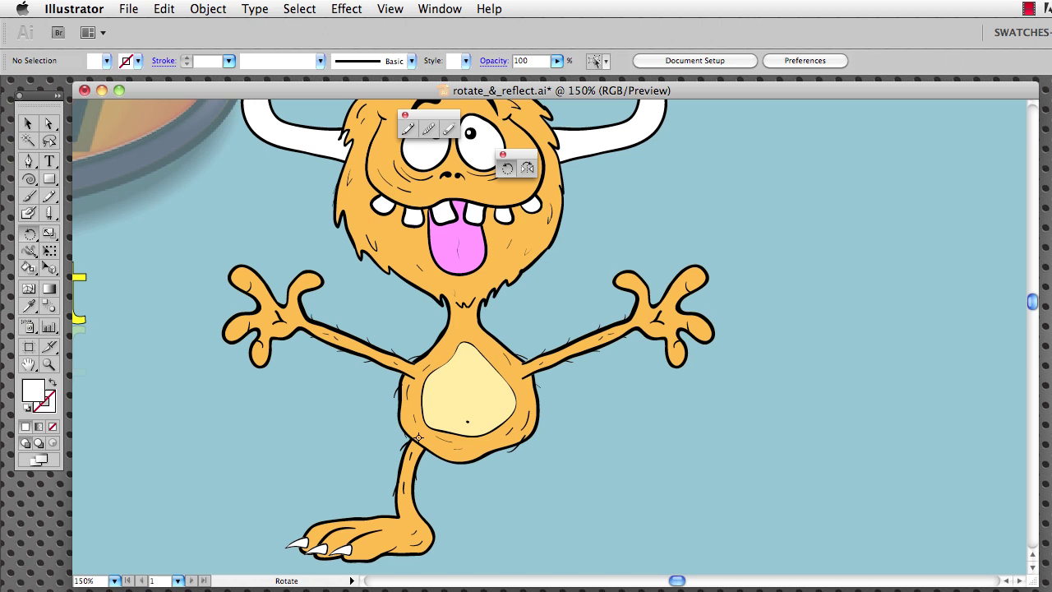
{"action": "key", "text": "super+shift+z"}
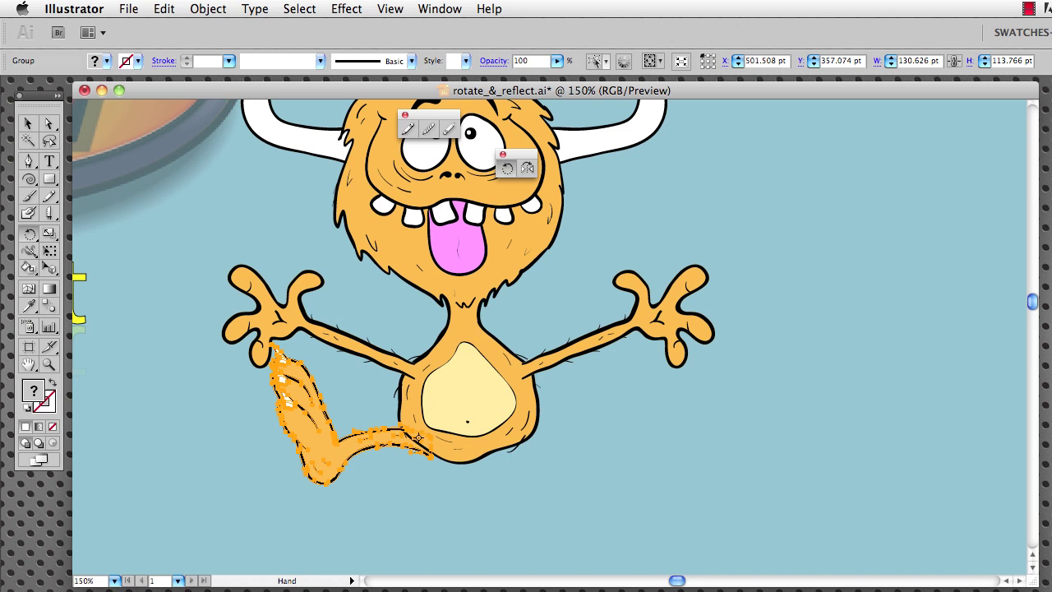
Start a numeric rotation of the leg about its hip joint and preview negative angles from -26° to about -35°
{"action": "left_click", "coordinate": [425, 448], "text": "alt"}
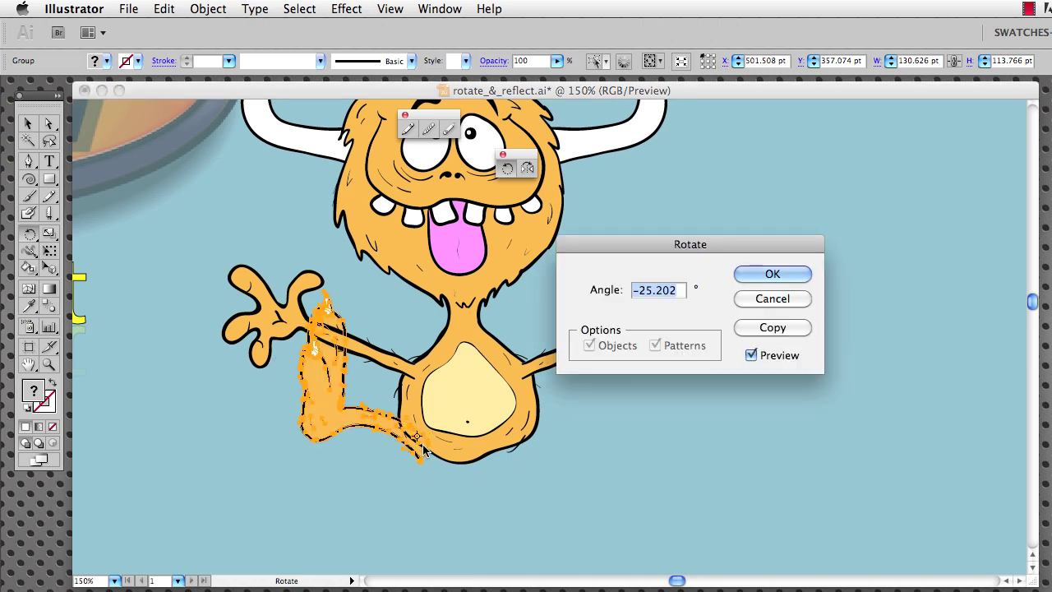
{"action": "left_click_drag", "start_coordinate": [665, 245], "coordinate": [823, 121]}
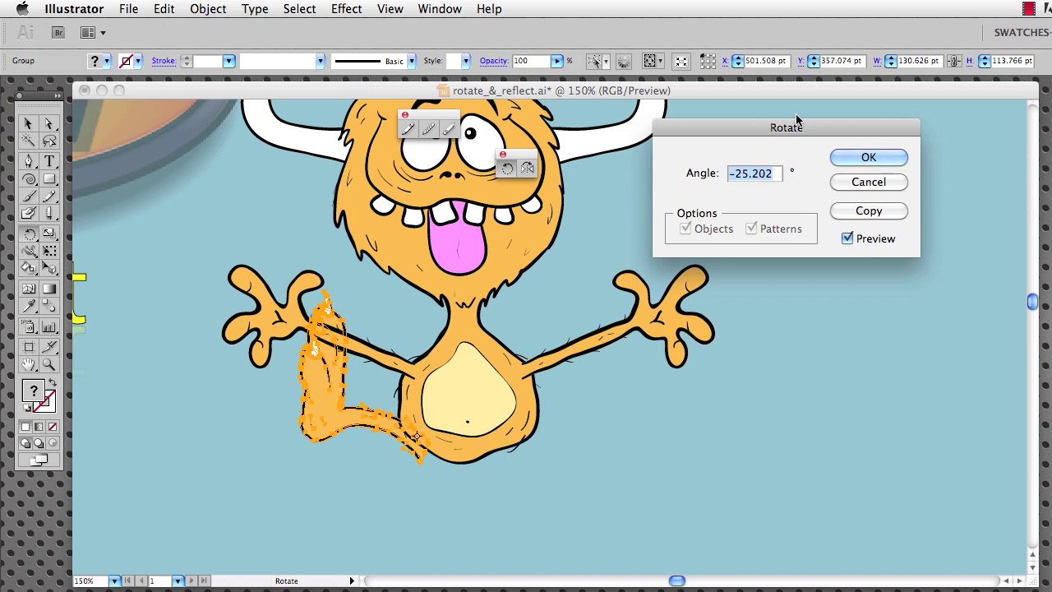
{"action": "type", "text": "-26"}
{"action": "key", "text": "Tab"}
{"action": "key", "text": "Down"}
{"action": "key", "text": "Down"}
{"action": "key", "text": "Down"}
{"action": "key", "text": "Down"}
{"action": "key", "text": "Down"}
{"action": "key", "text": "Down"}
{"action": "key", "text": "Down"}
{"action": "key", "text": "Down"}
{"action": "key", "text": "Down"}
{"action": "key", "text": "Down"}
{"action": "key", "text": "Down"}
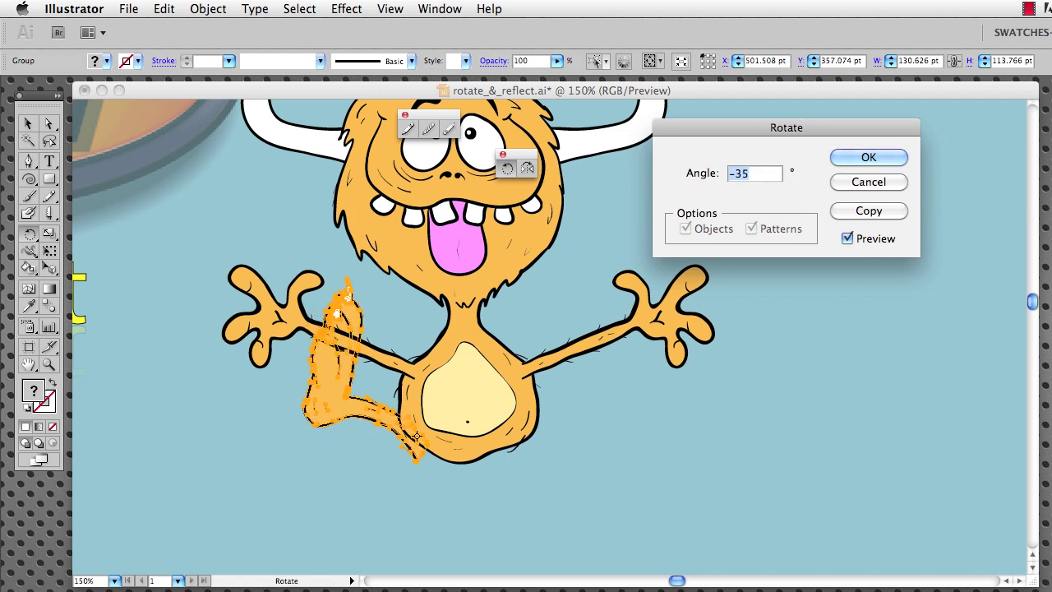
{"action": "key", "text": "Down"}
Preview the leg's rotation about its hip in 1° increments upward, from the negative angles through zero into positive angles
{"action": "key", "text": "Up"}
{"action": "key", "text": "Up"}
{"action": "key", "text": "Up"}
{"action": "key", "text": "Up"}
{"action": "key", "text": "Up"}
{"action": "key", "text": "Up"}
{"action": "key", "text": "Up"}
{"action": "key", "text": "Up"}
{"action": "key", "text": "Up"}
{"action": "key", "text": "Up"}
{"action": "key", "text": "Up"}
{"action": "key", "text": "Up"}
{"action": "key", "text": "Up"}
{"action": "key", "text": "Up"}
{"action": "key", "text": "Up"}
{"action": "key", "text": "Up"}
{"action": "key", "text": "Up"}
{"action": "key", "text": "Up"}
{"action": "key", "text": "Up"}
{"action": "key", "text": "Up"}
{"action": "key", "text": "Up"}
{"action": "key", "text": "Up"}
{"action": "key", "text": "Up"}
{"action": "key", "text": "Up"}
{"action": "key", "text": "Up"}
{"action": "key", "text": "Up"}
{"action": "key", "text": "Up"}
{"action": "key", "text": "Up"}
{"action": "key", "text": "Up"}
{"action": "key", "text": "Up"}
{"action": "key", "text": "Up"}
{"action": "key", "text": "Up"}
{"action": "key", "text": "Up"}
{"action": "key", "text": "Up"}
{"action": "key", "text": "Up"}
{"action": "key", "text": "Up"}
{"action": "key", "text": "Up"}
{"action": "key", "text": "Up"}
{"action": "key", "text": "Up"}
{"action": "key", "text": "Up"}
{"action": "key", "text": "Up"}
{"action": "key", "text": "Up"}
{"action": "key", "text": "Up"}
{"action": "key", "text": "Up"}
{"action": "key", "text": "Up"}
{"action": "key", "text": "Up"}
{"action": "key", "text": "Up"}
{"action": "key", "text": "Up"}
{"action": "key", "text": "Up"}
{"action": "key", "text": "Up"}
{"action": "key", "text": "Up"}
{"action": "key", "text": "Up"}
{"action": "key", "text": "Up"}
{"action": "key", "text": "Up"}
{"action": "key", "text": "Up"}
{"action": "key", "text": "Up"}
{"action": "key", "text": "Up"}
{"action": "key", "text": "Up"}
{"action": "key", "text": "Up"}
{"action": "key", "text": "Up"}
{"action": "key", "text": "Up"}
{"action": "key", "text": "Up"}
{"action": "key", "text": "Up"}
{"action": "key", "text": "Up"}
{"action": "key", "text": "Up"}
{"action": "key", "text": "Up"}
{"action": "key", "text": "Up"}
{"action": "key", "text": "Up"}
{"action": "key", "text": "Up"}
{"action": "key", "text": "Up"}
{"action": "key", "text": "Up"}
{"action": "key", "text": "Up"}
{"action": "key", "text": "Up"}
{"action": "key", "text": "Up"}
{"action": "key", "text": "Up"}
{"action": "key", "text": "Up"}
{"action": "key", "text": "Up"}
{"action": "key", "text": "Up"}
{"action": "key", "text": "Up"}
{"action": "key", "text": "Up"}
{"action": "key", "text": "Up"}
{"action": "key", "text": "Up"}
{"action": "key", "text": "Up"}
{"action": "key", "text": "Up"}
{"action": "key", "text": "Up"}
{"action": "key", "text": "Up"}
{"action": "key", "text": "Up"}
{"action": "key", "text": "Up"}
{"action": "key", "text": "Up"}
{"action": "key", "text": "Up"}
{"action": "key", "text": "Up"}
{"action": "key", "text": "Up"}
{"action": "key", "text": "Up"}
{"action": "key", "text": "Up"}
{"action": "key", "text": "Up"}
{"action": "key", "text": "Up"}
{"action": "key", "text": "Up"}
{"action": "key", "text": "Up"}
{"action": "key", "text": "Up"}
{"action": "key", "text": "Up"}
{"action": "key", "text": "Up"}
{"action": "key", "text": "Up"}
Raise the previewed rotation angle of the leg in larger 10° increments up to 280°
{"action": "key", "text": "shift+Up"}
{"action": "key", "text": "shift+Up"}
{"action": "key", "text": "shift+Up"}
{"action": "key", "text": "shift+Up"}
{"action": "key", "text": "shift+Up"}
{"action": "key", "text": "shift+Up"}
{"action": "key", "text": "shift+Up"}
{"action": "key", "text": "shift+Up"}
{"action": "key", "text": "shift+Up"}
{"action": "key", "text": "shift+Up"}
{"action": "key", "text": "shift+Up"}
{"action": "key", "text": "shift+Up"}
{"action": "key", "text": "shift+Up"}
{"action": "key", "text": "shift+Up"}
{"action": "key", "text": "shift+Up"}
{"action": "key", "text": "shift+Up"}
{"action": "key", "text": "shift+Up"}
{"action": "key", "text": "shift+Up"}
{"action": "key", "text": "shift+Up"}
{"action": "key", "text": "shift+Up"}
{"action": "key", "text": "shift+Up"}
{"action": "key", "text": "shift+Up"}
{"action": "key", "text": "shift+Up"}
{"action": "key", "text": "shift+Up"}
{"action": "key", "text": "shift+Up"}
{"action": "key", "text": "shift+Up"}
{"action": "key", "text": "shift+Up"}
{"action": "key", "text": "shift+Up"}
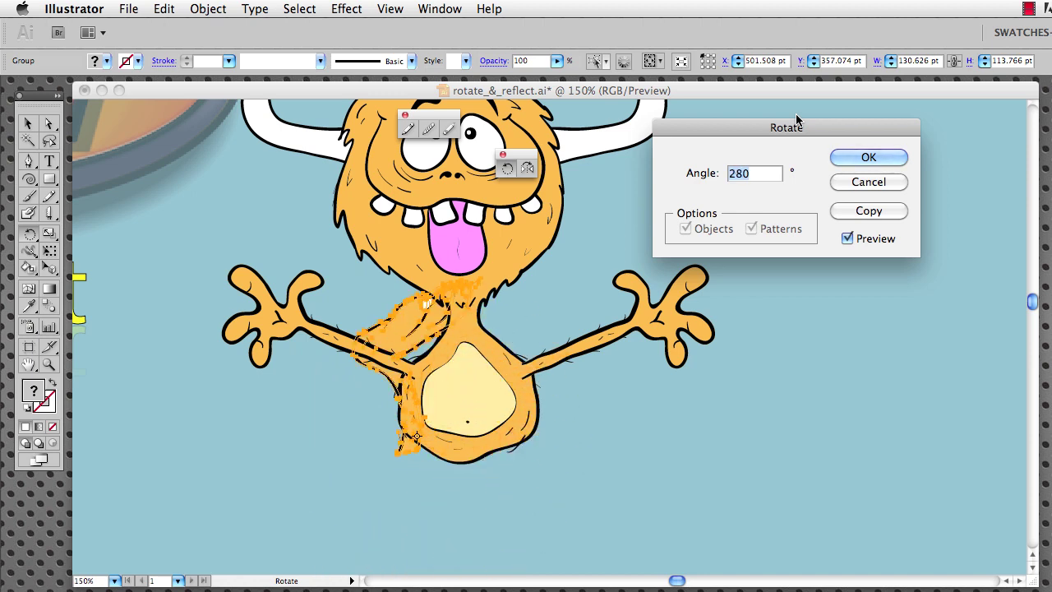
Lower the previewed rotation angle of the leg to 70° and apply the rotation about its hip
{"action": "key", "text": "Down"}
{"action": "key", "text": "Down"}
{"action": "key", "text": "Down"}
{"action": "key", "text": "Down"}
{"action": "key", "text": "Down"}
{"action": "key", "text": "shift+Down"}
{"action": "key", "text": "shift+Down"}
{"action": "key", "text": "shift+Down"}
{"action": "key", "text": "shift+Down"}
{"action": "key", "text": "shift+Down"}
{"action": "key", "text": "shift+Down"}
{"action": "key", "text": "shift+Down"}
{"action": "key", "text": "shift+Down"}
{"action": "key", "text": "shift+Down"}
{"action": "key", "text": "shift+Down"}
{"action": "key", "text": "shift+Down"}
{"action": "key", "text": "shift+Down"}
{"action": "key", "text": "shift+Down"}
{"action": "key", "text": "shift+Down"}
{"action": "key", "text": "shift+Down"}
{"action": "key", "text": "shift+Down"}
{"action": "key", "text": "shift+Down"}
{"action": "key", "text": "shift+Down"}
{"action": "key", "text": "shift+Down"}
{"action": "key", "text": "shift+Down"}
{"action": "key", "text": "shift+Down"}
{"action": "key", "text": "shift+Down"}
{"action": "key", "text": "shift+Down"}
{"action": "key", "text": "shift+Down"}
{"action": "key", "text": "shift+Down"}
{"action": "key", "text": "shift+Down"}
{"action": "key", "text": "shift+Down"}
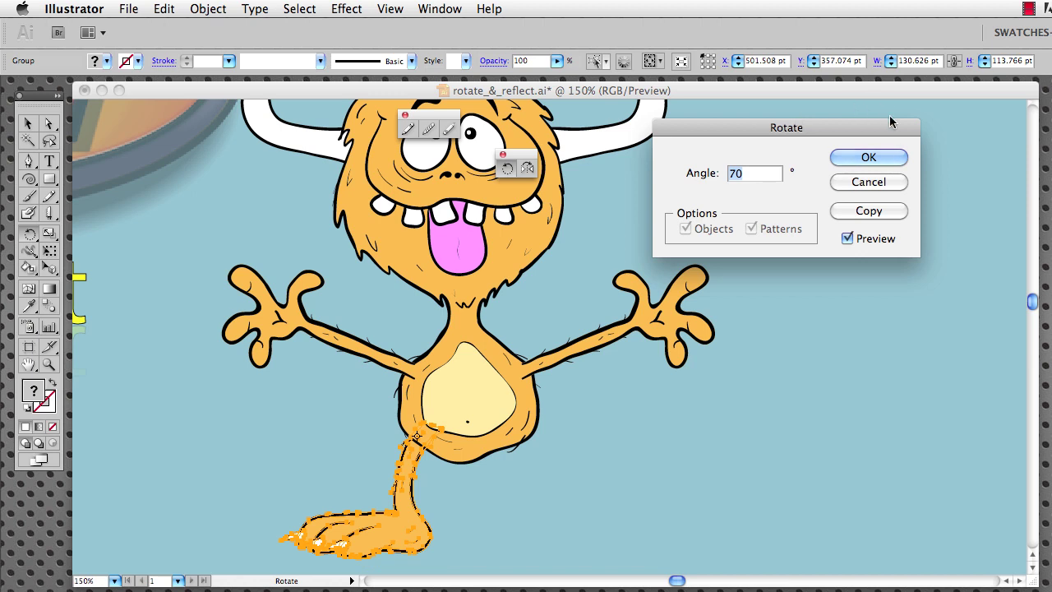
{"action": "left_click", "coordinate": [870, 158]}
Create a mirrored copy of the leg across a vertical axis set below the middle of the monster's body
{"action": "key", "text": "v"}
{"action": "left_click", "coordinate": [397, 524]}
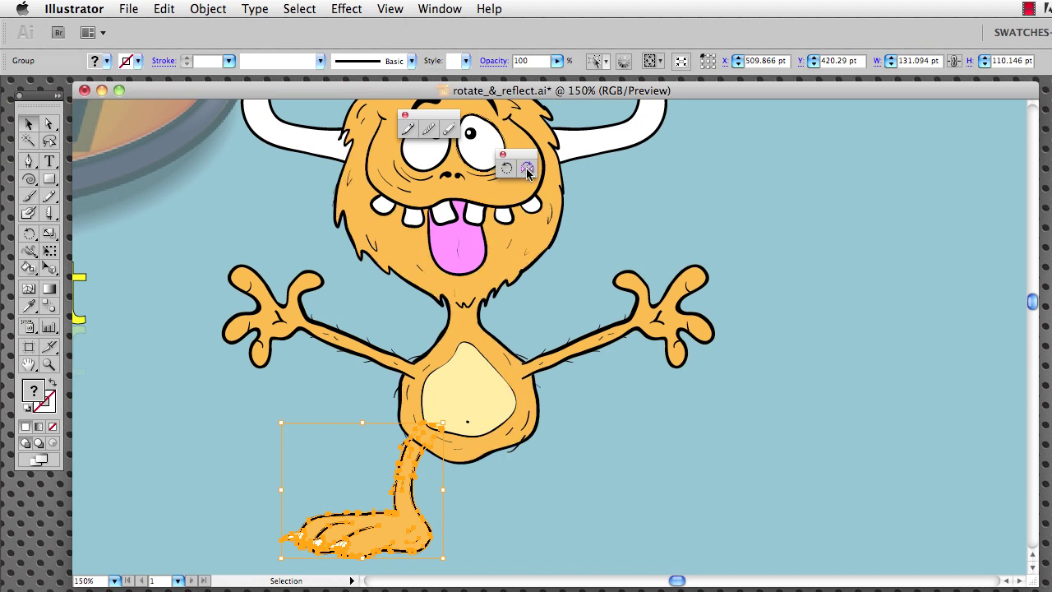
{"action": "left_click", "coordinate": [527, 168]}
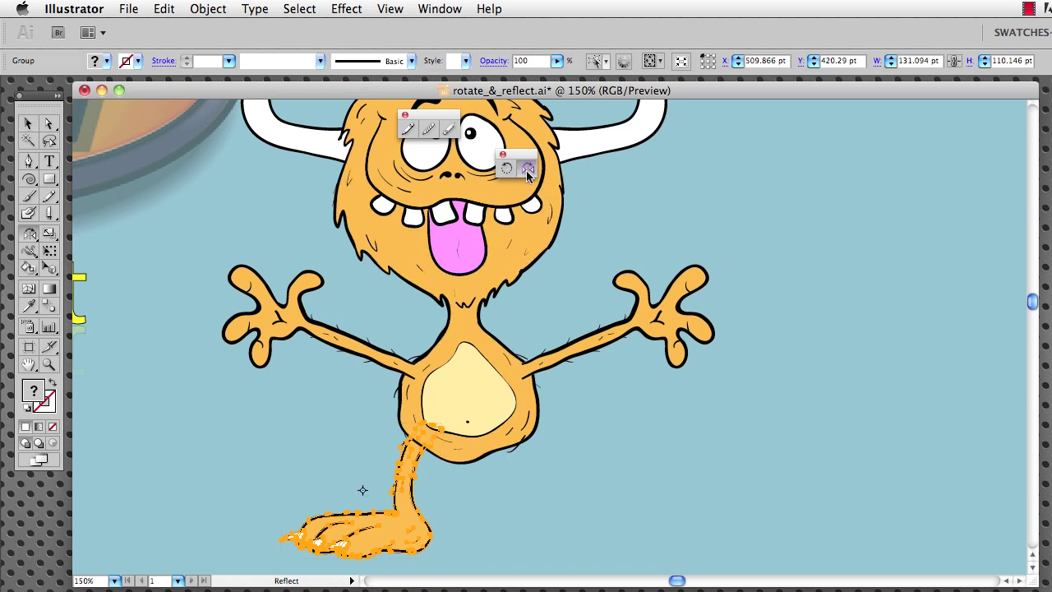
{"action": "key", "text": "space"}
{"action": "key", "text": "space"}
{"action": "key", "text": "space"}
{"action": "key", "text": "space"}
{"action": "left_click", "coordinate": [470, 497], "text": "alt"}
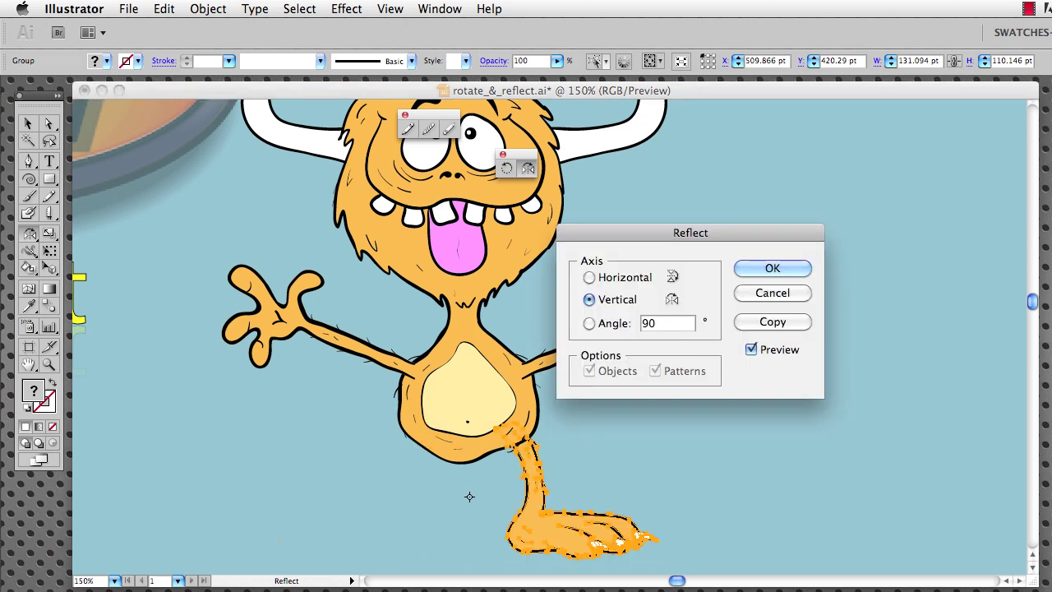
{"action": "left_click_drag", "start_coordinate": [597, 236], "coordinate": [771, 121]}
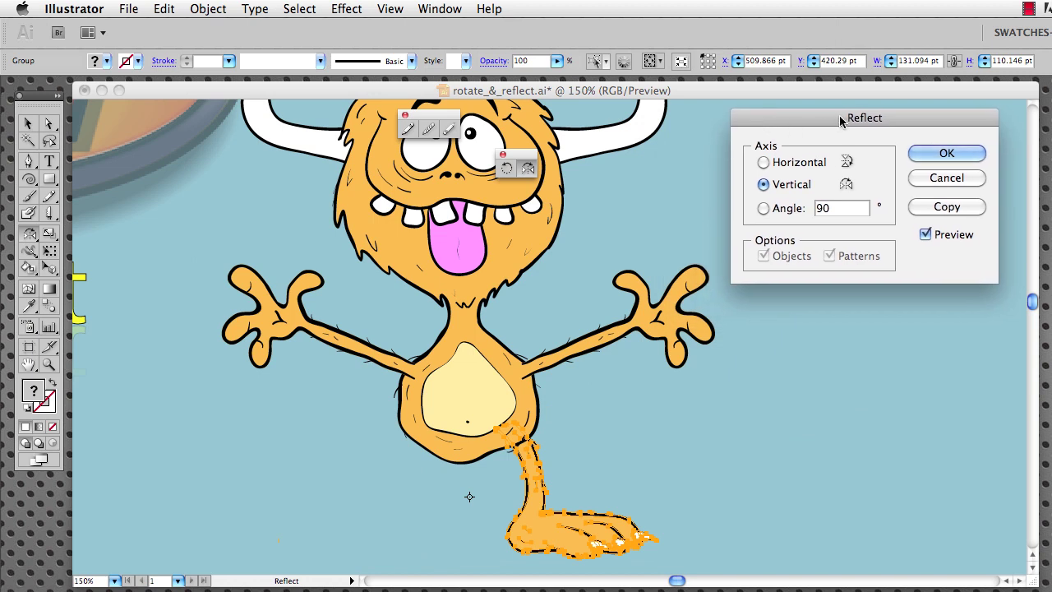
{"action": "left_click", "coordinate": [941, 206]}
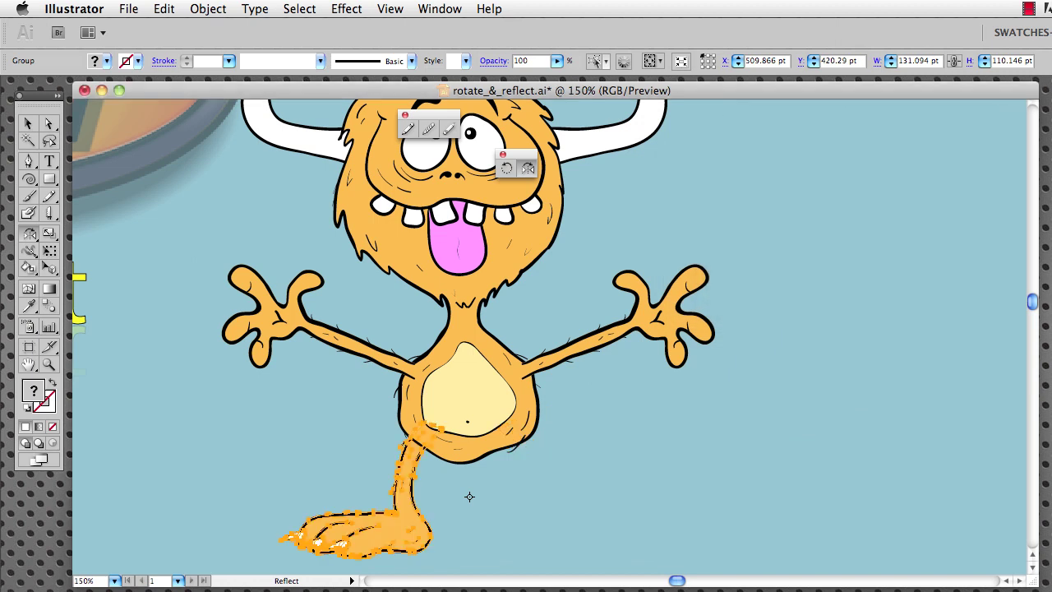
{"action": "key", "text": "v"}
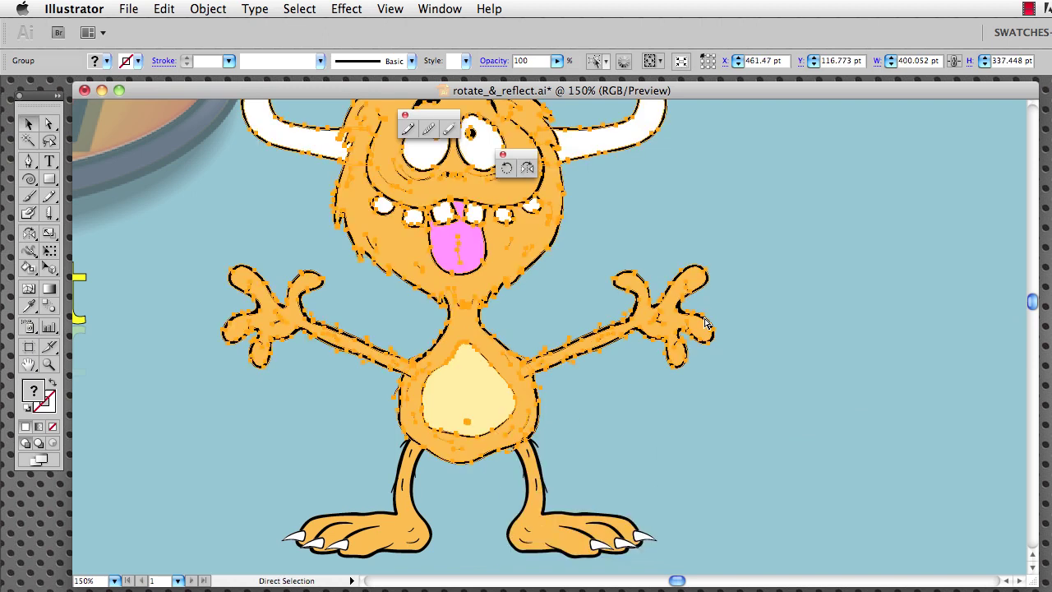
Select the whole monster, including both legs, and group its parts
{"action": "key", "text": "super+shift+a"}
{"action": "key", "text": "super+minus"}
{"action": "key", "text": "super+minus"}
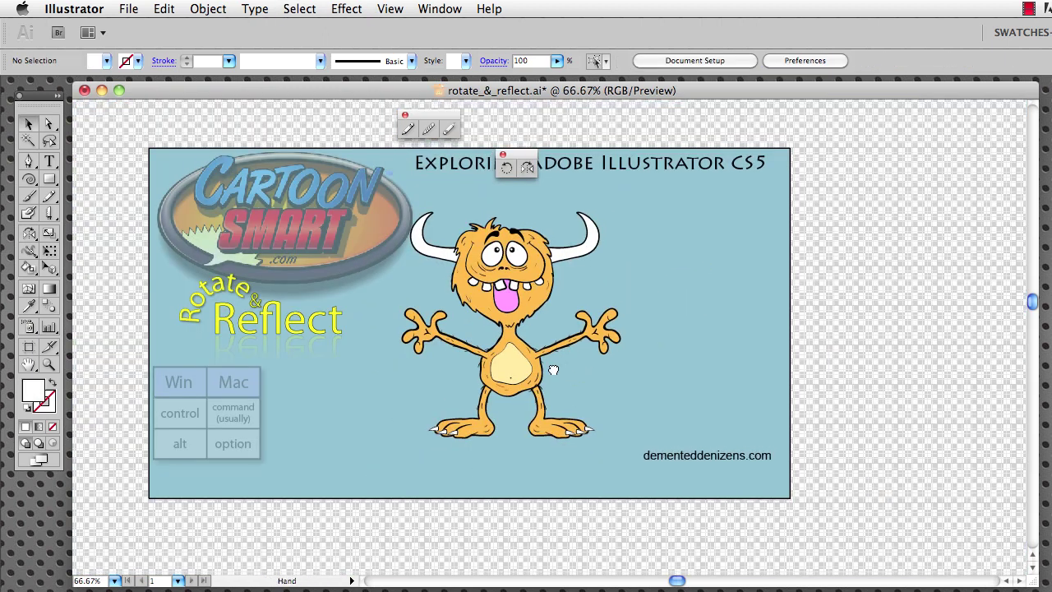
{"action": "left_click_drag", "start_coordinate": [553, 370], "coordinate": [491, 405]}
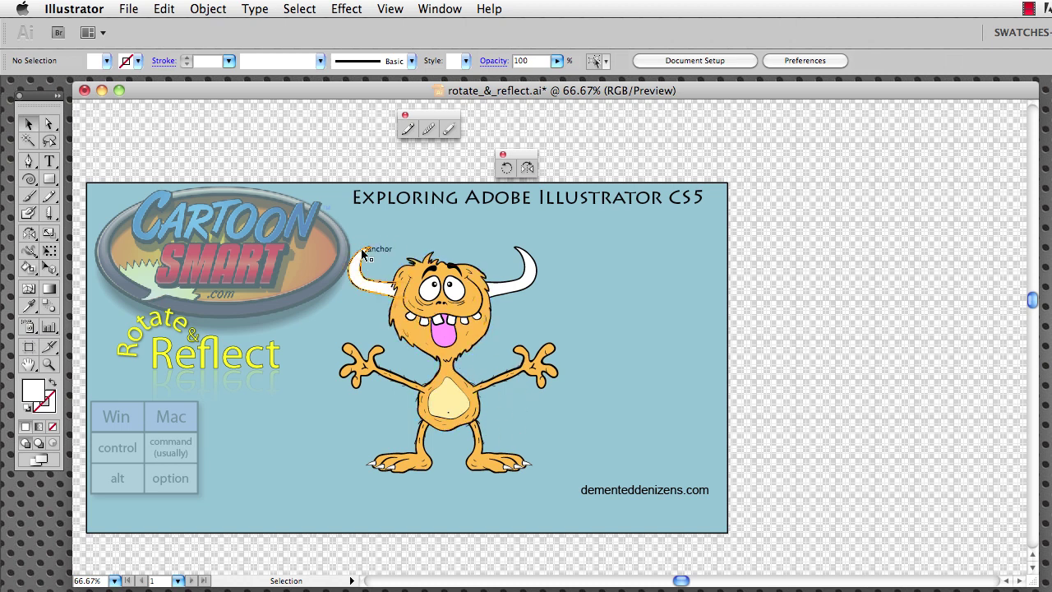
{"action": "left_click_drag", "start_coordinate": [351, 236], "coordinate": [570, 488]}
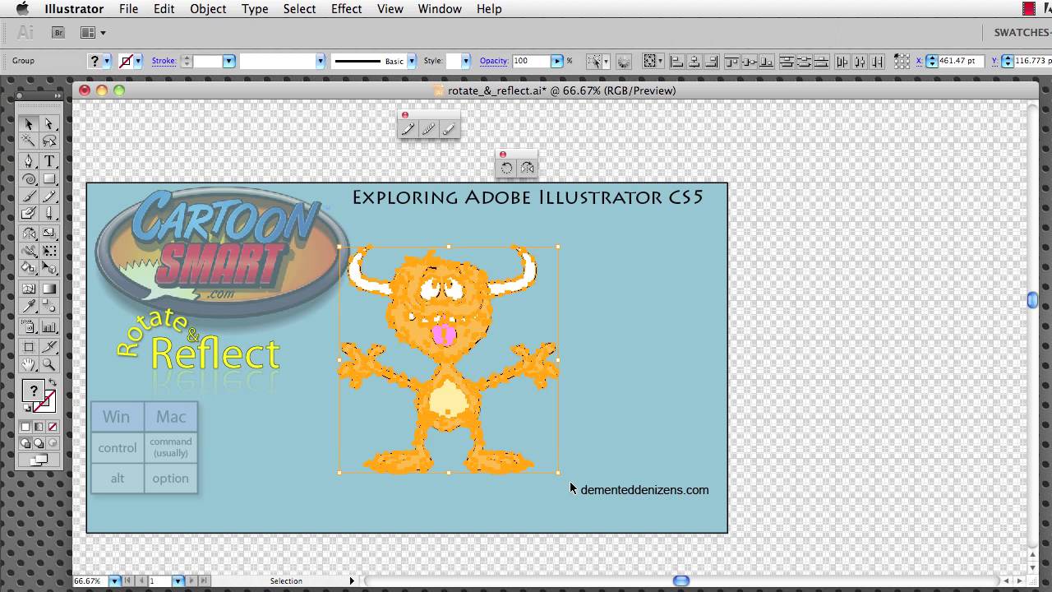
{"action": "key", "text": "a"}
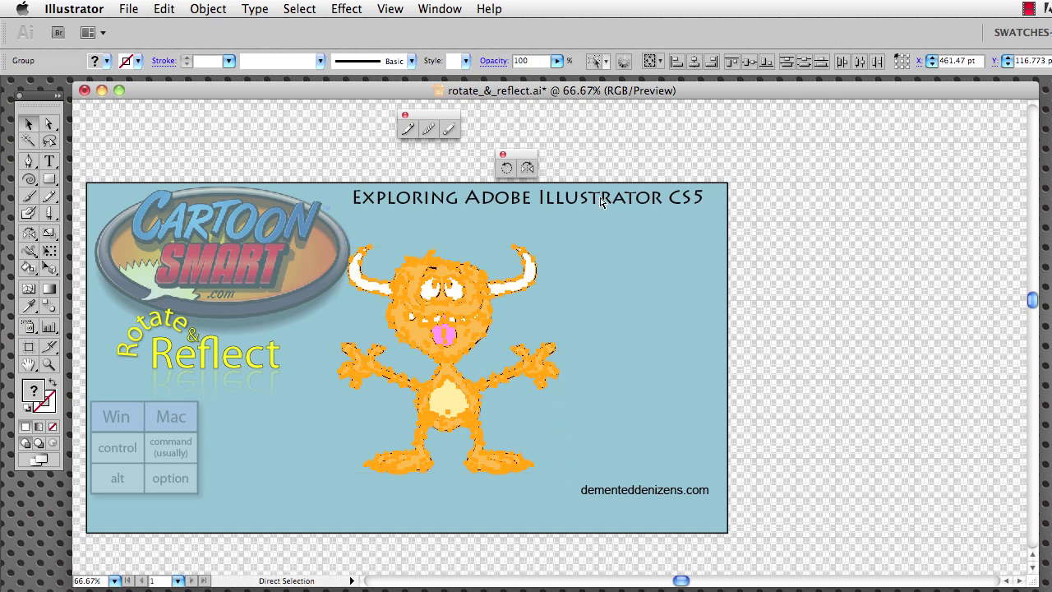
{"action": "key", "text": "v"}
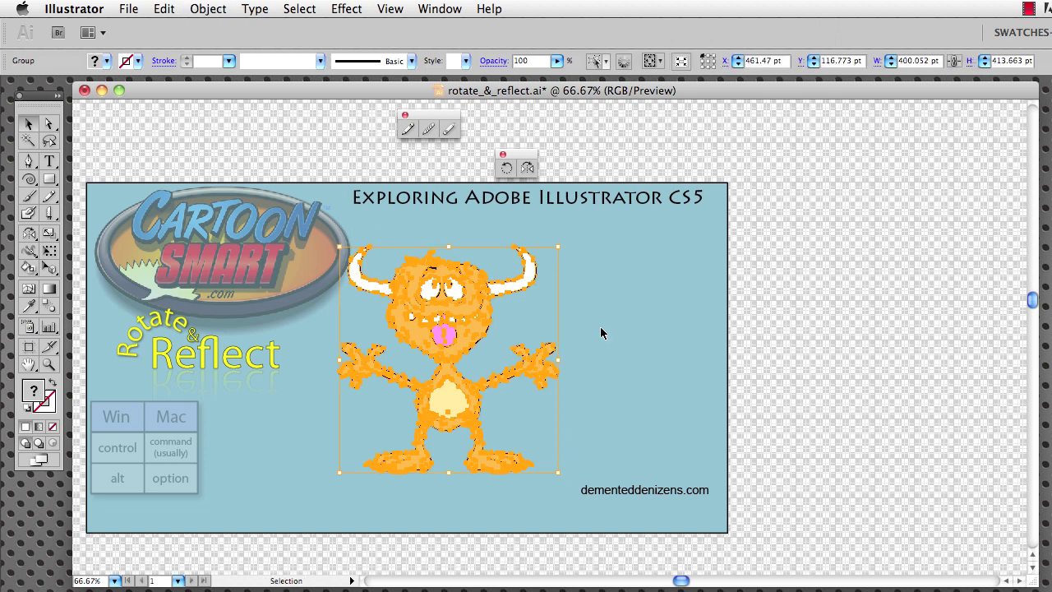
Move the grouped monster slightly away from the CartoonSmart logo, turn on Snap to Grid and deselect the artwork
{"action": "left_click", "coordinate": [557, 333]}
{"action": "mouse_move", "coordinate": [442, 345]}
{"action": "left_mouse_down"}
{"action": "mouse_move", "coordinate": [451, 374]}
{"action": "mouse_move", "coordinate": [454, 361]}
{"action": "left_mouse_up"}
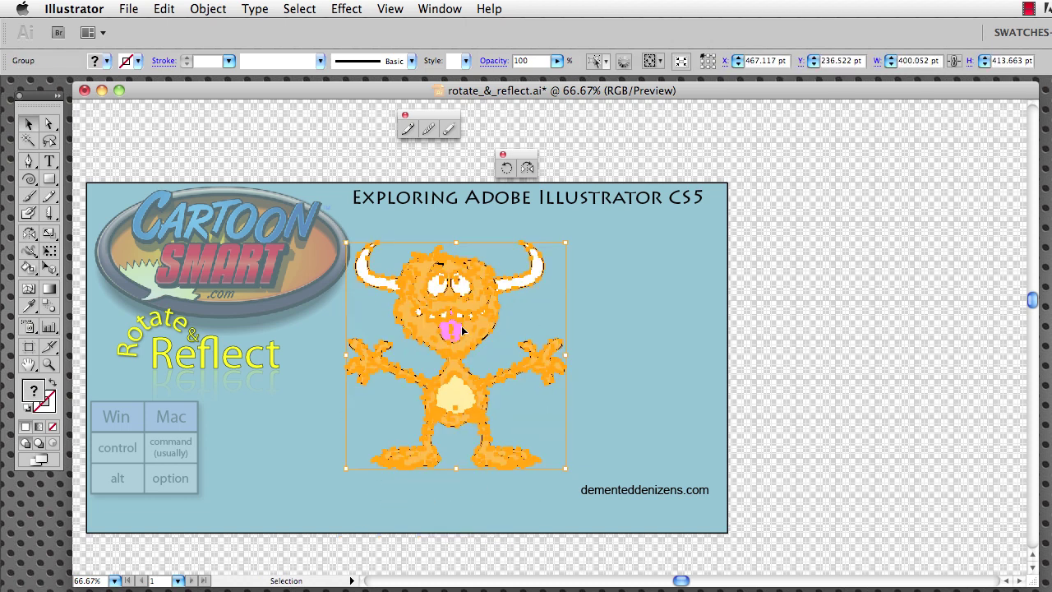
{"action": "left_click", "coordinate": [390, 9]}
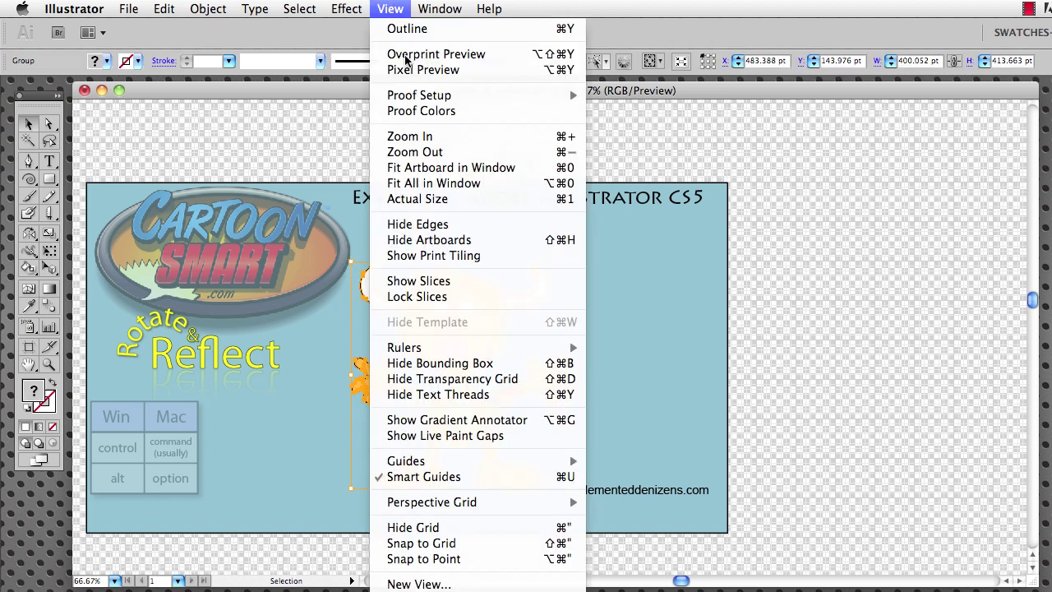
{"action": "left_click", "coordinate": [445, 543]}
{"action": "key", "text": "super+1"}
{"action": "key", "text": "super+shift+a"}
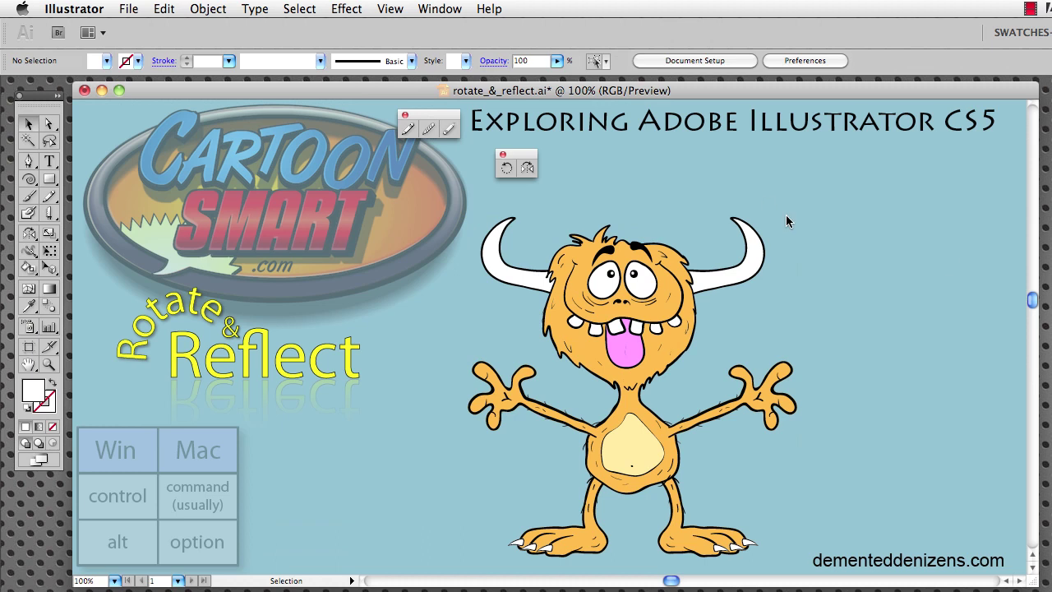
Bring up the Rotate options and the Reflect options in turn with nothing selected, and dismiss each one
{"action": "double_click", "coordinate": [506, 172]}
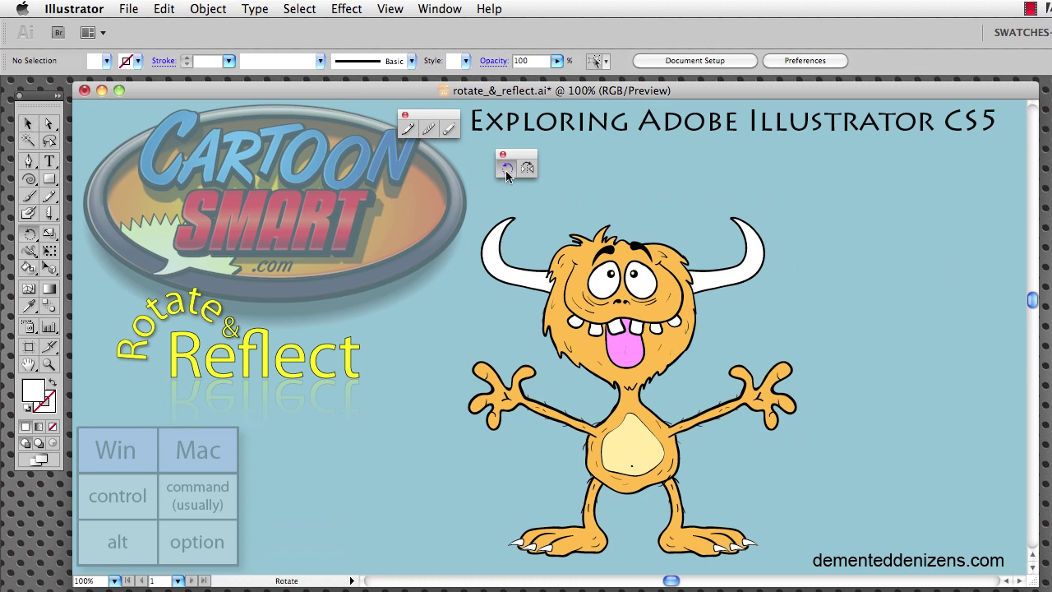
{"action": "left_click_drag", "start_coordinate": [658, 244], "coordinate": [200, 145]}
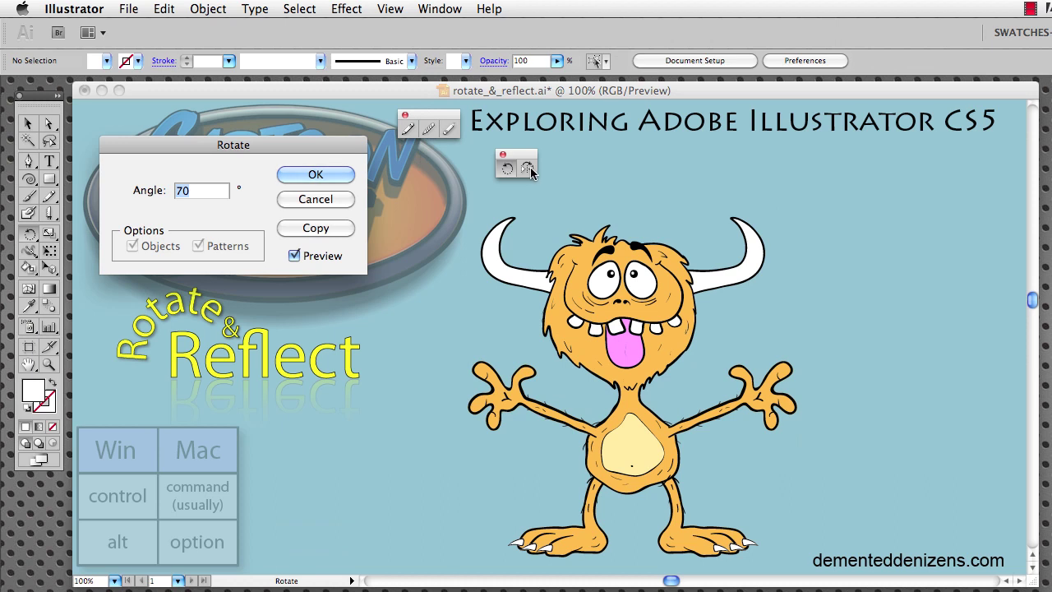
{"action": "left_click", "coordinate": [316, 200]}
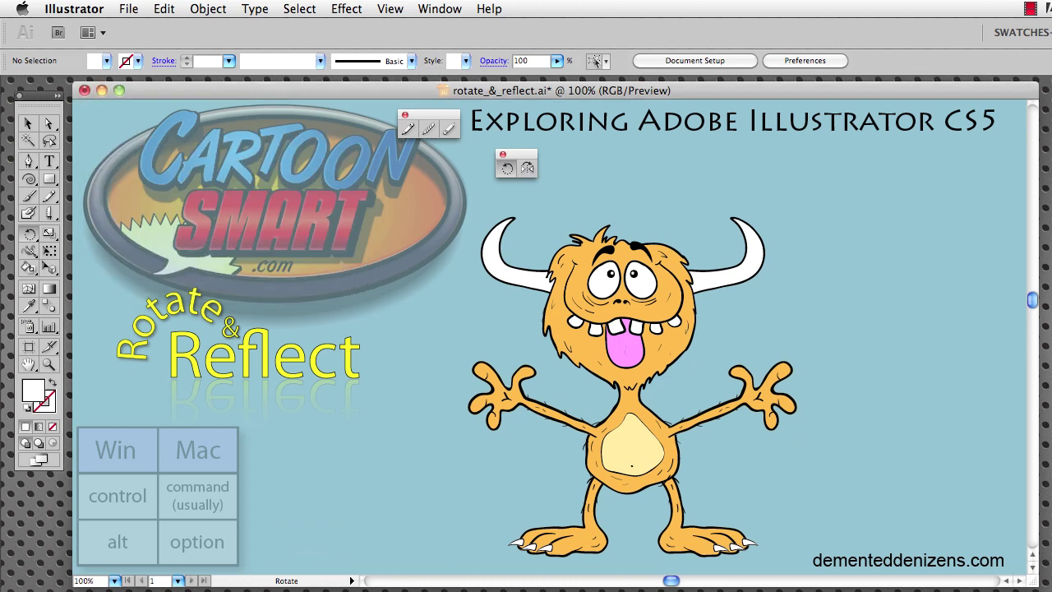
{"action": "double_click", "coordinate": [527, 170]}
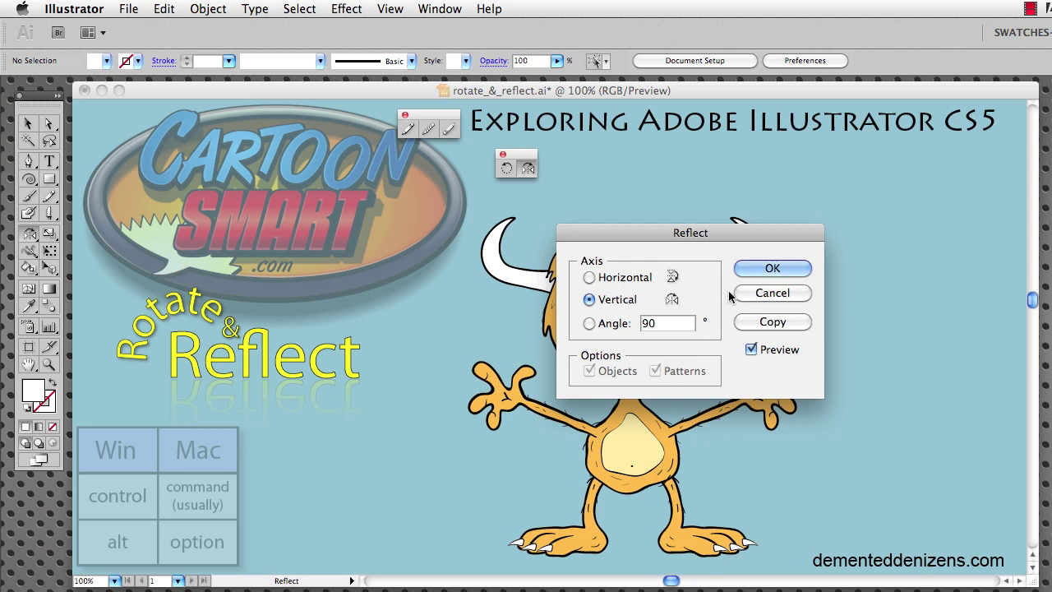
{"action": "left_click", "coordinate": [758, 271]}
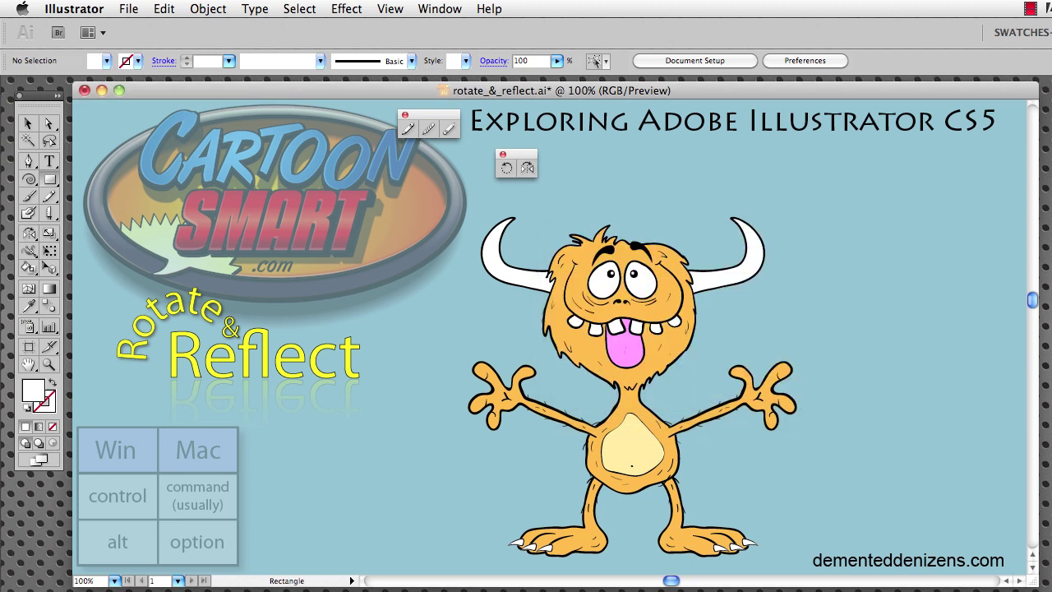
Draw a rectangle about 215 by 54 pt below the Reflect title, with a leaf pattern fill and a black 1 pt stroke
{"action": "left_click_drag", "start_coordinate": [279, 464], "coordinate": [456, 507]}
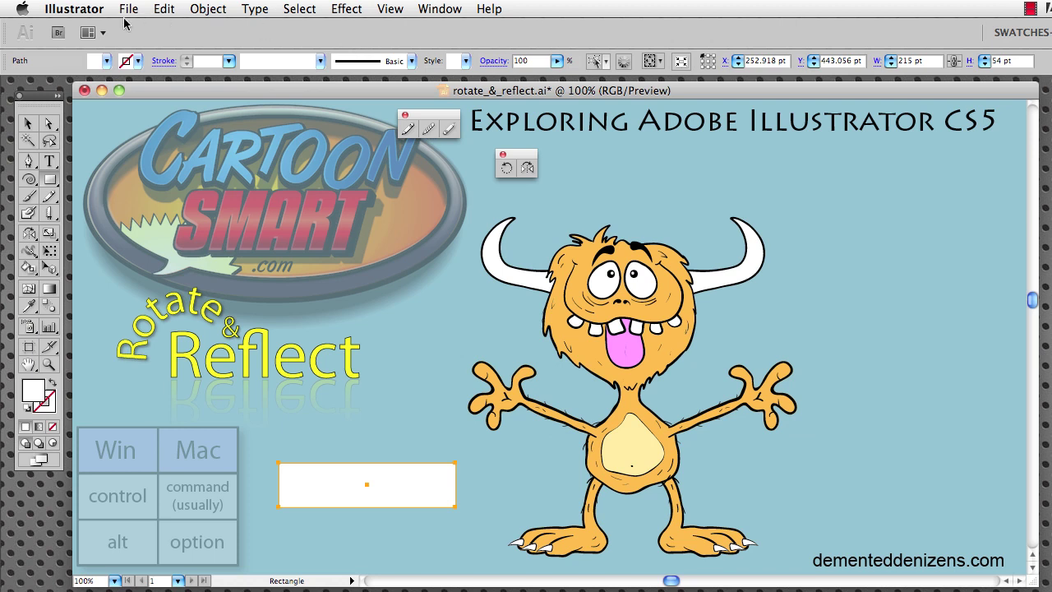
{"action": "left_click", "coordinate": [109, 62]}
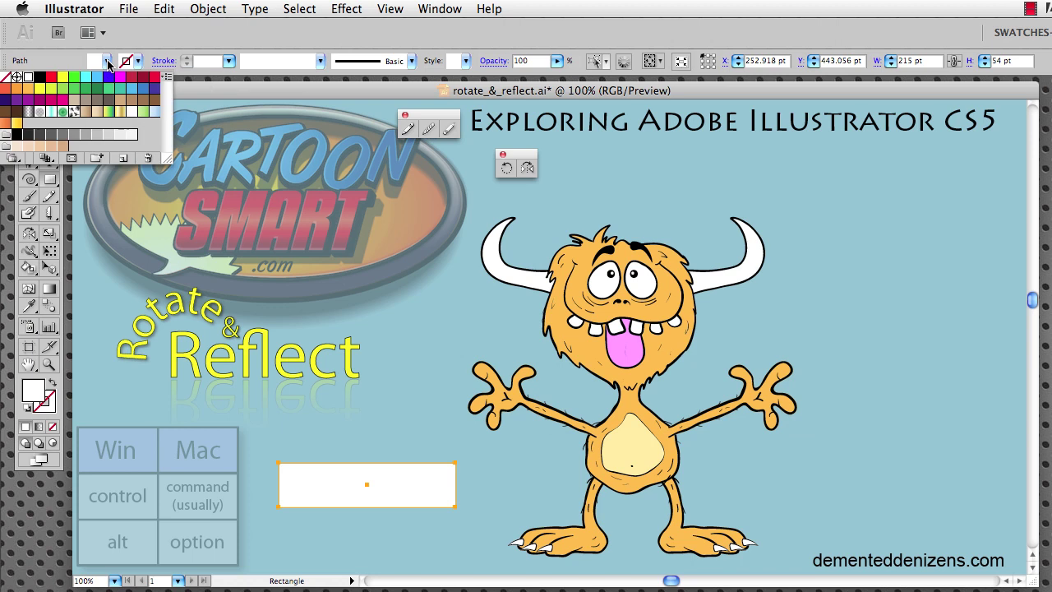
{"action": "left_click", "coordinate": [74, 113]}
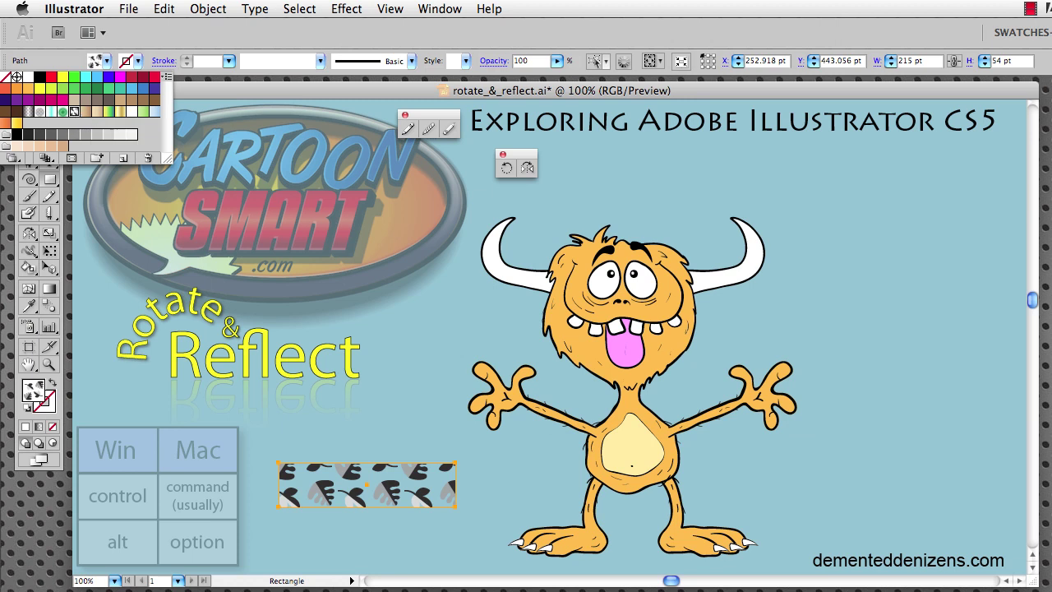
{"action": "left_click", "coordinate": [137, 61]}
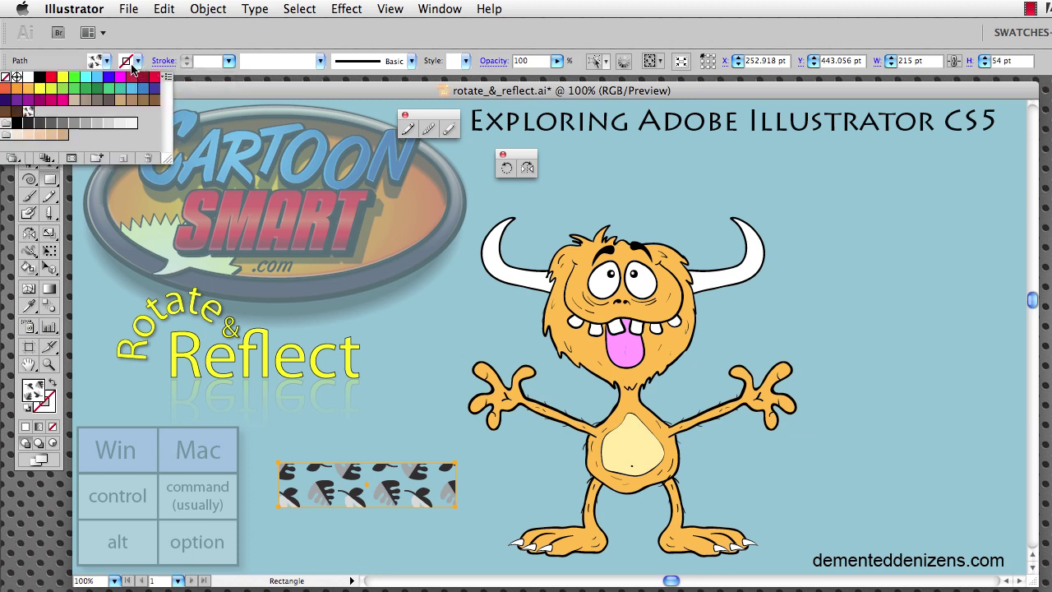
{"action": "left_click", "coordinate": [15, 126]}
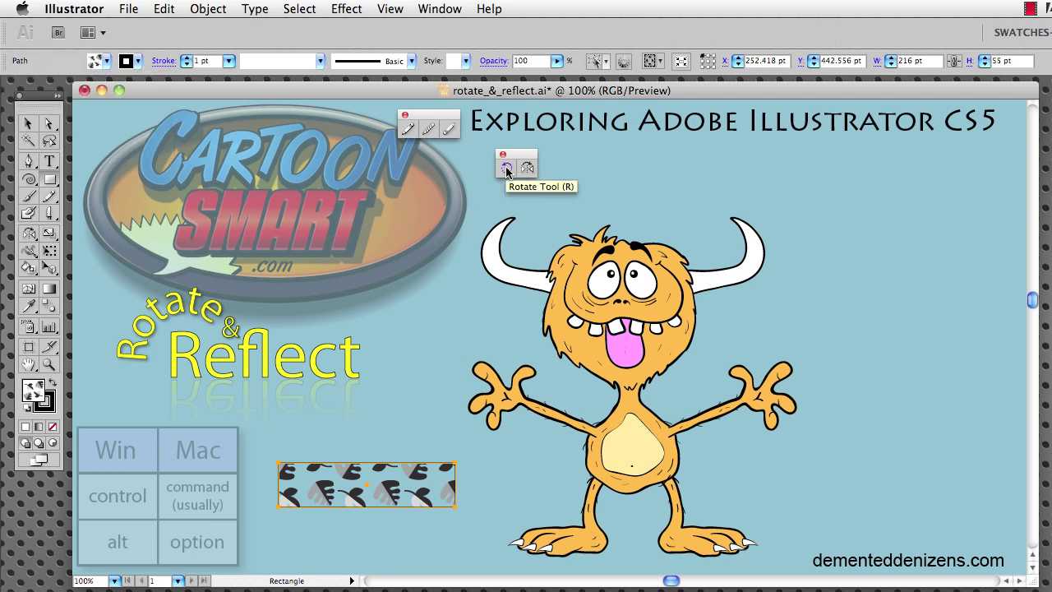
Start a numeric rotation of the leaf-patterned rectangle and preview angles down to 35° with both objects and patterns rotating
{"action": "double_click", "coordinate": [507, 169]}
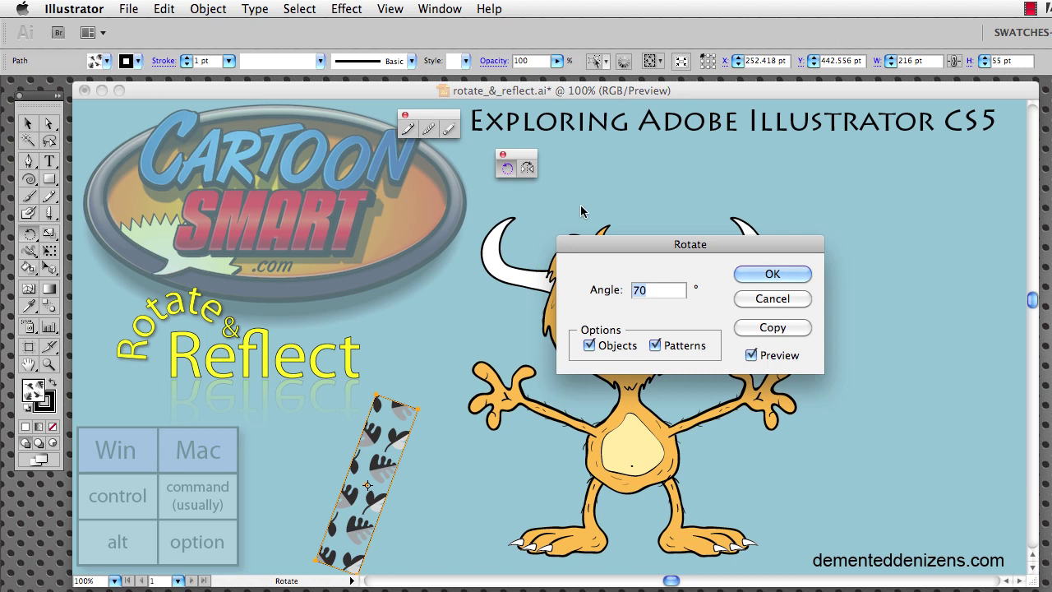
{"action": "left_click_drag", "start_coordinate": [609, 244], "coordinate": [263, 174]}
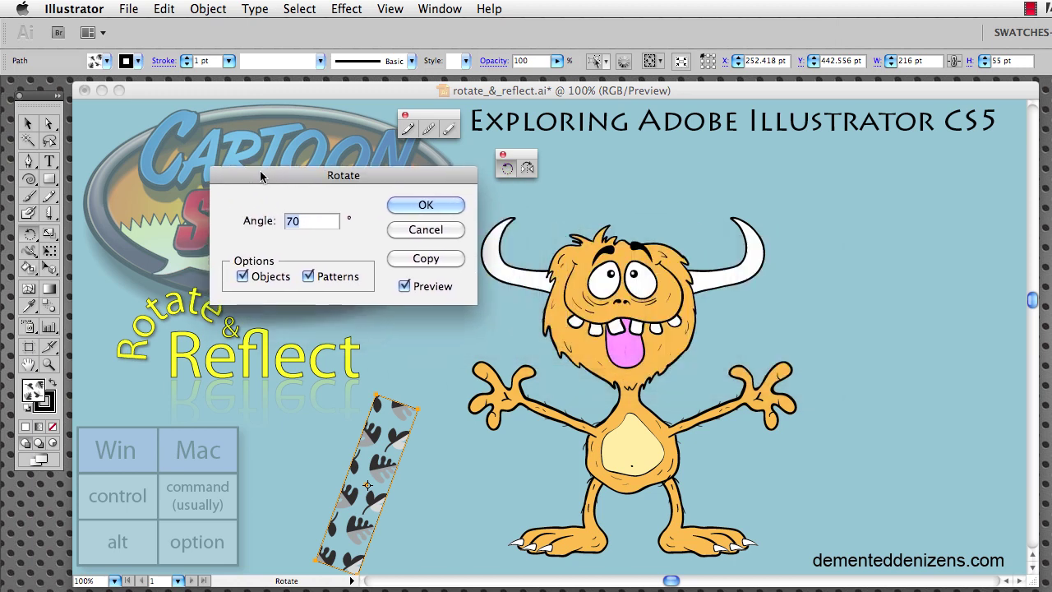
{"action": "left_click", "coordinate": [405, 286]}
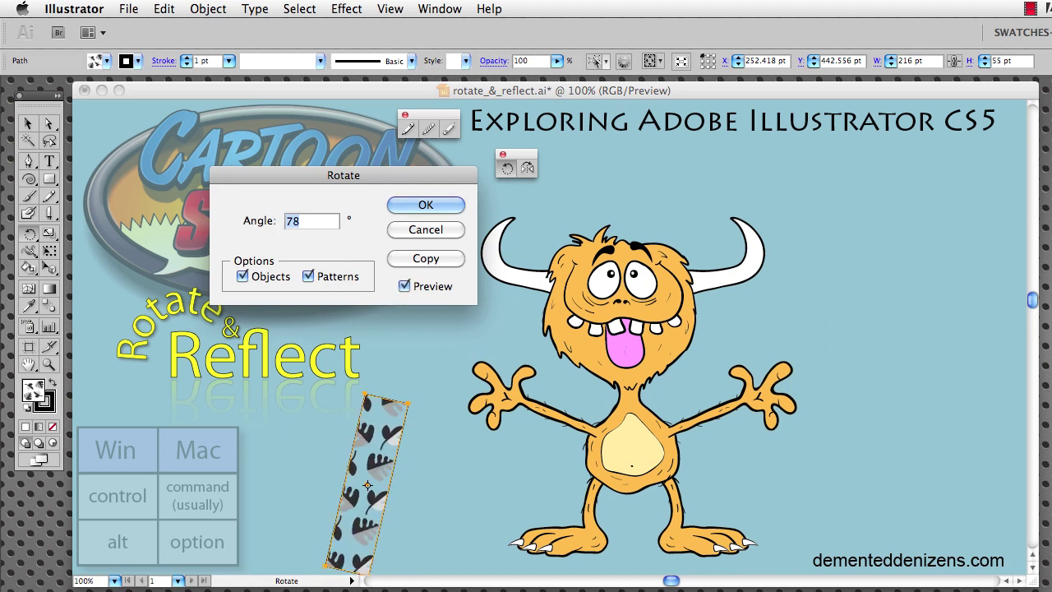
{"action": "key", "text": "Up"}
{"action": "key", "text": "Up"}
{"action": "key", "text": "Down"}
{"action": "key", "text": "Down"}
{"action": "key", "text": "Down"}
{"action": "key", "text": "Down"}
{"action": "key", "text": "Down"}
{"action": "key", "text": "Down"}
{"action": "key", "text": "Down"}
{"action": "key", "text": "Down"}
{"action": "key", "text": "Down"}
{"action": "key", "text": "Down"}
{"action": "key", "text": "Down"}
{"action": "key", "text": "Down"}
{"action": "key", "text": "Down"}
{"action": "key", "text": "Down"}
{"action": "key", "text": "Down"}
{"action": "key", "text": "Down"}
{"action": "key", "text": "Down"}
{"action": "key", "text": "Down"}
{"action": "key", "text": "Down"}
{"action": "key", "text": "Down"}
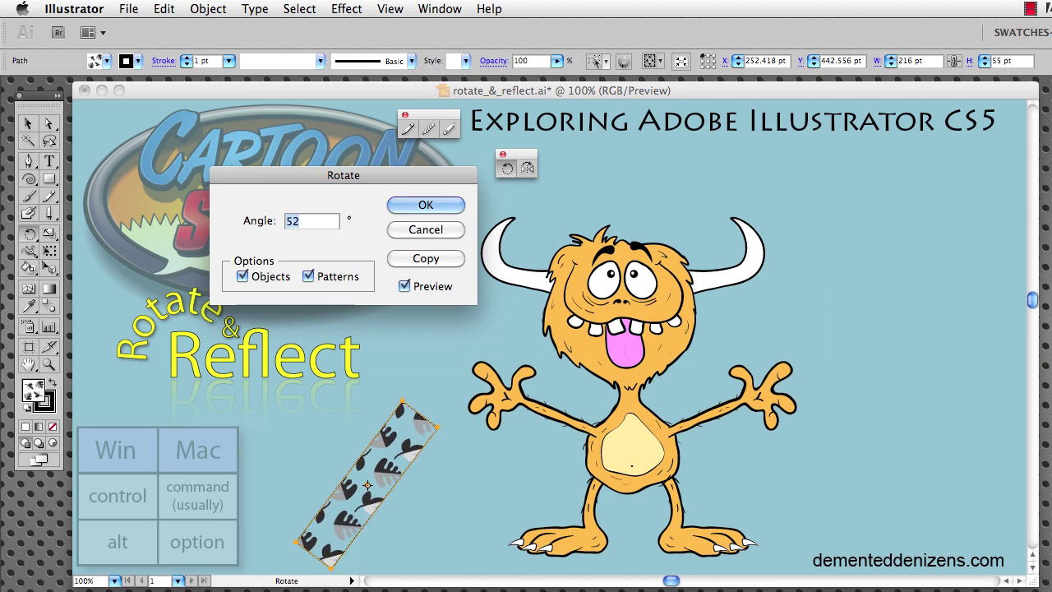
{"action": "key", "text": "Down"}
{"action": "key", "text": "Down"}
{"action": "key", "text": "Down"}
{"action": "key", "text": "Down"}
{"action": "key", "text": "Down"}
{"action": "key", "text": "Down"}
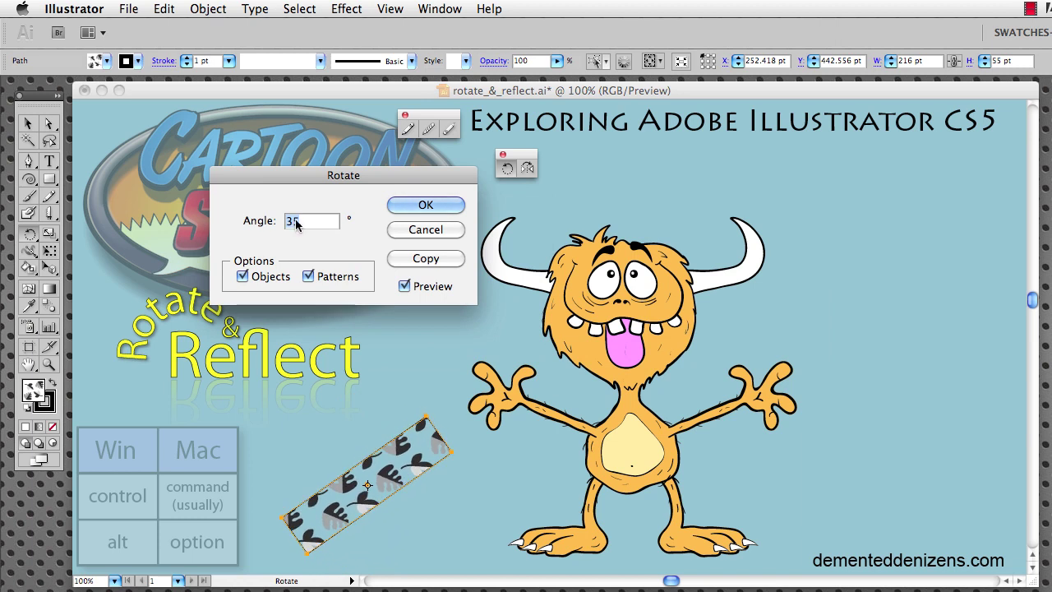
Exclude patterns from the rotation, raise the angle past 134° with the preview on, and apply it to the leaf-patterned rectangle
{"action": "left_click", "coordinate": [310, 277]}
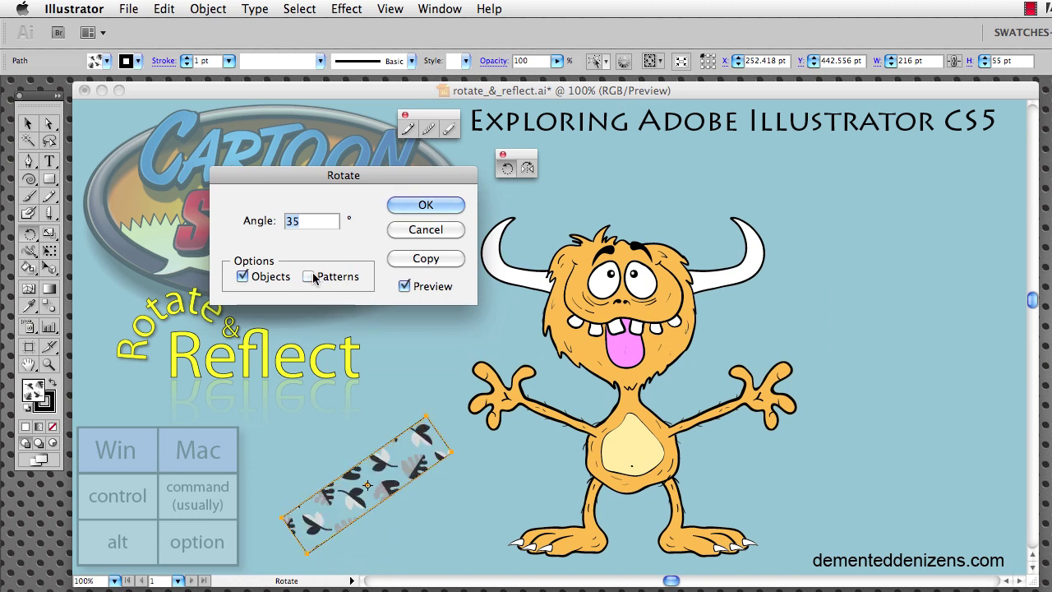
{"action": "key", "text": "Up"}
{"action": "key", "text": "Up"}
{"action": "key", "text": "Up"}
{"action": "key", "text": "Up"}
{"action": "key", "text": "Up"}
{"action": "key", "text": "Up"}
{"action": "key", "text": "Up"}
{"action": "key", "text": "Up"}
{"action": "key", "text": "Up"}
{"action": "key", "text": "Up"}
{"action": "key", "text": "Up"}
{"action": "key", "text": "Up"}
{"action": "key", "text": "Up"}
{"action": "key", "text": "Up"}
{"action": "key", "text": "Up"}
{"action": "key", "text": "Up"}
{"action": "key", "text": "Up"}
{"action": "key", "text": "Up"}
{"action": "key", "text": "Up"}
{"action": "key", "text": "Up"}
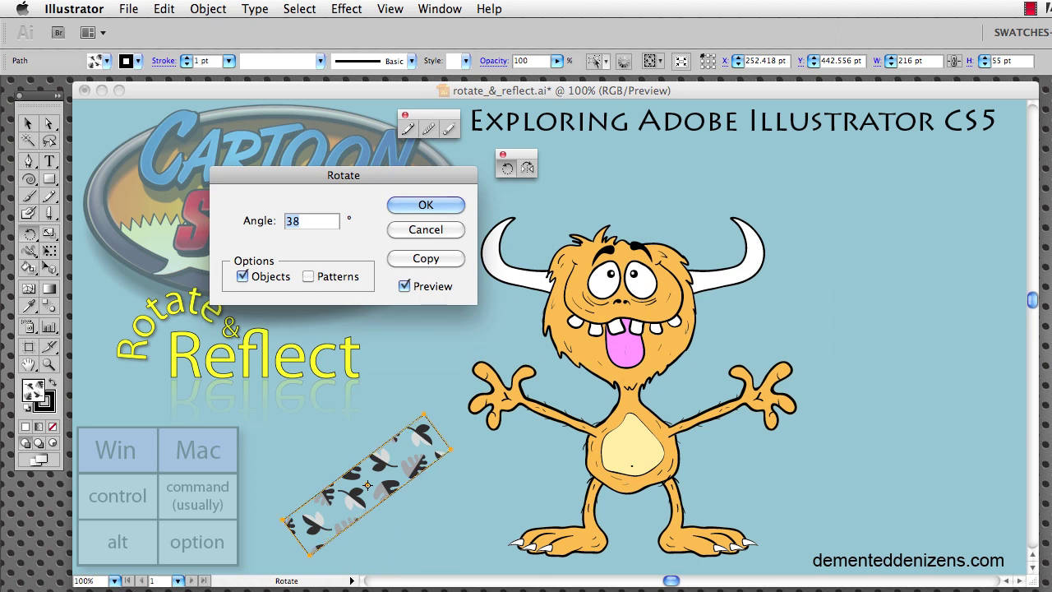
{"action": "key", "text": "Up"}
{"action": "key", "text": "Up"}
{"action": "key", "text": "Up"}
{"action": "key", "text": "Up"}
{"action": "key", "text": "Up"}
{"action": "key", "text": "Up"}
{"action": "key", "text": "Up"}
{"action": "key", "text": "Up"}
{"action": "key", "text": "Up"}
{"action": "key", "text": "Up"}
{"action": "key", "text": "Up"}
{"action": "key", "text": "Up"}
{"action": "key", "text": "Up"}
{"action": "key", "text": "Up"}
{"action": "key", "text": "Up"}
{"action": "key", "text": "Up"}
{"action": "key", "text": "Up"}
{"action": "key", "text": "Up"}
{"action": "key", "text": "Up"}
{"action": "key", "text": "Up"}
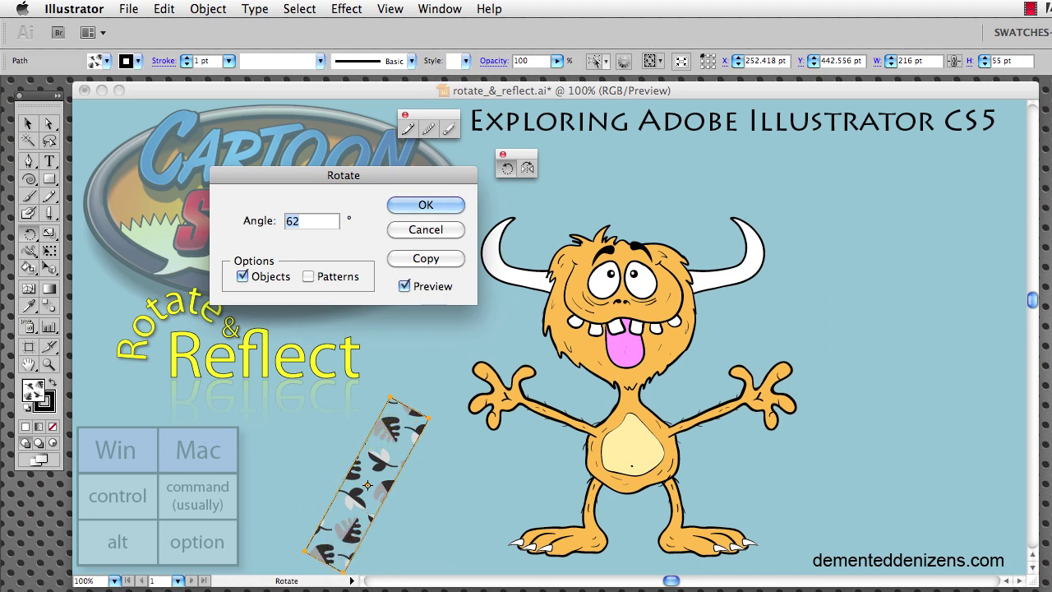
{"action": "key", "text": "Up"}
{"action": "key", "text": "Up"}
{"action": "key", "text": "Up"}
{"action": "key", "text": "Up"}
{"action": "key", "text": "Up"}
{"action": "key", "text": "Up"}
{"action": "key", "text": "Up"}
{"action": "key", "text": "Up"}
{"action": "key", "text": "Up"}
{"action": "key", "text": "Up"}
{"action": "key", "text": "Up"}
{"action": "key", "text": "Up"}
{"action": "key", "text": "Up"}
{"action": "key", "text": "Up"}
{"action": "key", "text": "Up"}
{"action": "key", "text": "Up"}
{"action": "key", "text": "Up"}
{"action": "key", "text": "Up"}
{"action": "key", "text": "Up"}
{"action": "key", "text": "Up"}
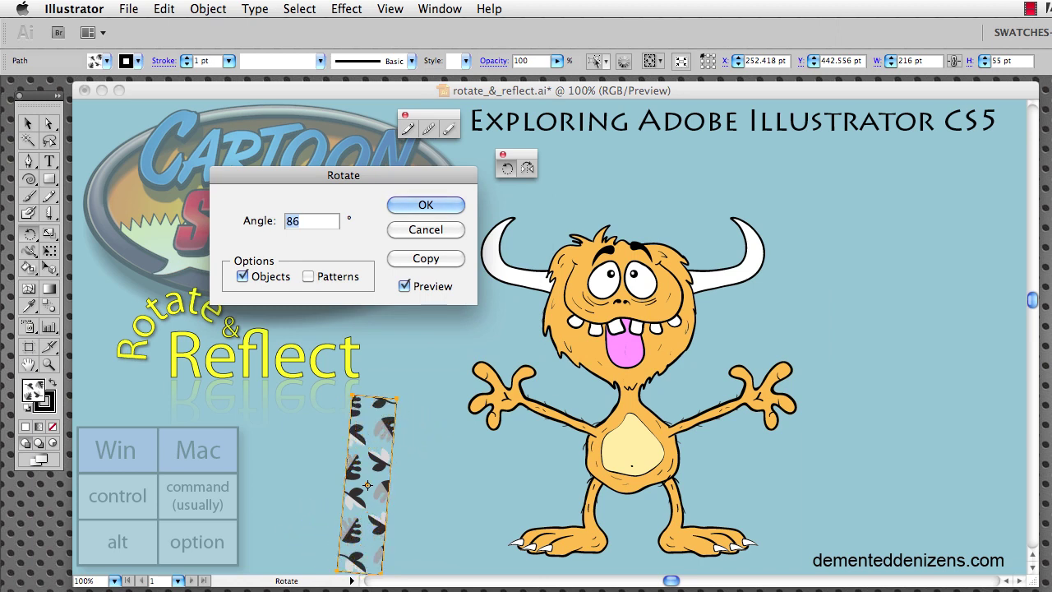
{"action": "key", "text": "Up"}
{"action": "key", "text": "Up"}
{"action": "key", "text": "Up"}
{"action": "key", "text": "Up"}
{"action": "key", "text": "Up"}
{"action": "key", "text": "Up"}
{"action": "key", "text": "Up"}
{"action": "key", "text": "Up"}
{"action": "key", "text": "Up"}
{"action": "key", "text": "Up"}
{"action": "key", "text": "Up"}
{"action": "key", "text": "Up"}
{"action": "key", "text": "Up"}
{"action": "key", "text": "Up"}
{"action": "key", "text": "Up"}
{"action": "key", "text": "Up"}
{"action": "key", "text": "Up"}
{"action": "key", "text": "Up"}
{"action": "key", "text": "Up"}
{"action": "key", "text": "Up"}
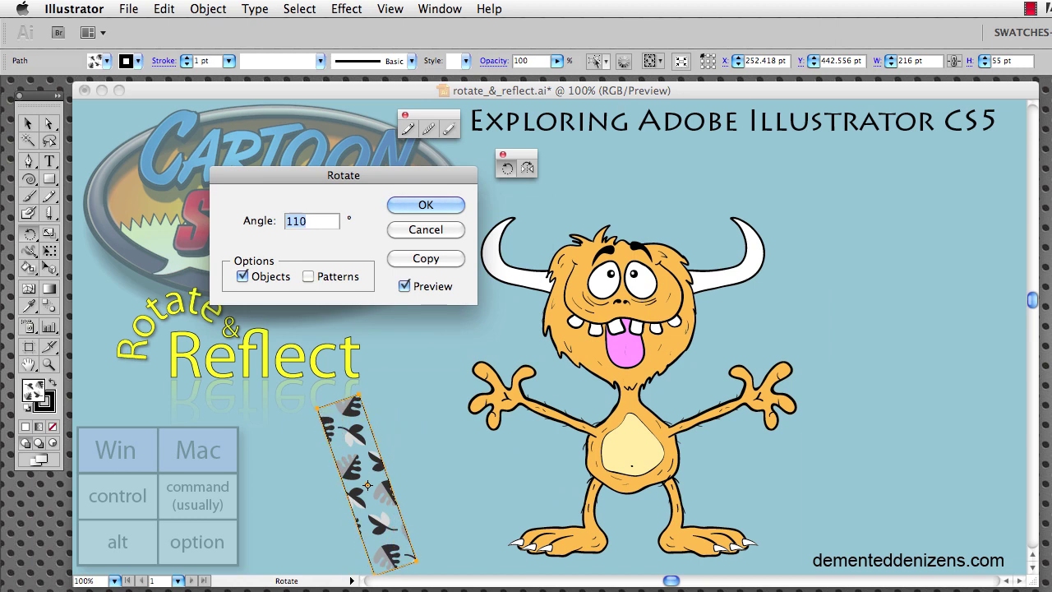
{"action": "key", "text": "Up"}
{"action": "key", "text": "Up"}
{"action": "key", "text": "Up"}
{"action": "key", "text": "Up"}
{"action": "key", "text": "Up"}
{"action": "key", "text": "Up"}
{"action": "key", "text": "Up"}
{"action": "key", "text": "Up"}
{"action": "key", "text": "Up"}
{"action": "key", "text": "Up"}
{"action": "key", "text": "Up"}
{"action": "key", "text": "Up"}
{"action": "key", "text": "Up"}
{"action": "key", "text": "Up"}
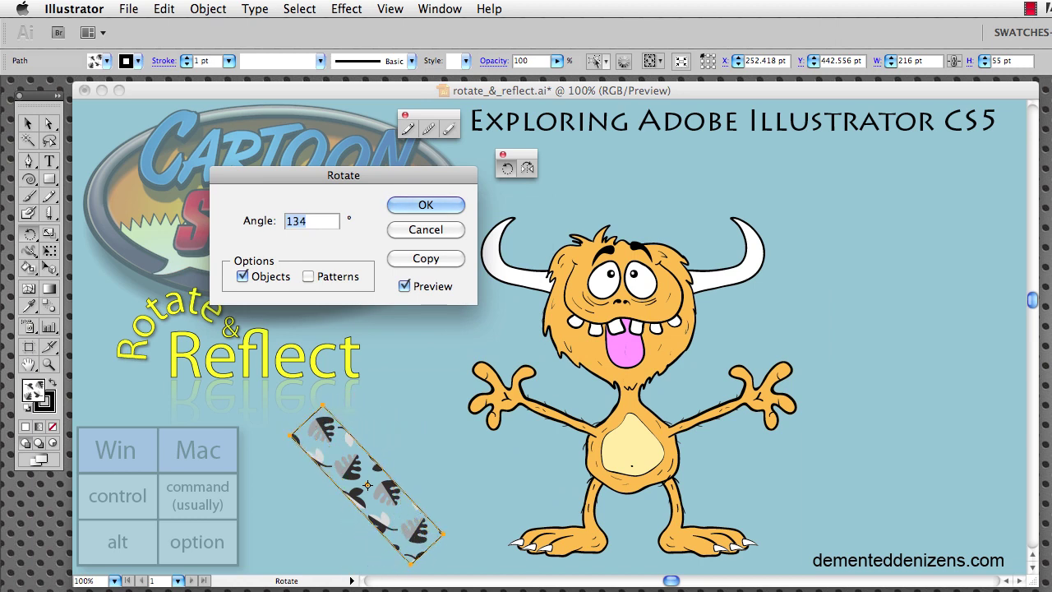
{"action": "key", "text": "Return"}
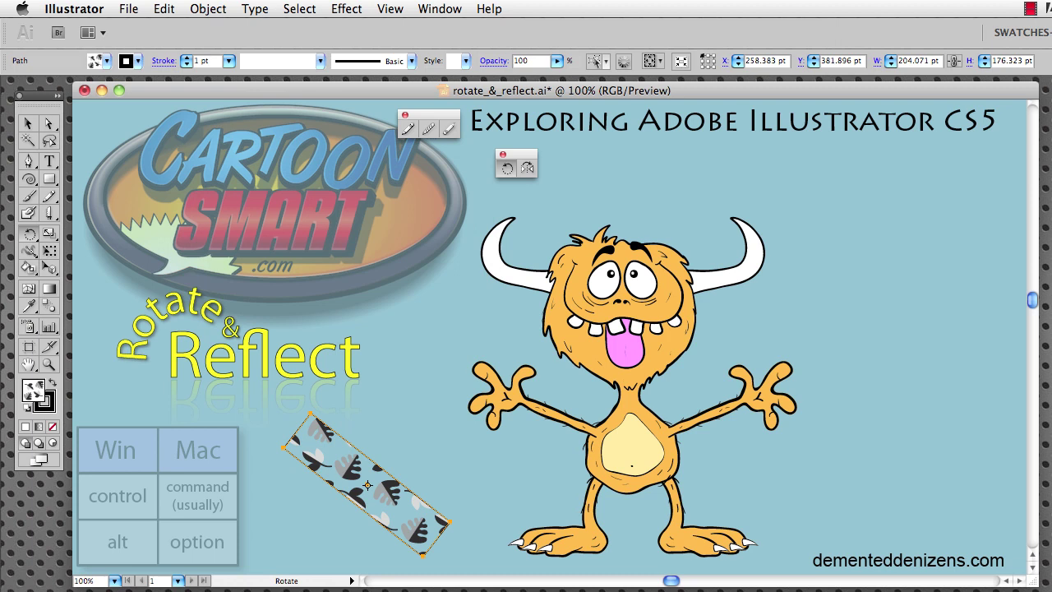
Set up a reflection of the leaf-patterned rectangle across the horizontal axis with objects only, comparing it with the preview on and off
{"action": "double_click", "coordinate": [530, 170]}
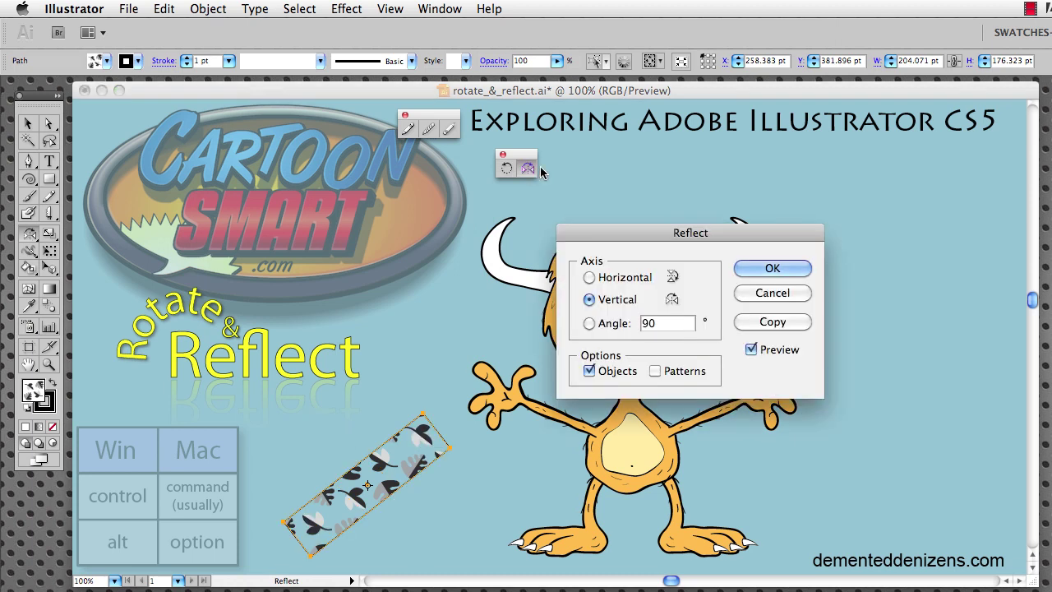
{"action": "left_click_drag", "start_coordinate": [631, 244], "coordinate": [233, 138]}
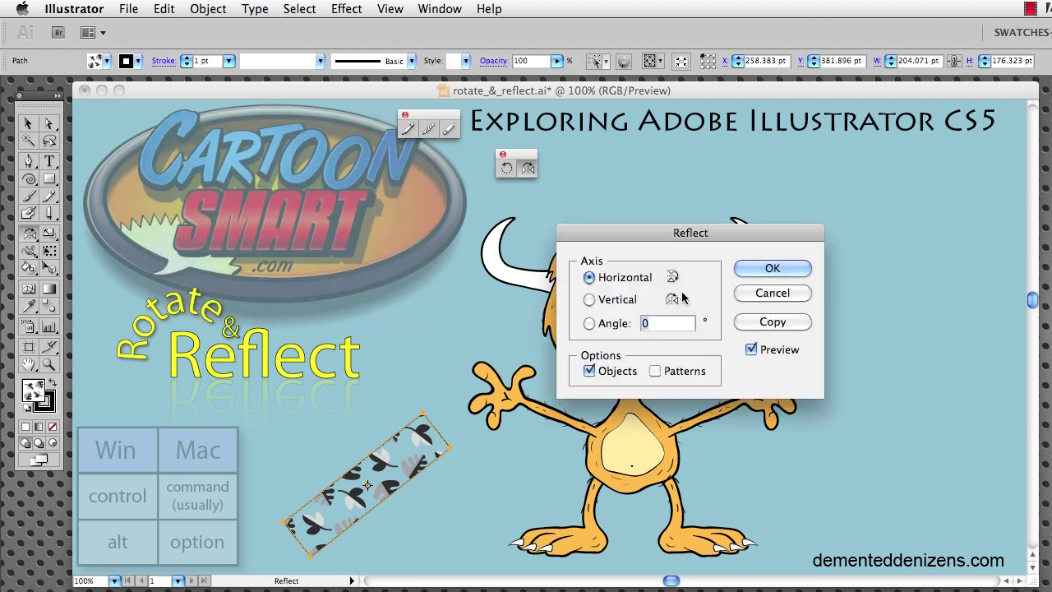
{"action": "left_click", "coordinate": [752, 351]}
{"action": "left_click", "coordinate": [753, 351]}
{"action": "left_click", "coordinate": [753, 350]}
{"action": "left_click", "coordinate": [752, 350]}
{"action": "left_click", "coordinate": [752, 350]}
{"action": "left_click", "coordinate": [752, 350]}
{"action": "left_click", "coordinate": [752, 350]}
{"action": "left_click", "coordinate": [752, 351]}
{"action": "left_click", "coordinate": [752, 350]}
{"action": "left_click", "coordinate": [752, 350]}
{"action": "left_click", "coordinate": [752, 350]}
{"action": "left_click", "coordinate": [752, 350]}
{"action": "left_click", "coordinate": [752, 350]}
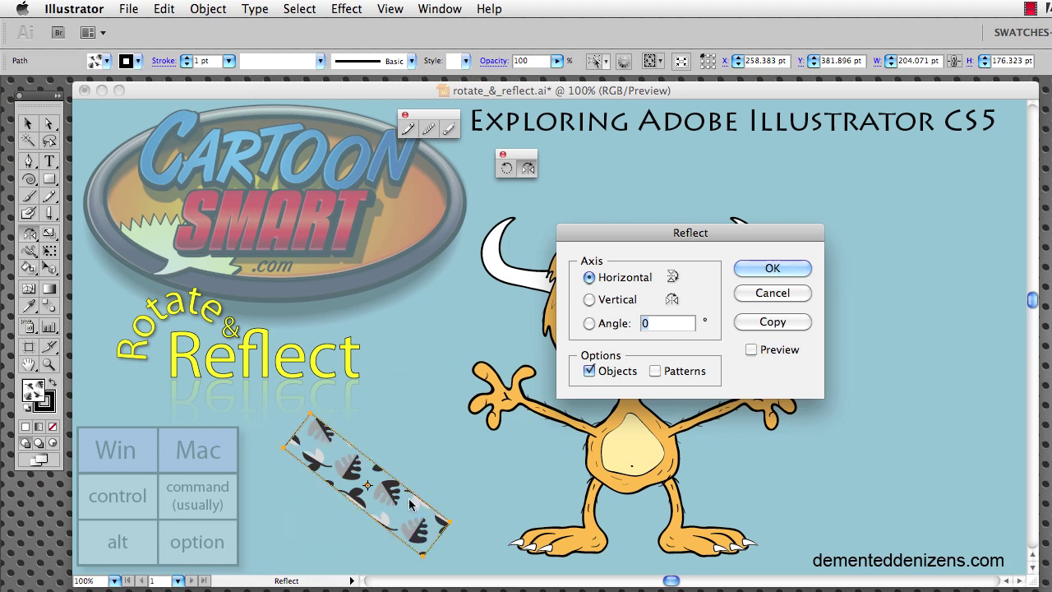
{"action": "left_click", "coordinate": [752, 351]}
{"action": "left_click", "coordinate": [753, 351]}
{"action": "left_click", "coordinate": [752, 351]}
{"action": "left_click", "coordinate": [752, 351]}
Include patterns in the horizontal reflection of the rectangle and compare the result with the preview on and off
{"action": "left_click", "coordinate": [656, 372]}
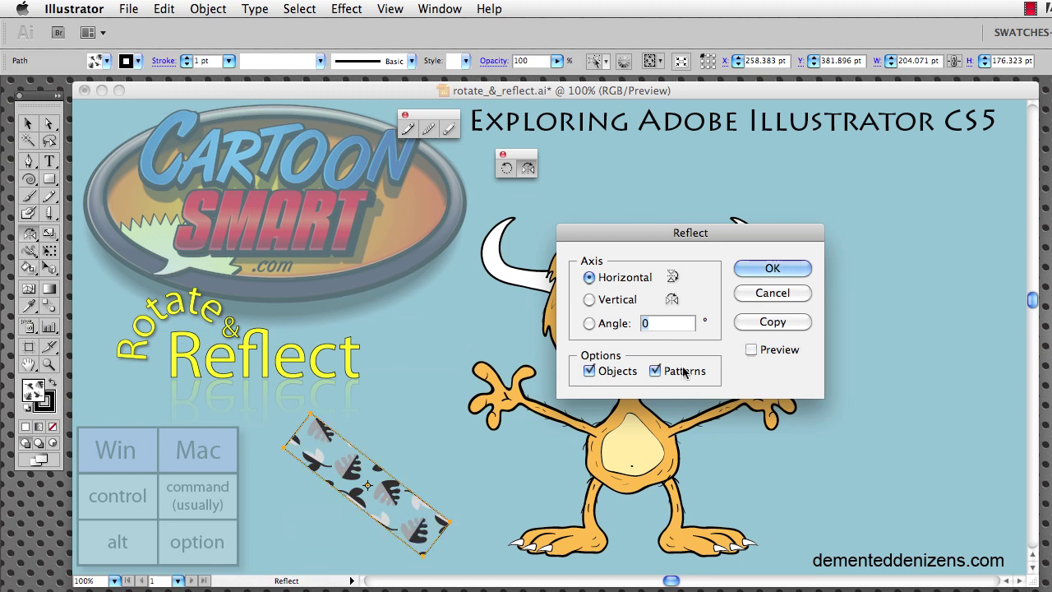
{"action": "left_click", "coordinate": [752, 351]}
{"action": "left_click", "coordinate": [752, 351]}
{"action": "left_click", "coordinate": [752, 351]}
{"action": "left_click", "coordinate": [752, 351]}
{"action": "left_click", "coordinate": [752, 351]}
{"action": "left_click", "coordinate": [753, 351]}
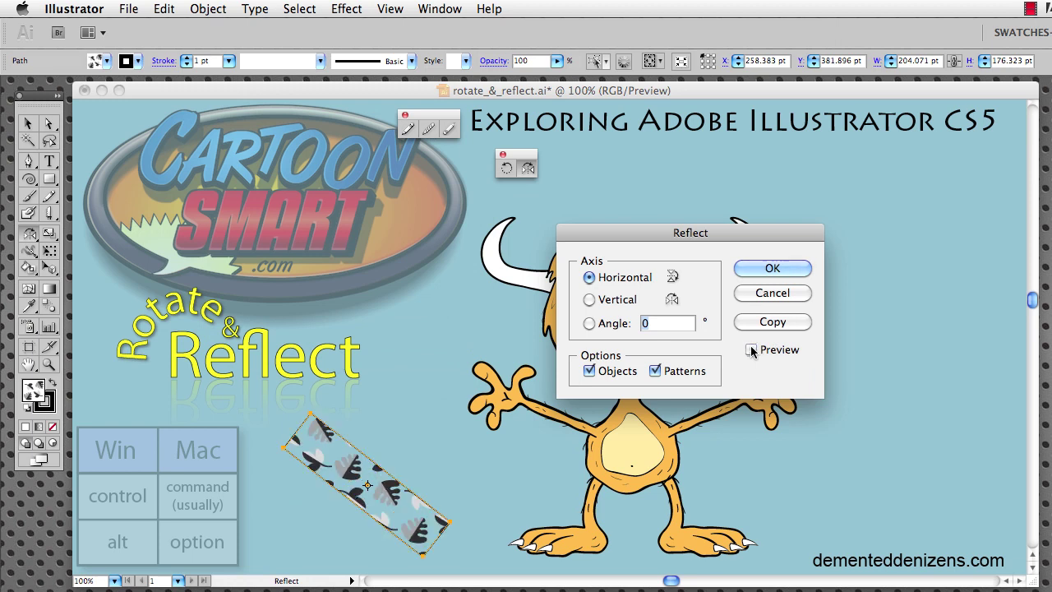